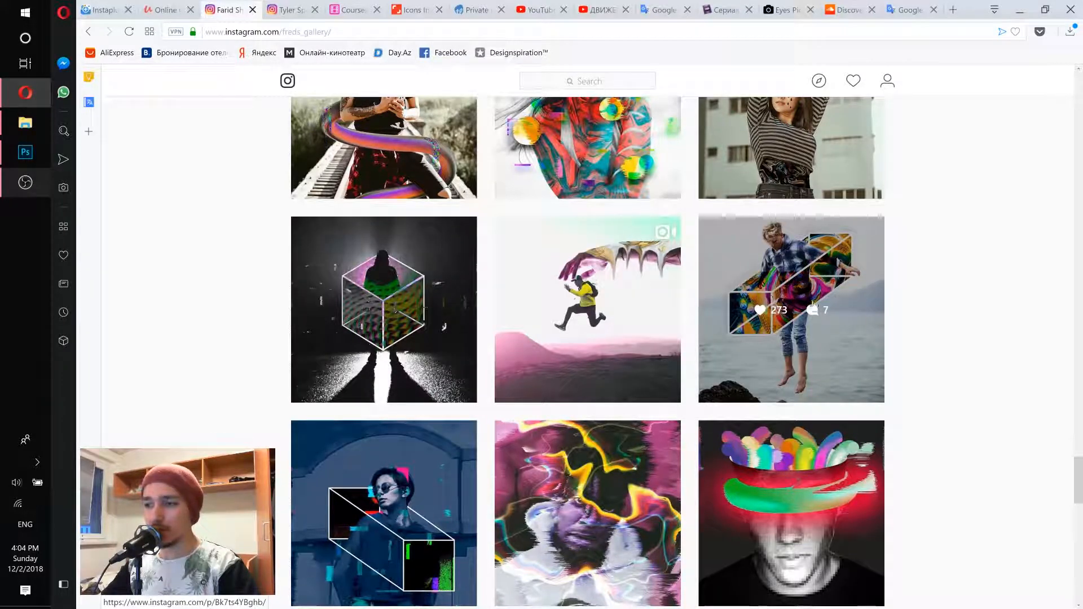
Step: Examine several Instagram posts that combine portrait photos with geometric boxes and cubes as references for the effect
left_click(398, 499)
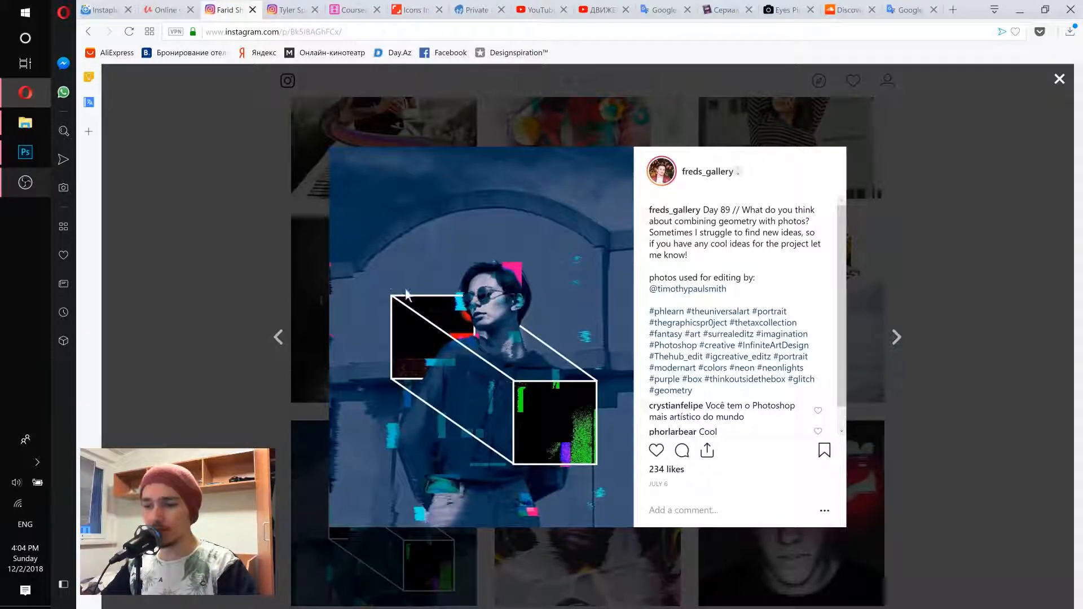
left_click(966, 334)
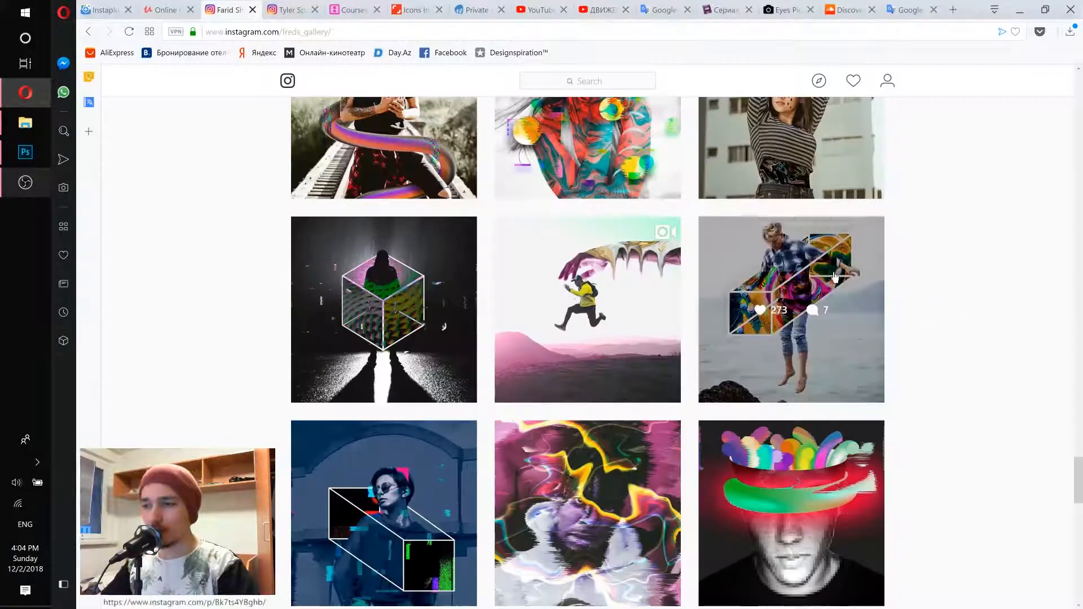
left_click(818, 311)
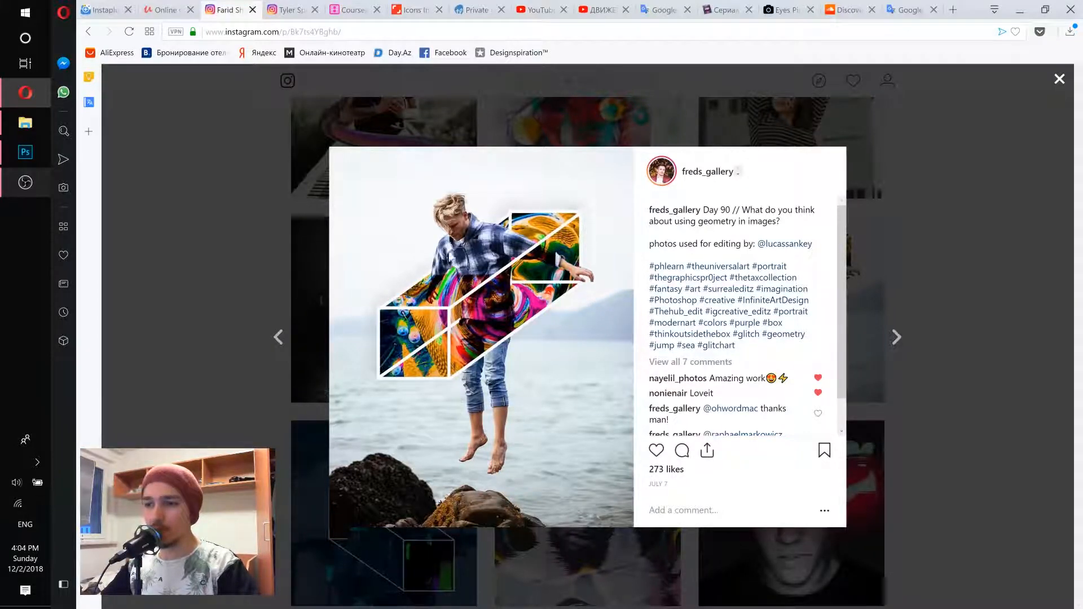
left_click(202, 274)
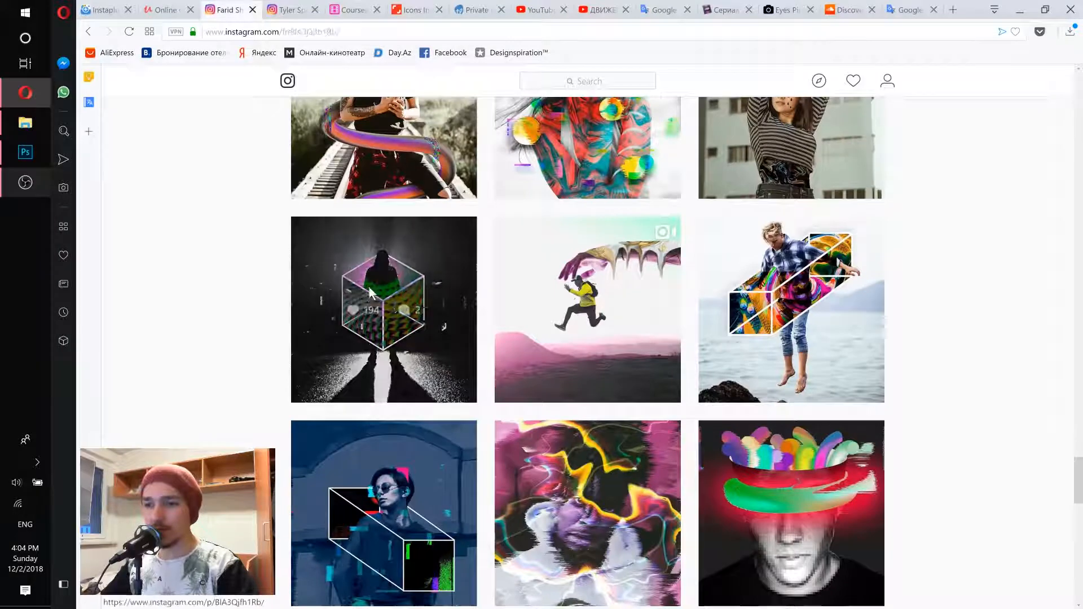
left_click(455, 330)
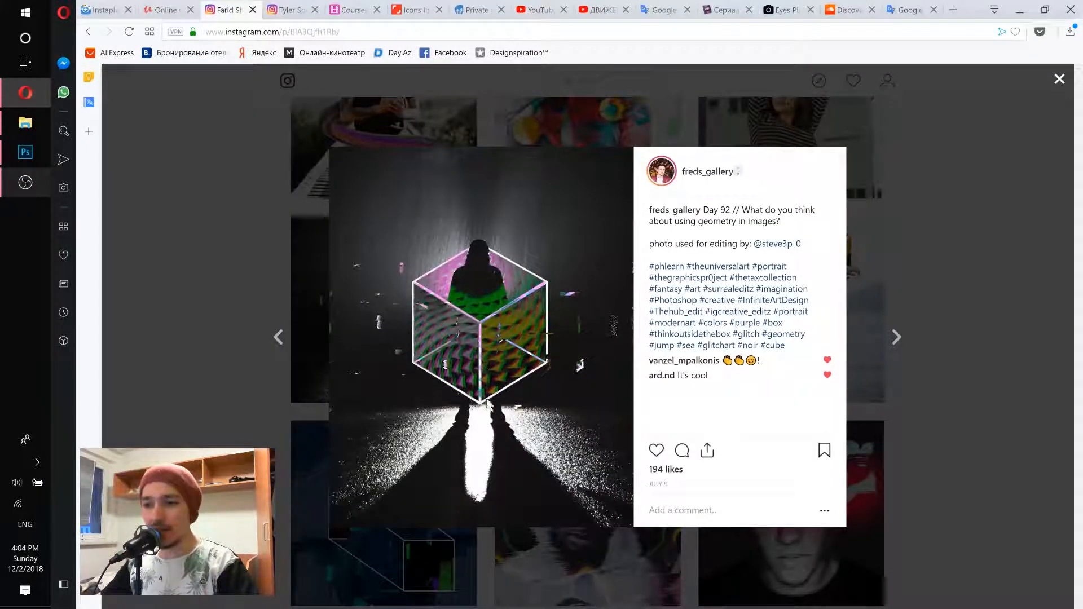
left_click(226, 246)
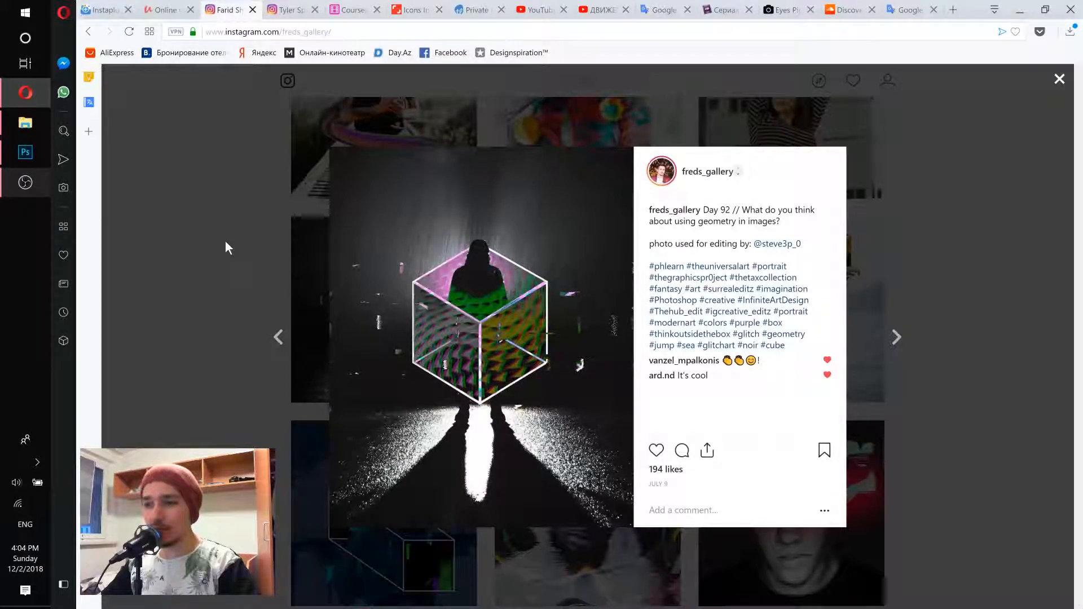
scroll(237, 270, "down", 10)
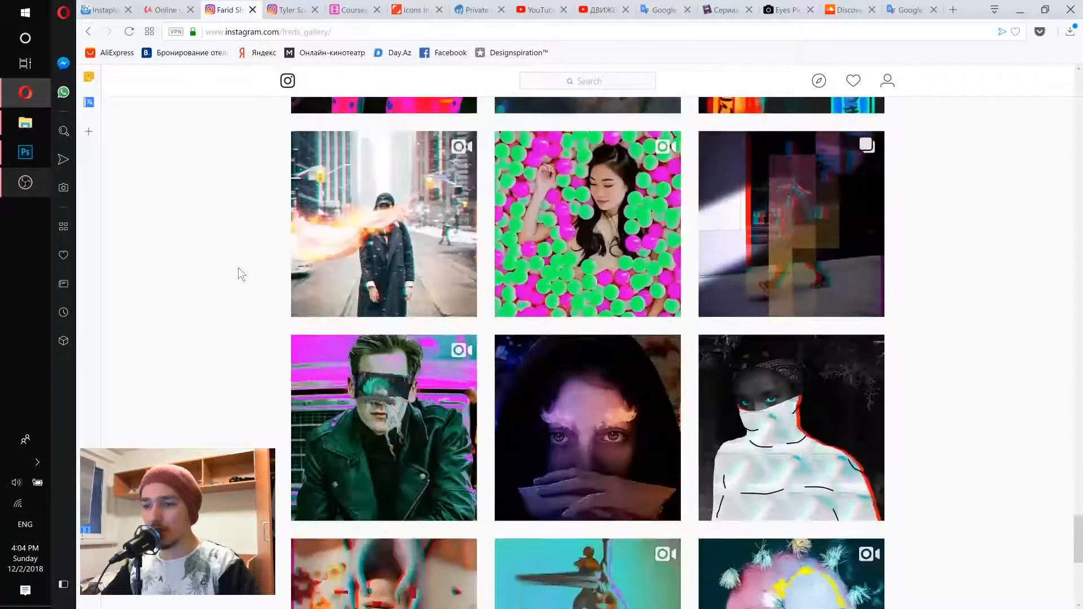
scroll(237, 269, "up", 4)
left_click(378, 297)
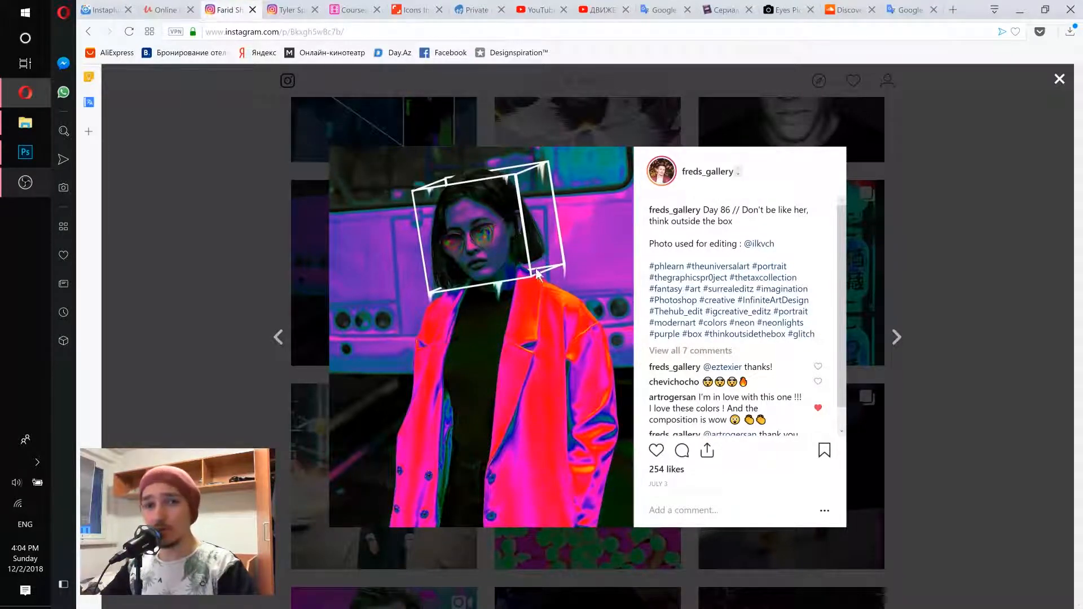
left_click(246, 177)
Step: Switch to Photoshop and place the portrait of the woman among palm leaves from the Downloads folder into the Untitled-1 document
left_click(25, 153)
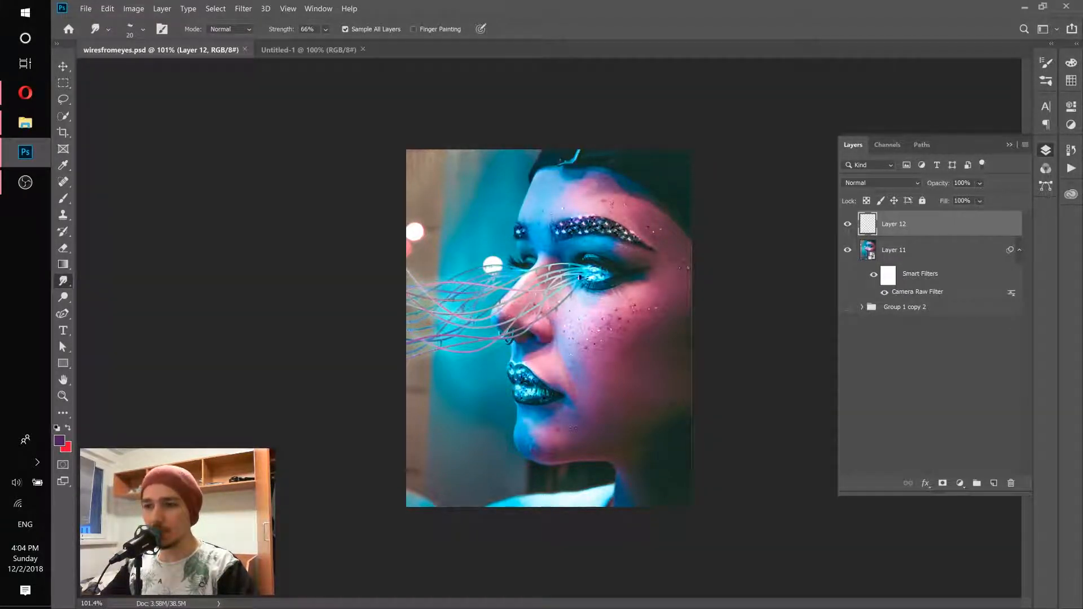
scroll(571, 272, "up", 3)
scroll(571, 272, "down", 2)
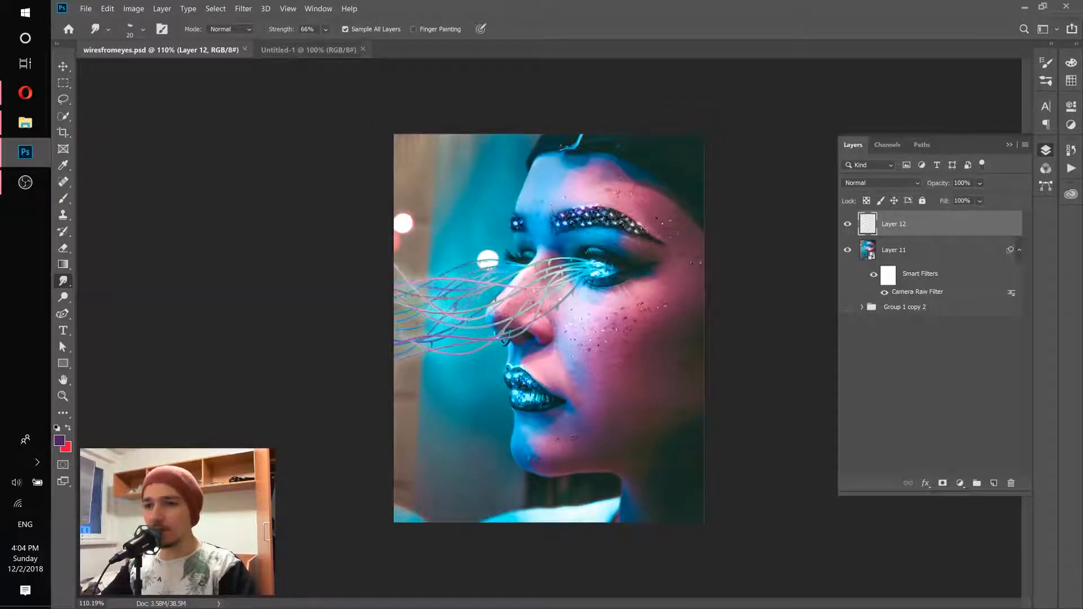
left_click(300, 51)
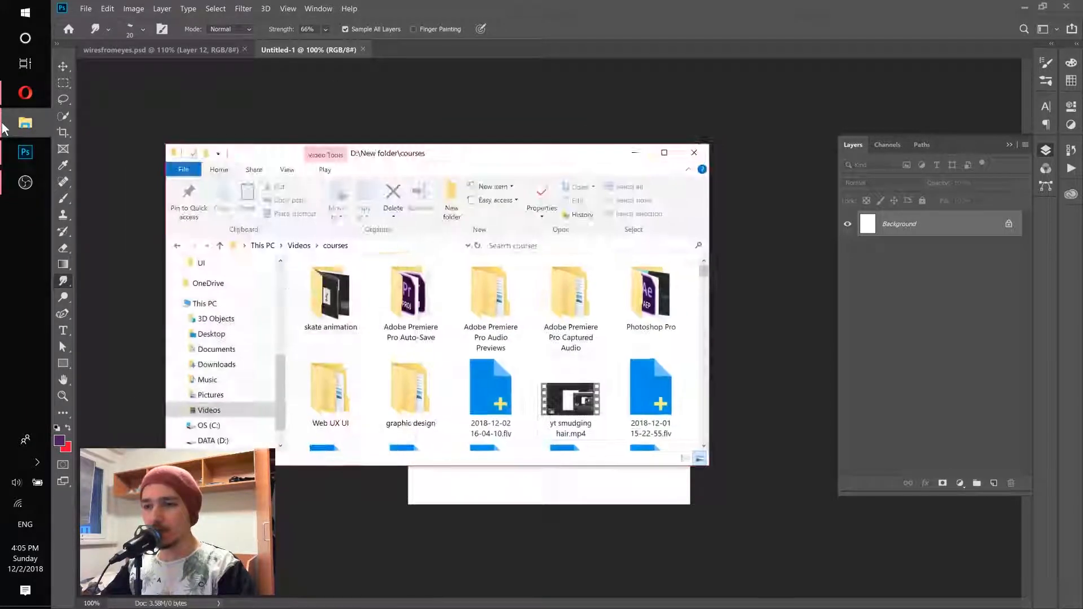
left_click(24, 122)
left_click(239, 368)
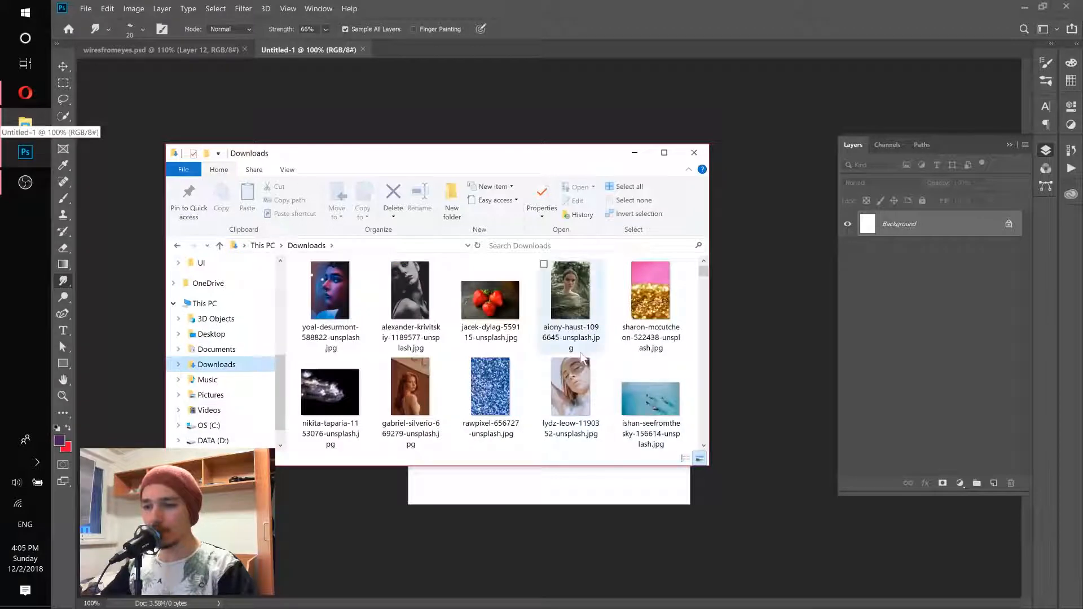
left_click_drag(576, 290, 600, 500)
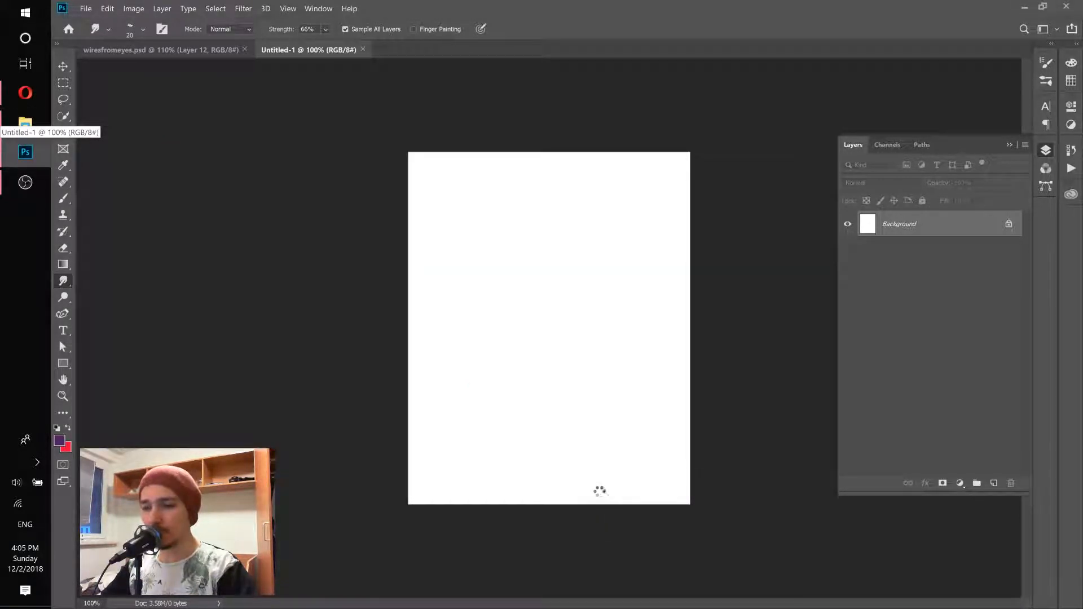
Step: Scale the placed portrait to about 1001 px wide so it spans the canvas, and shift it down about 60 px
left_click_drag(665, 327, 694, 330)
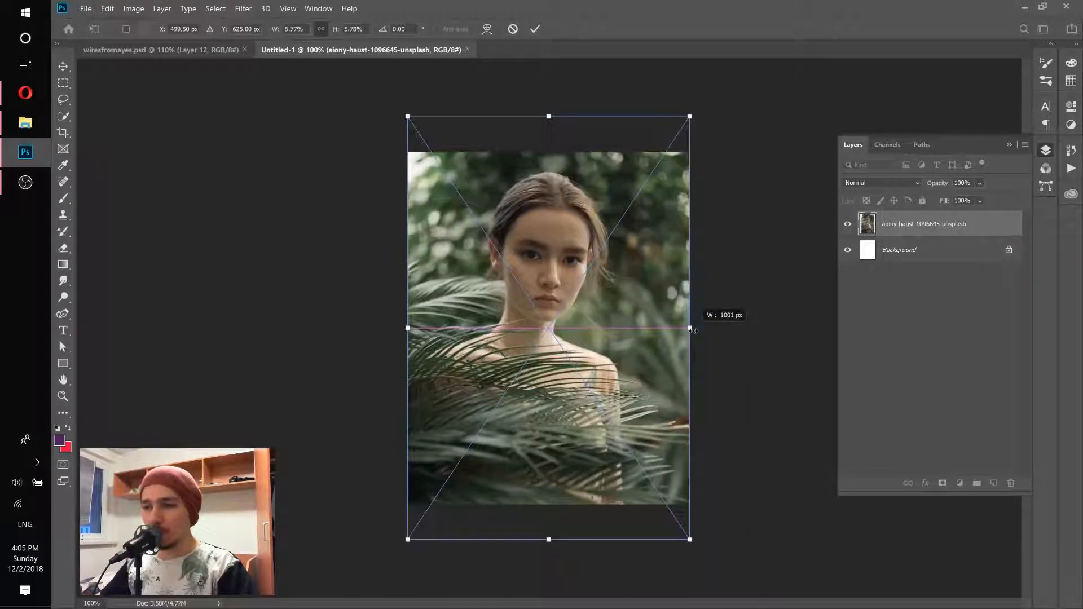
left_click_drag(607, 276, 608, 292)
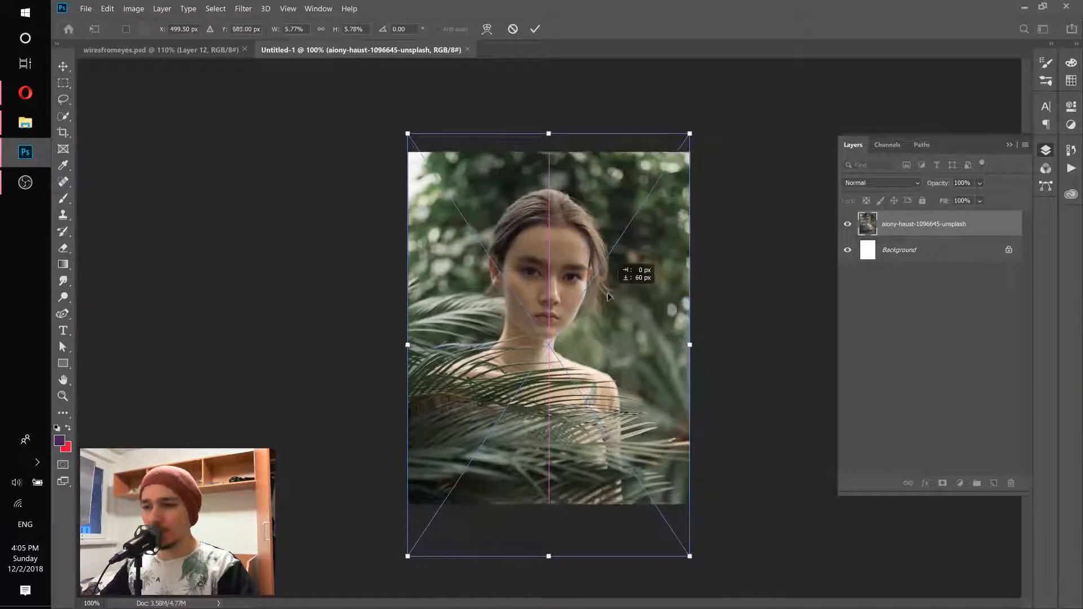
left_click(535, 29)
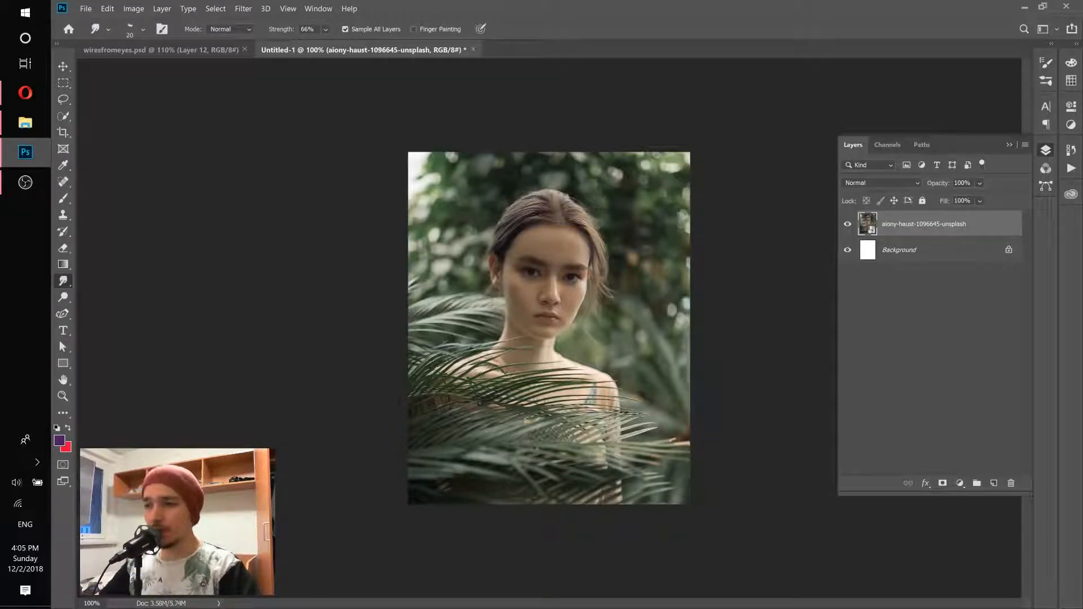
Step: Delete the white Background layer beneath the portrait
left_click(1046, 149)
left_click(1046, 149)
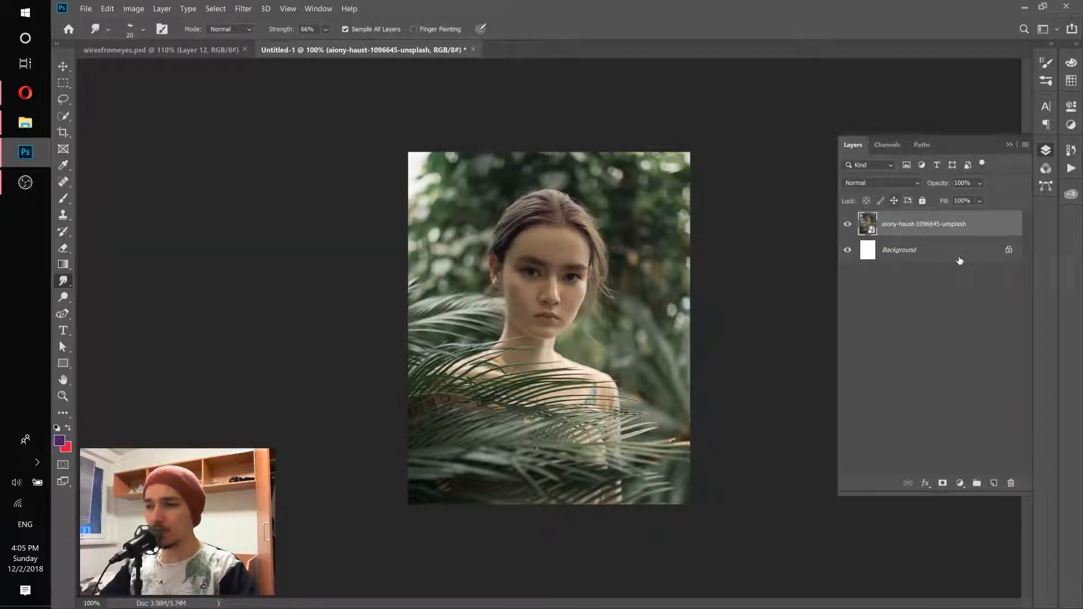
left_click_drag(960, 260, 1011, 483)
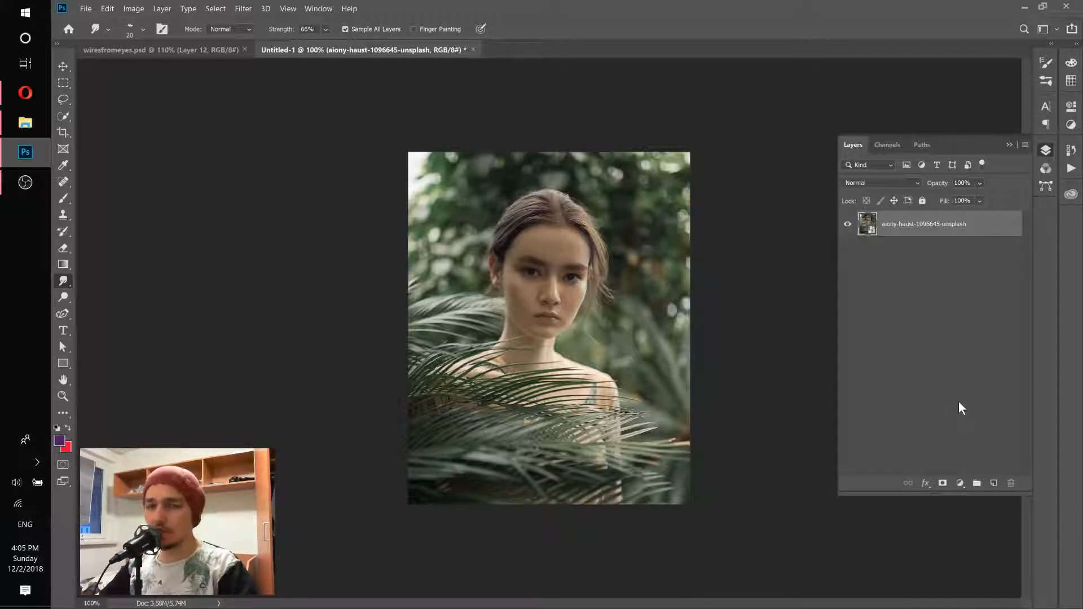
Step: Activate the Rectangle Tool in Shape mode with no fill
left_click(61, 365)
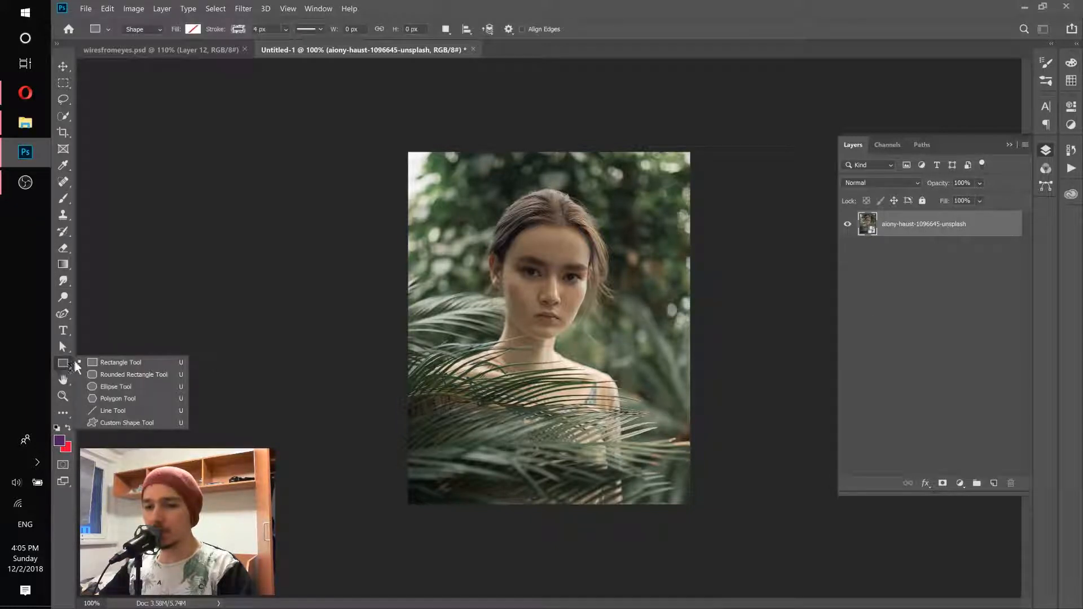
left_click(133, 361)
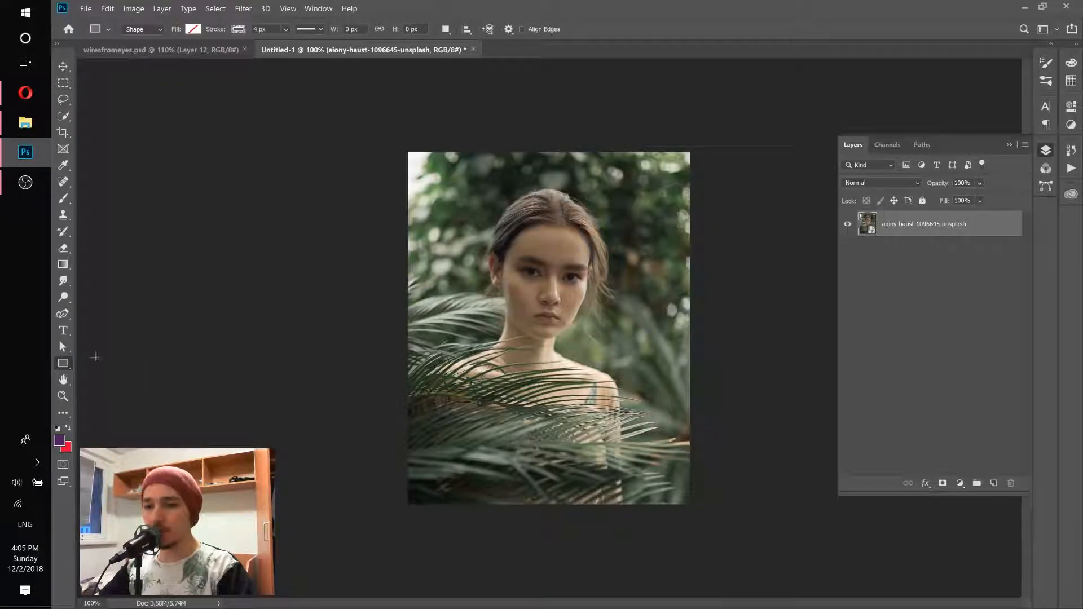
left_click(194, 30)
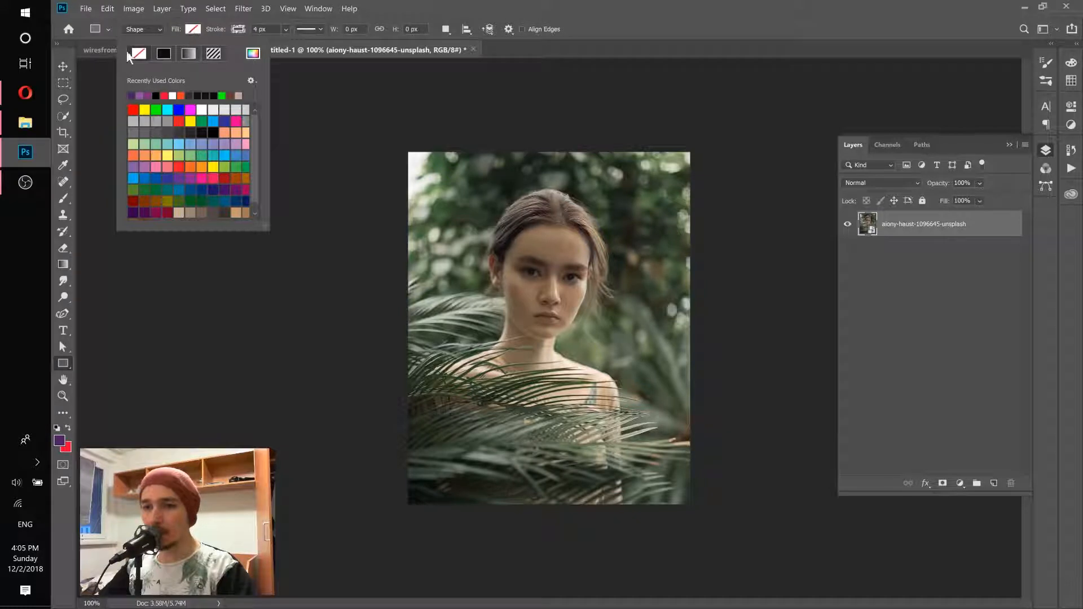
left_click(190, 30)
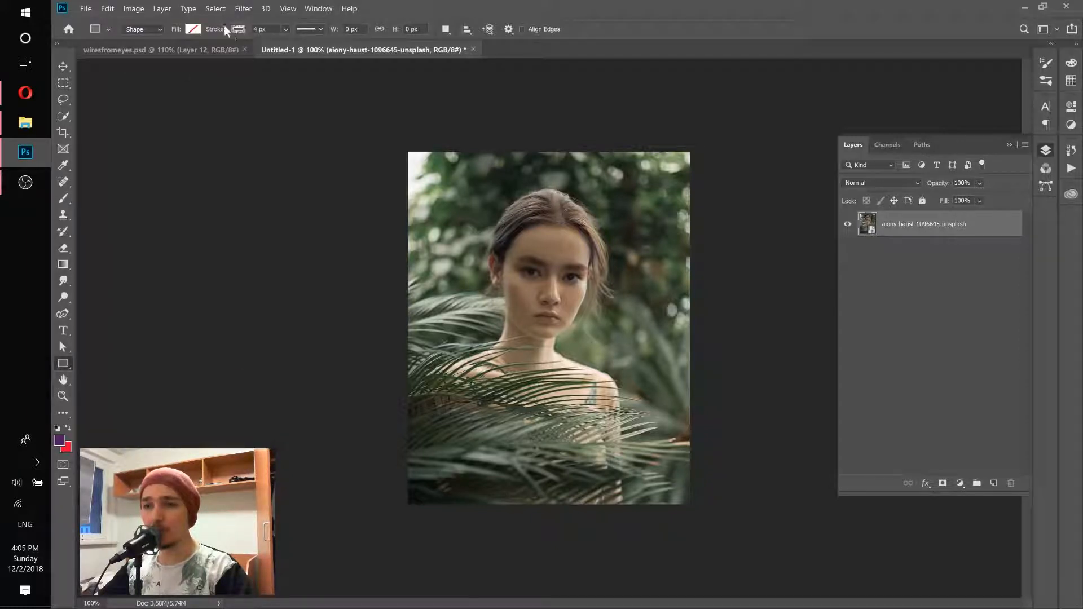
Step: Change the rectangle's stroke from a pattern to a solid white colour
left_click(239, 30)
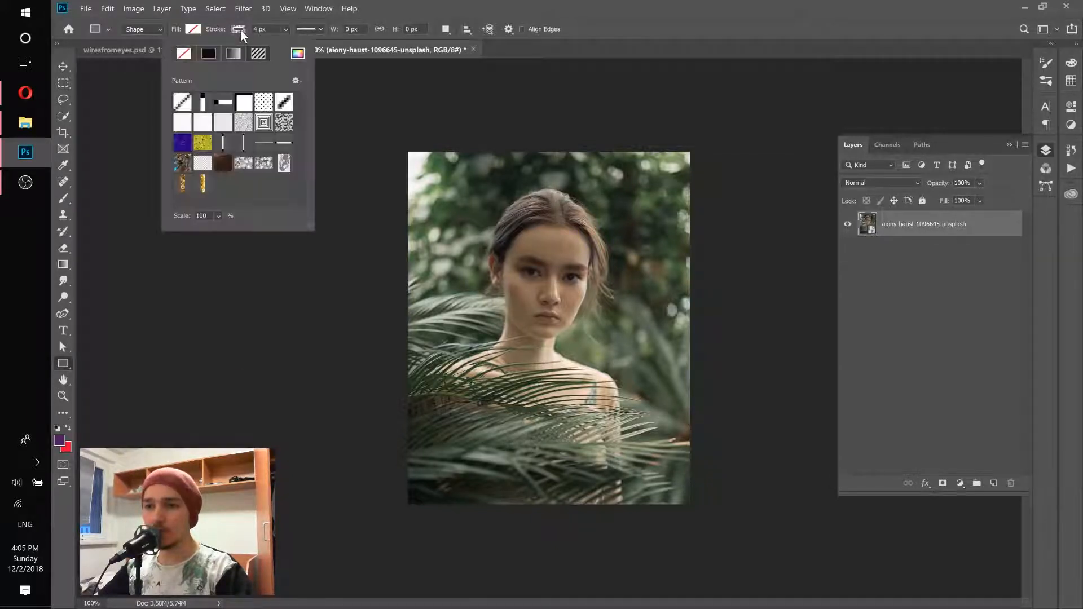
left_click(208, 53)
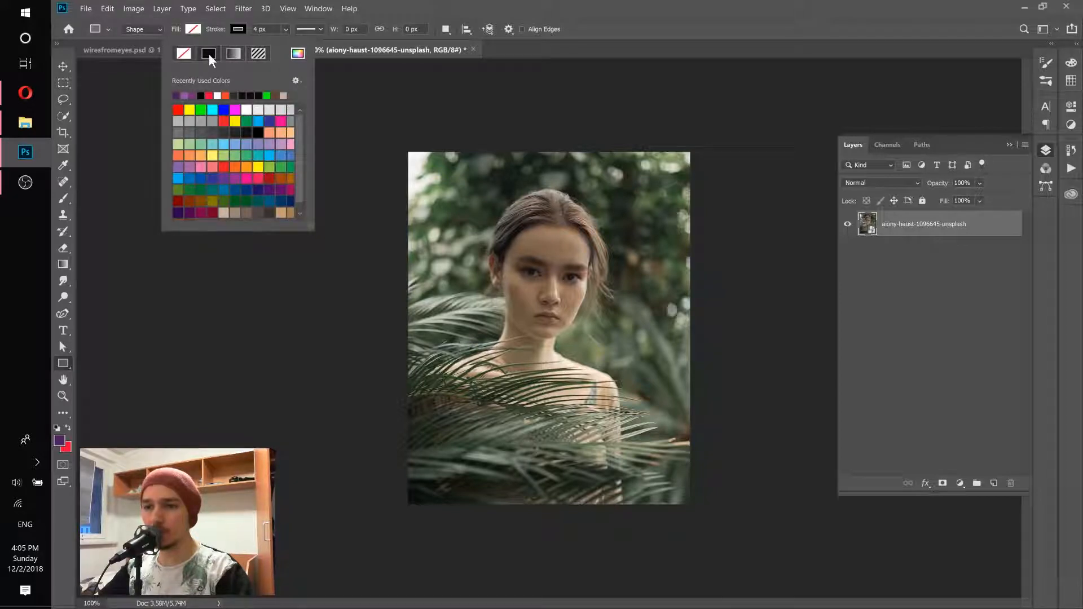
left_click(218, 95)
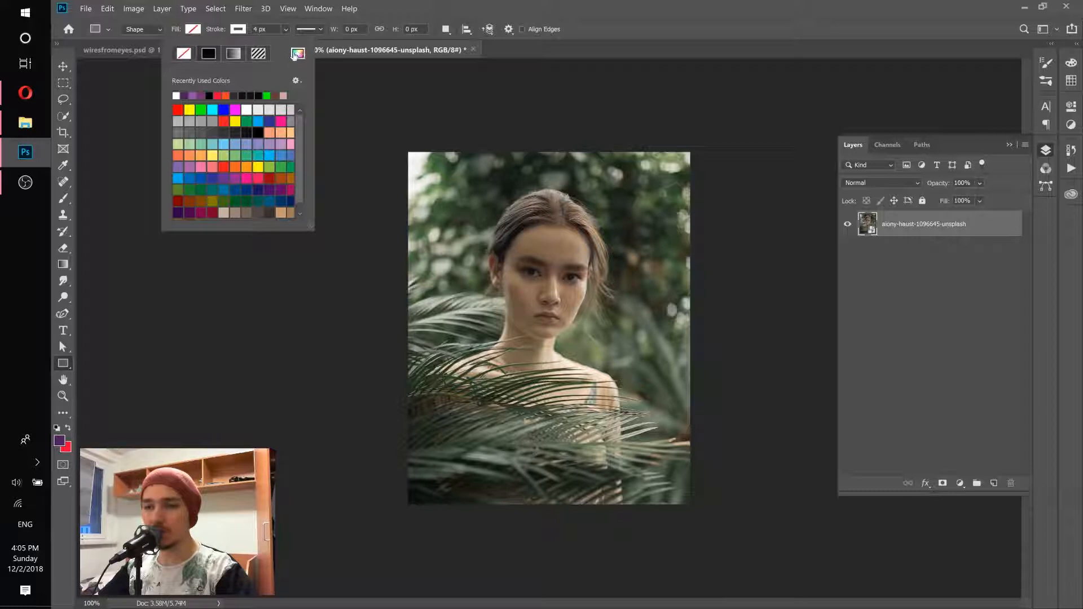
left_click(297, 55)
left_click(817, 237)
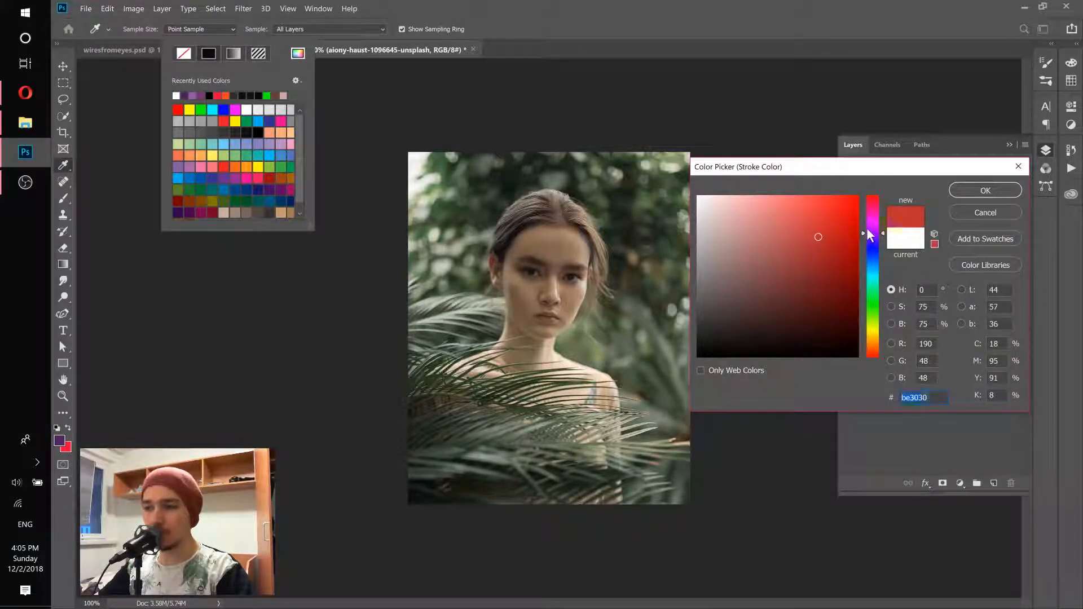
left_click(873, 278)
left_click_drag(790, 204, 664, 183)
left_click(985, 191)
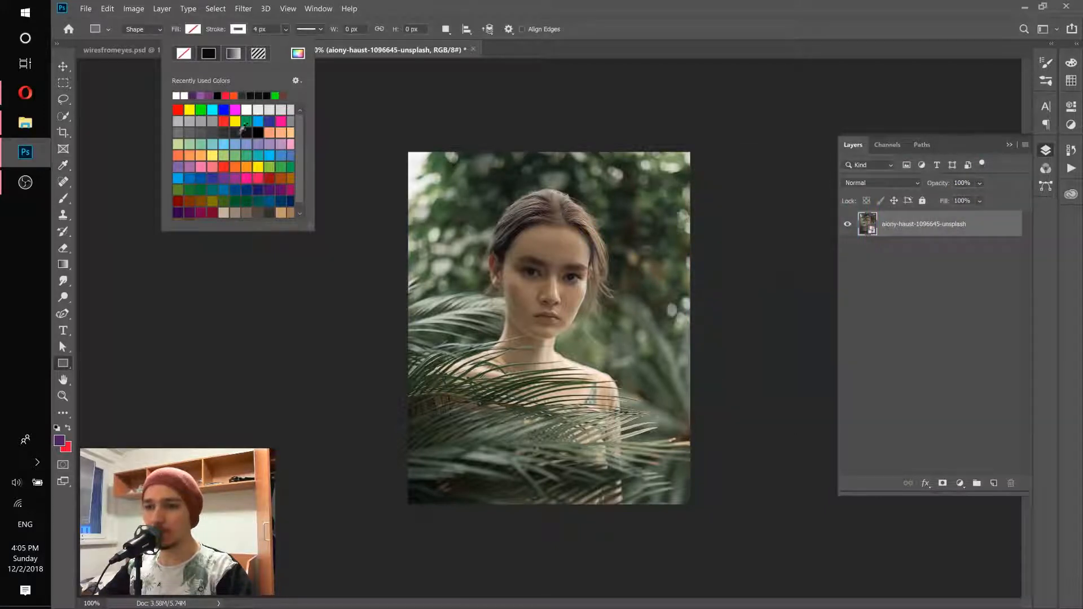
left_click(413, 16)
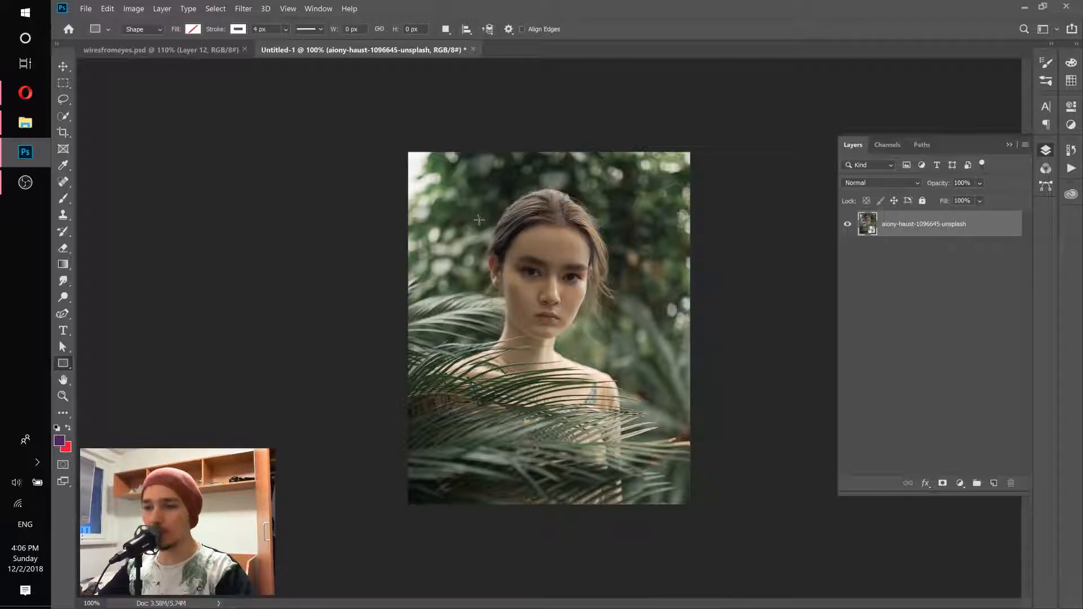
Step: Draw a rectangle about 484 × 405 px around the woman's face and set its stroke width to 8 px
left_click_drag(479, 219, 615, 333)
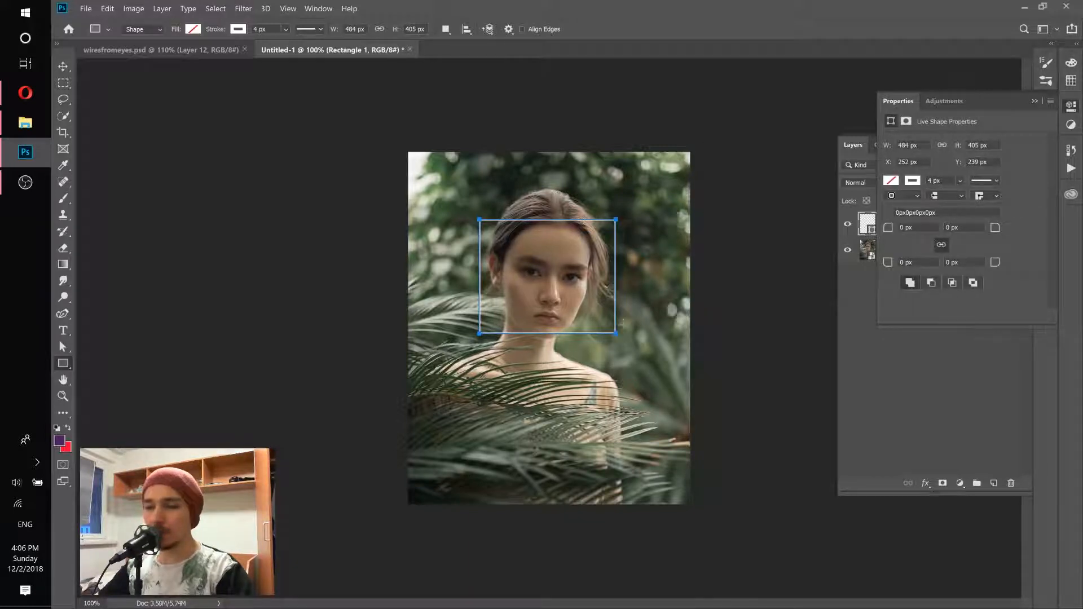
mouse_move(541, 253)
left_mouse_down()
mouse_move(567, 261)
mouse_move(559, 264)
left_mouse_up()
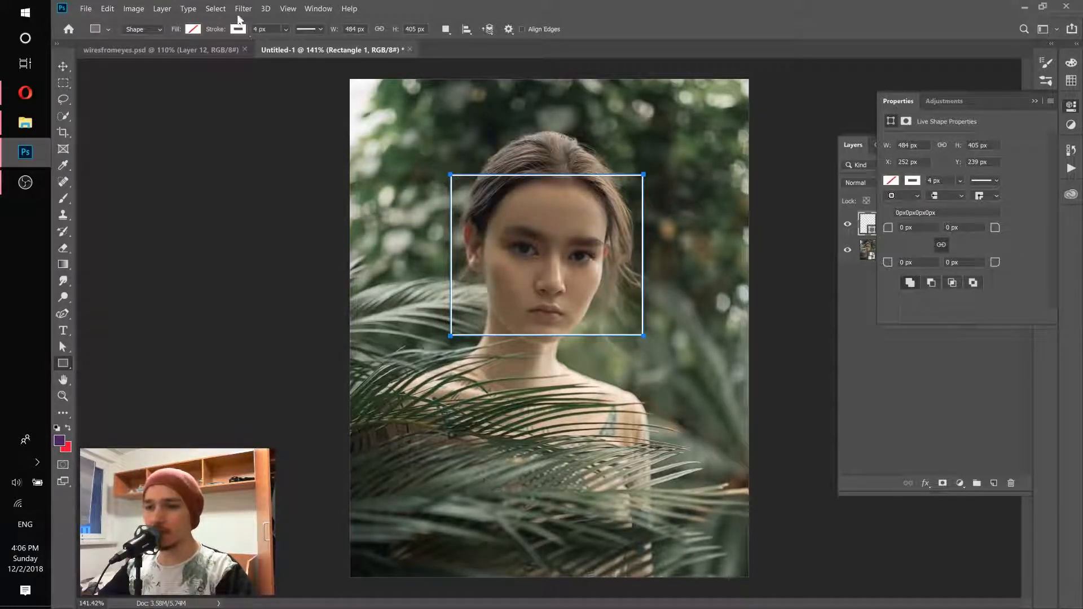
left_click(261, 28)
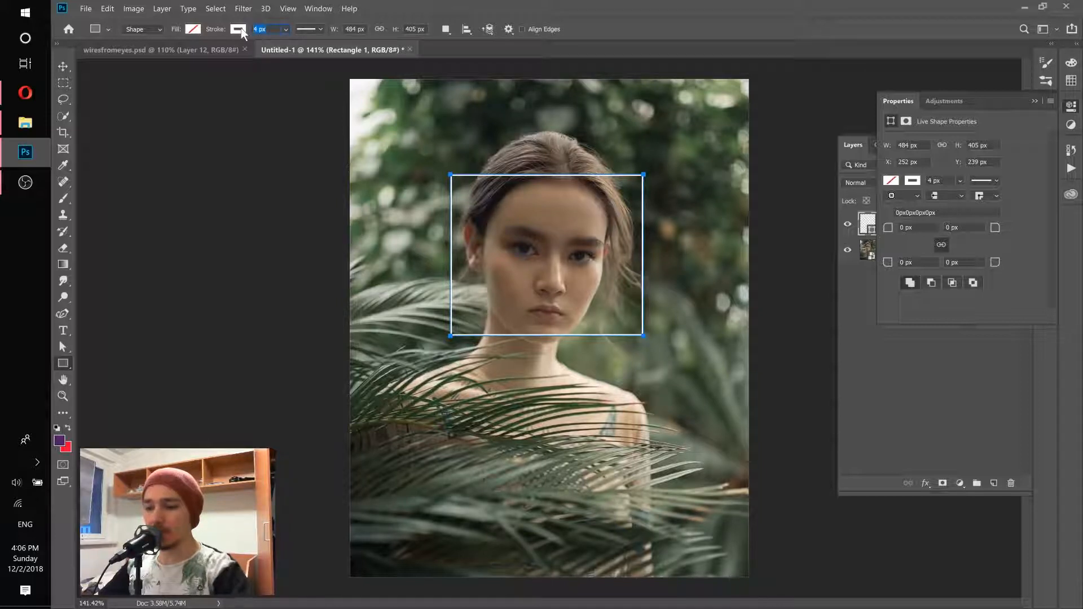
type("8")
key("Return")
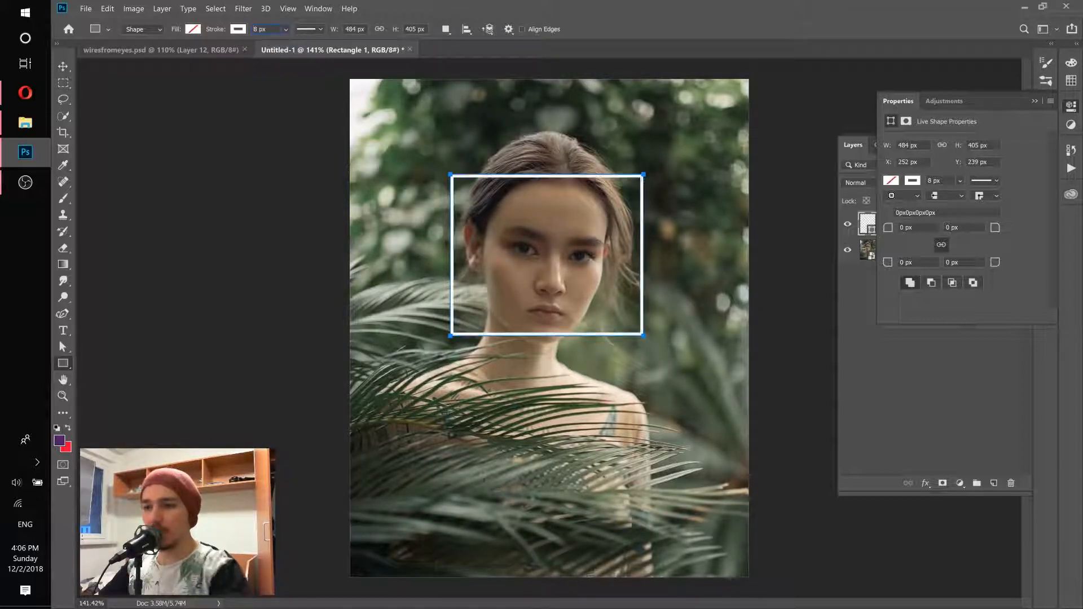
Step: Collapse the shape properties display and activate the Move tool for the Rectangle 1 layer
left_click(1035, 102)
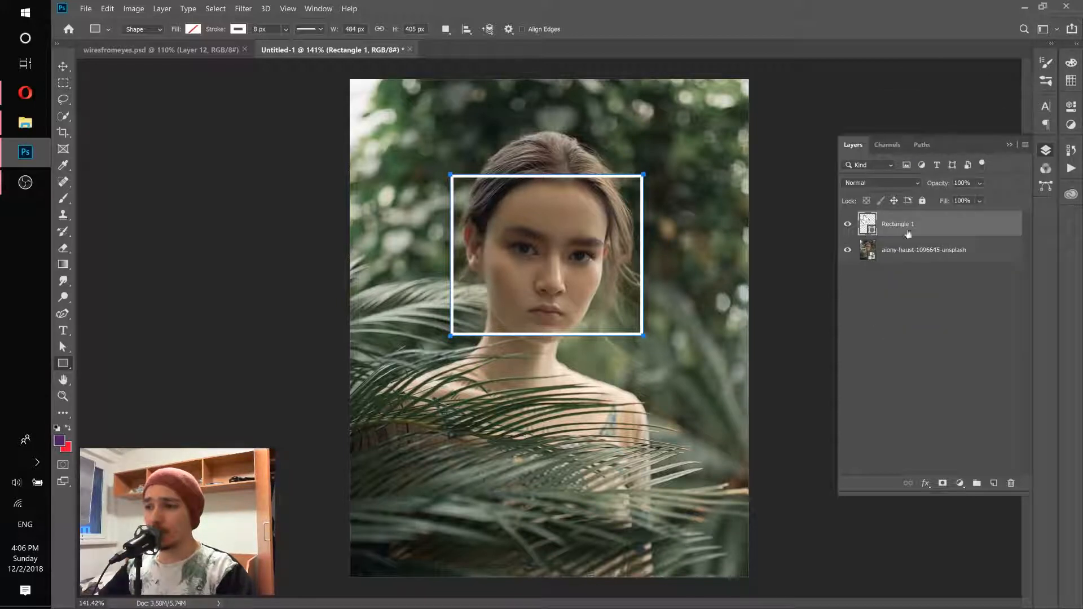
left_click(63, 66)
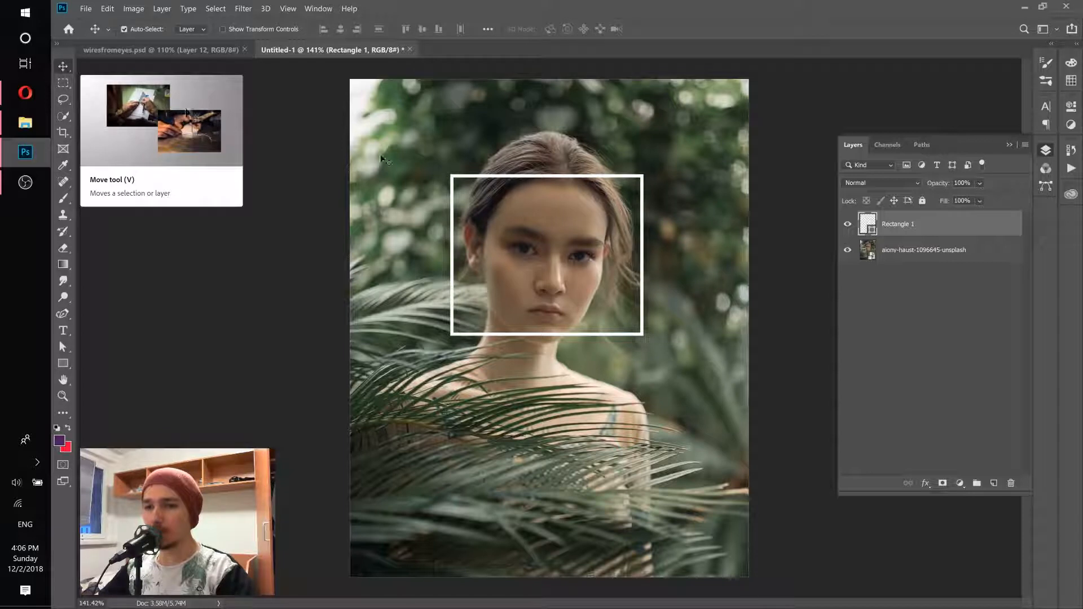
mouse_move(492, 178)
left_mouse_down()
mouse_move(517, 179)
mouse_move(491, 181)
left_mouse_up()
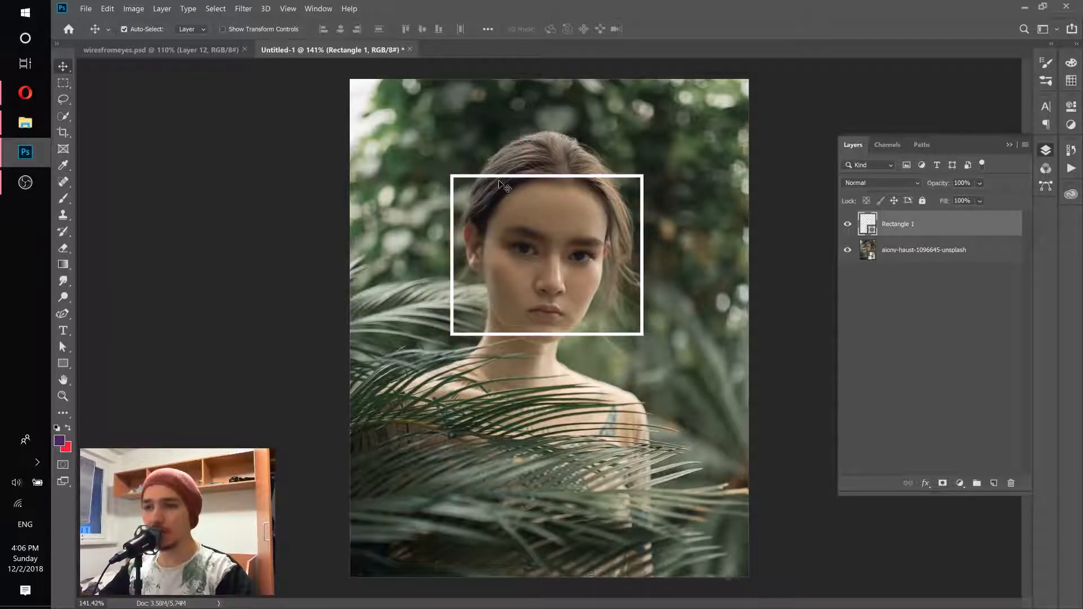
left_click(107, 8)
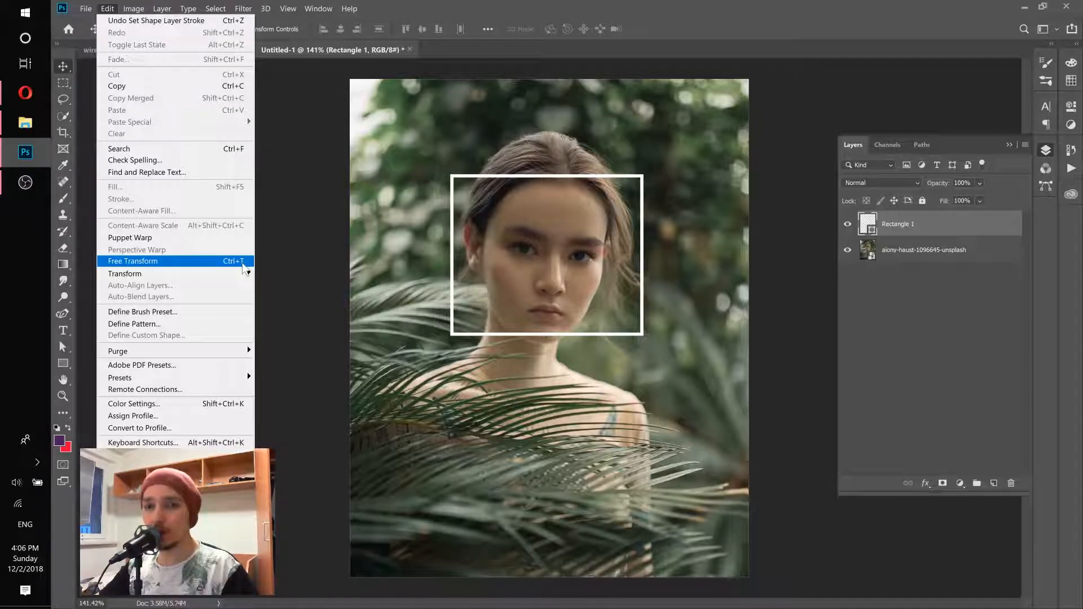
left_click(244, 263)
left_click_drag(545, 172, 547, 163)
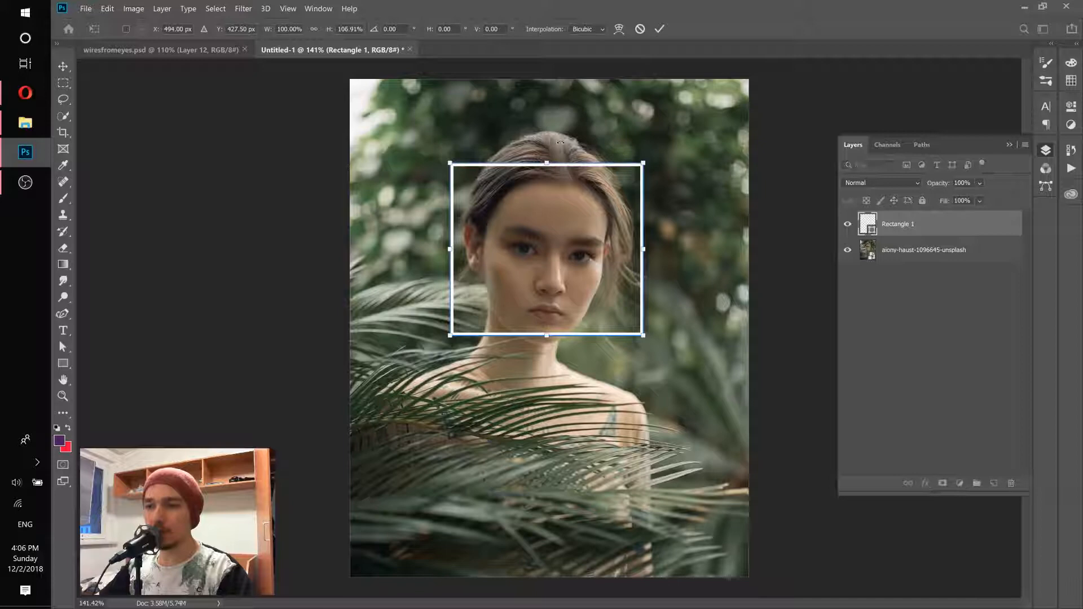
left_click(640, 29)
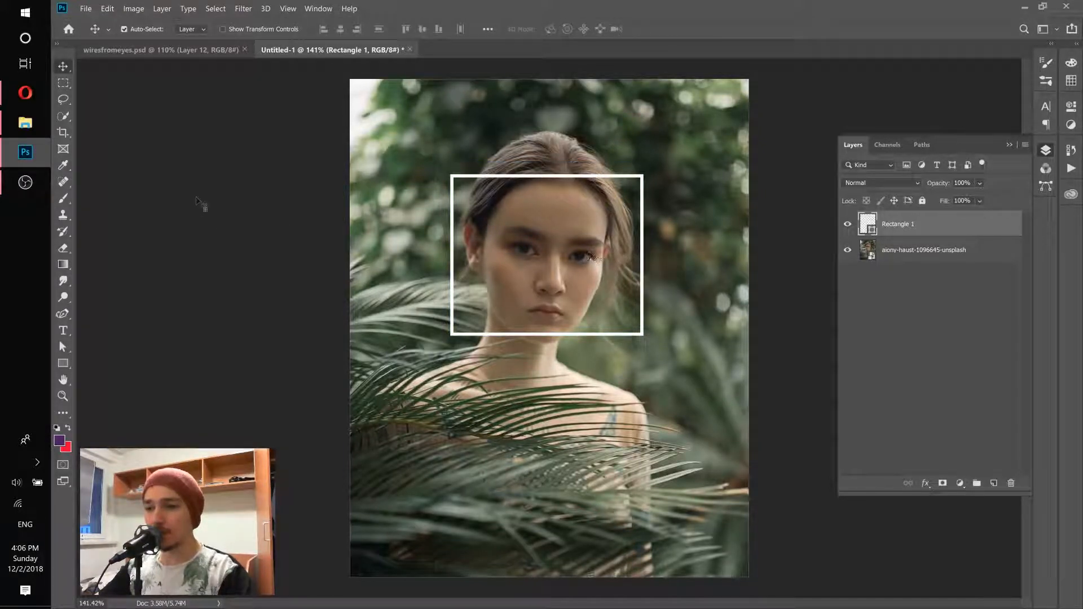
Step: Switch to the browser to examine the box artworks in the Instagram gallery, and return to Photoshop
left_click(25, 92)
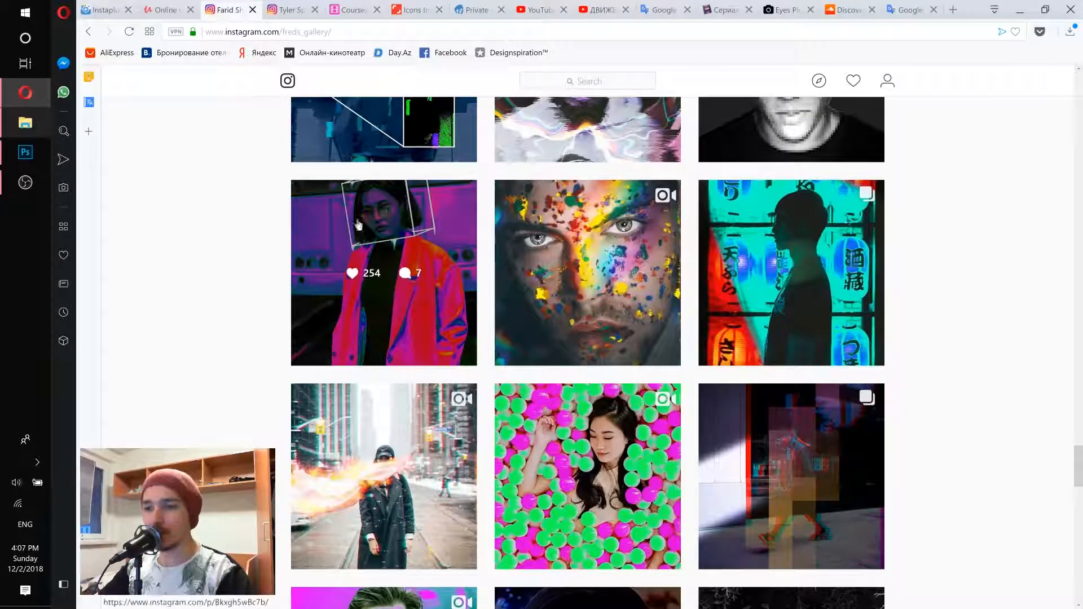
scroll(358, 225, "up", 3)
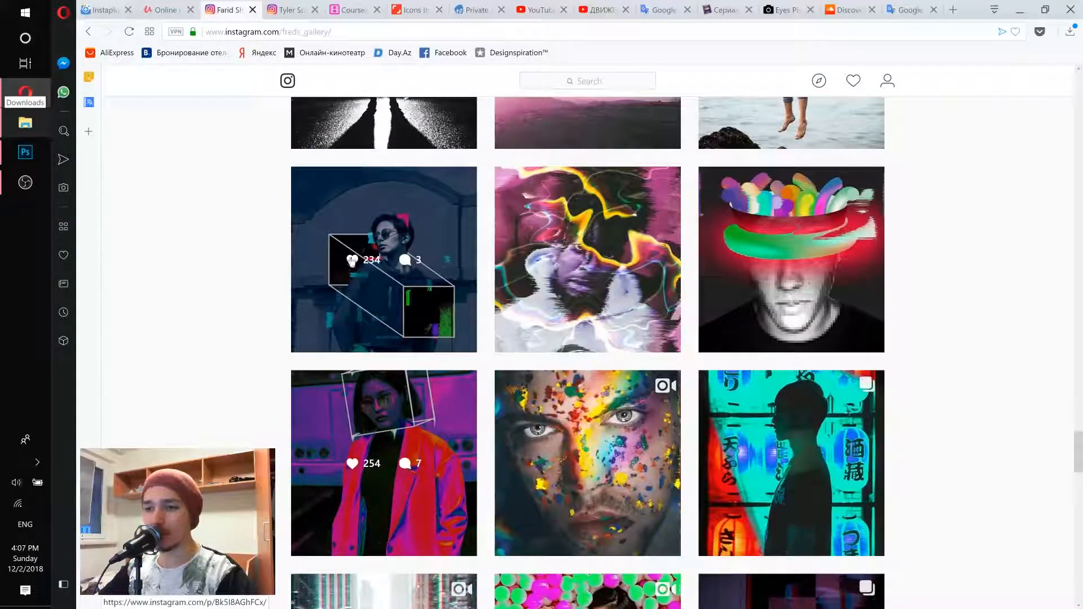
left_click(25, 152)
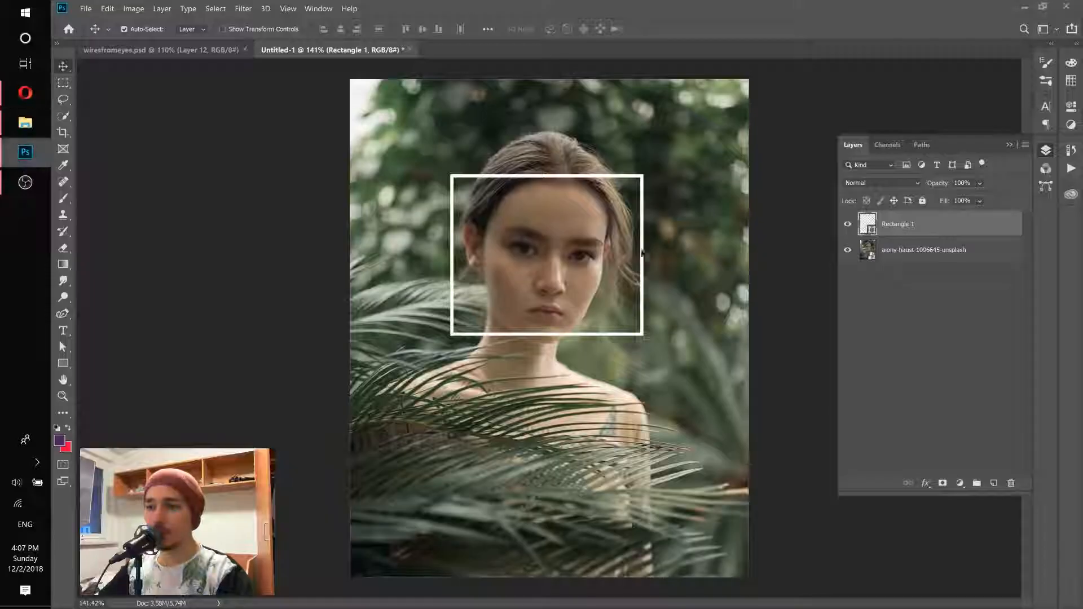
Step: Duplicate the Rectangle 1 layer and place the copy between it and the portrait layer
double_click(981, 224)
left_click_drag(982, 224, 974, 242)
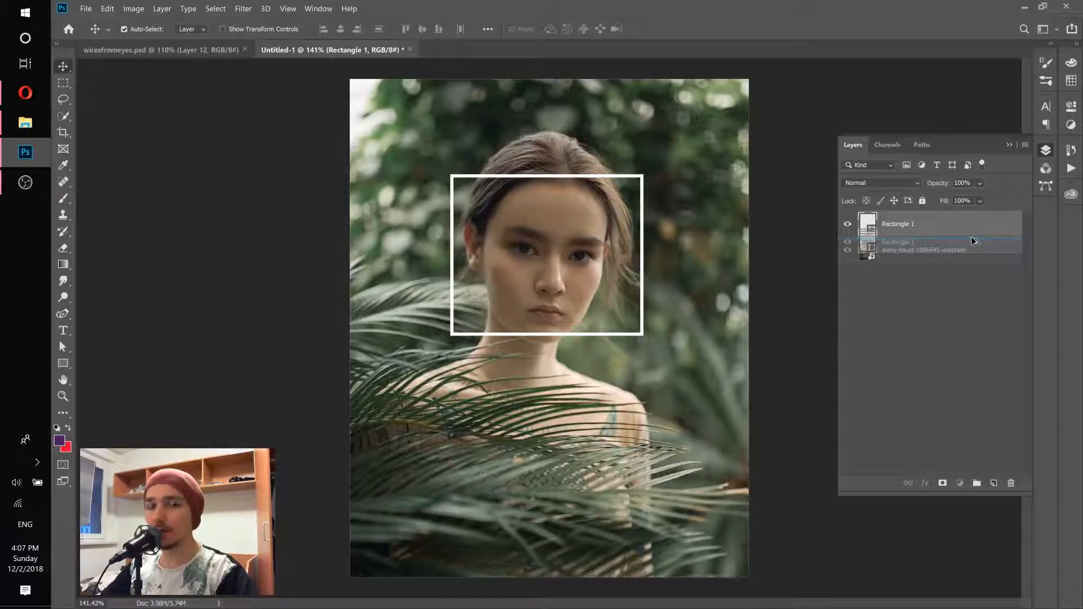
left_click_drag(972, 241, 971, 243)
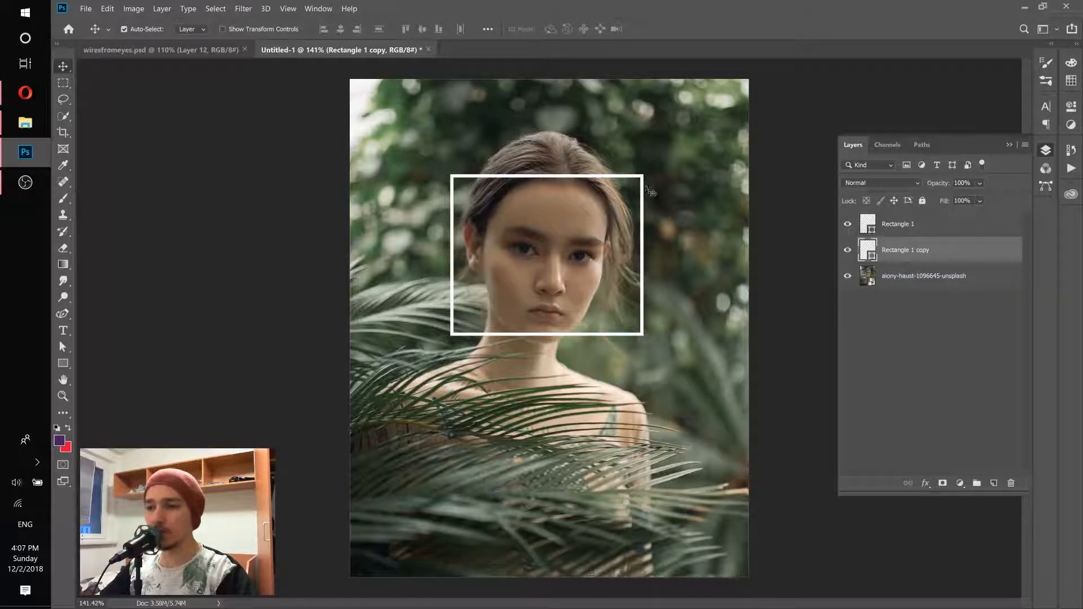
left_click_drag(644, 188, 600, 133)
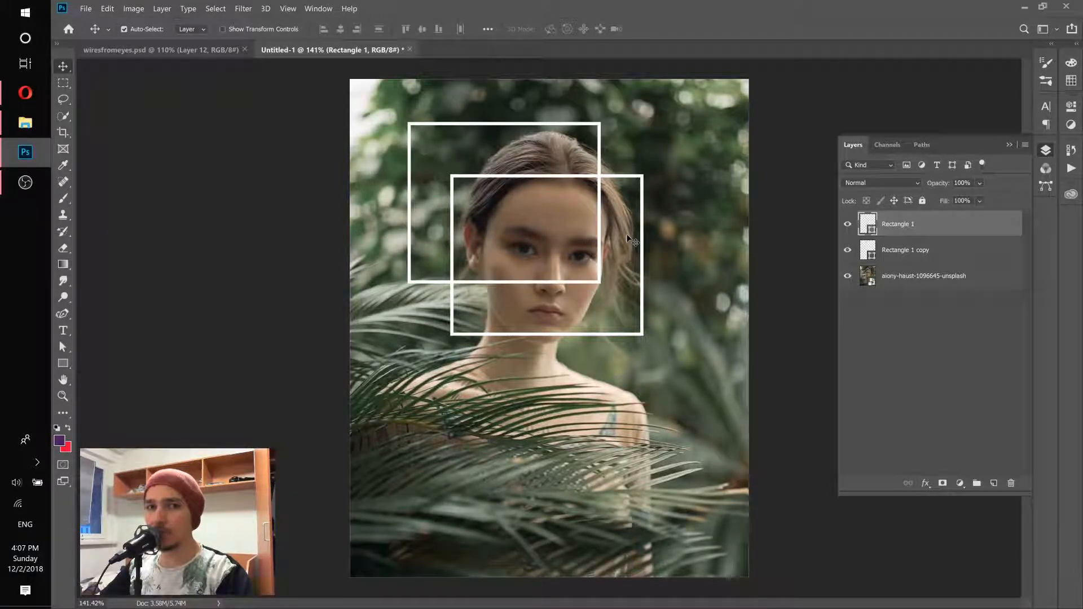
right_click(992, 224)
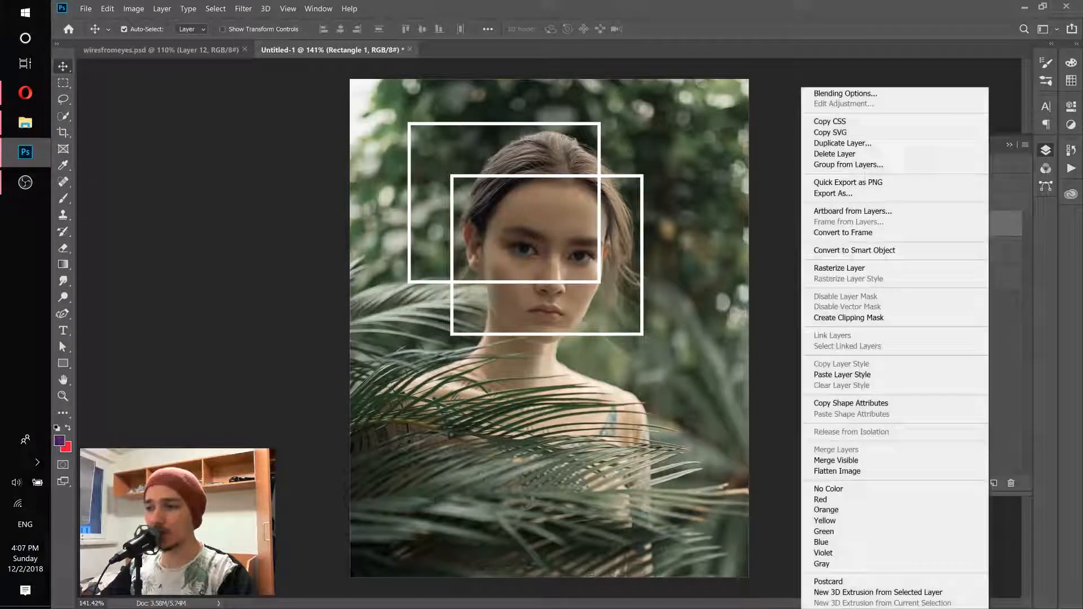
left_click(857, 145)
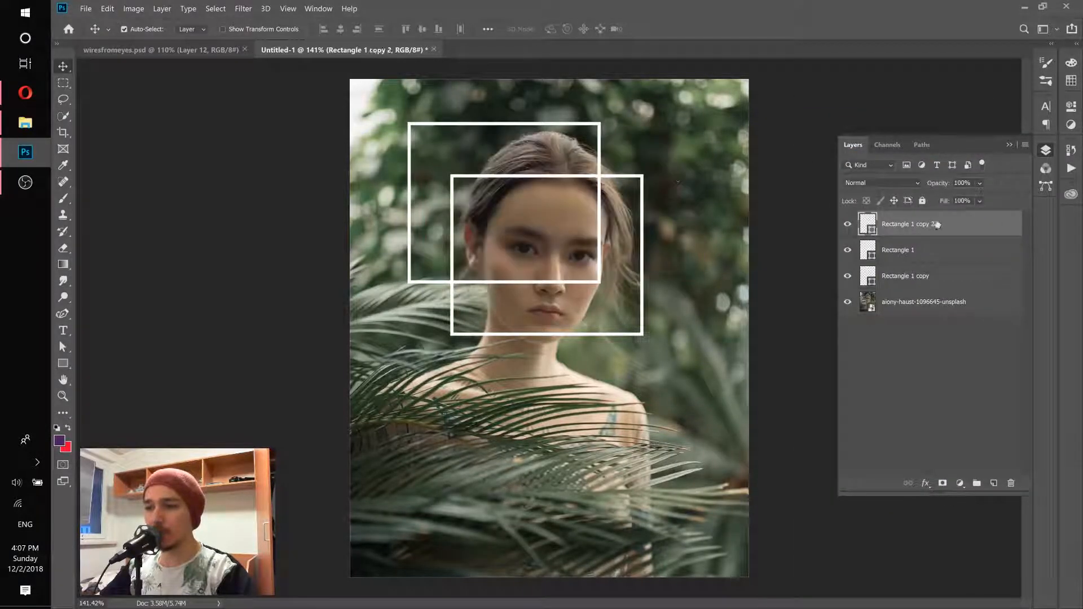
left_click_drag(603, 180, 647, 150)
key("Delete")
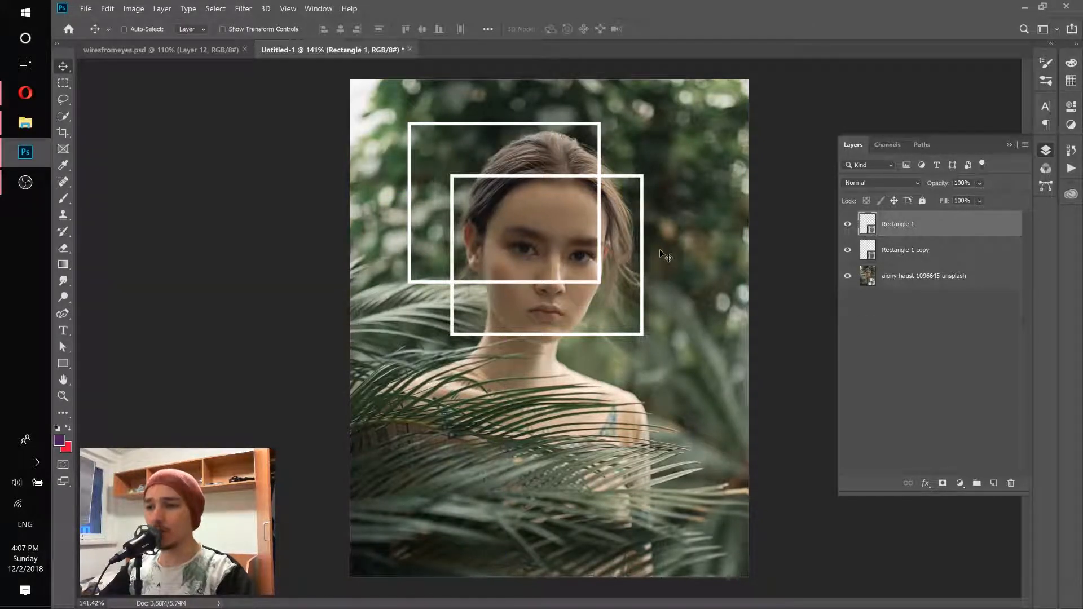
key("ctrl+z")
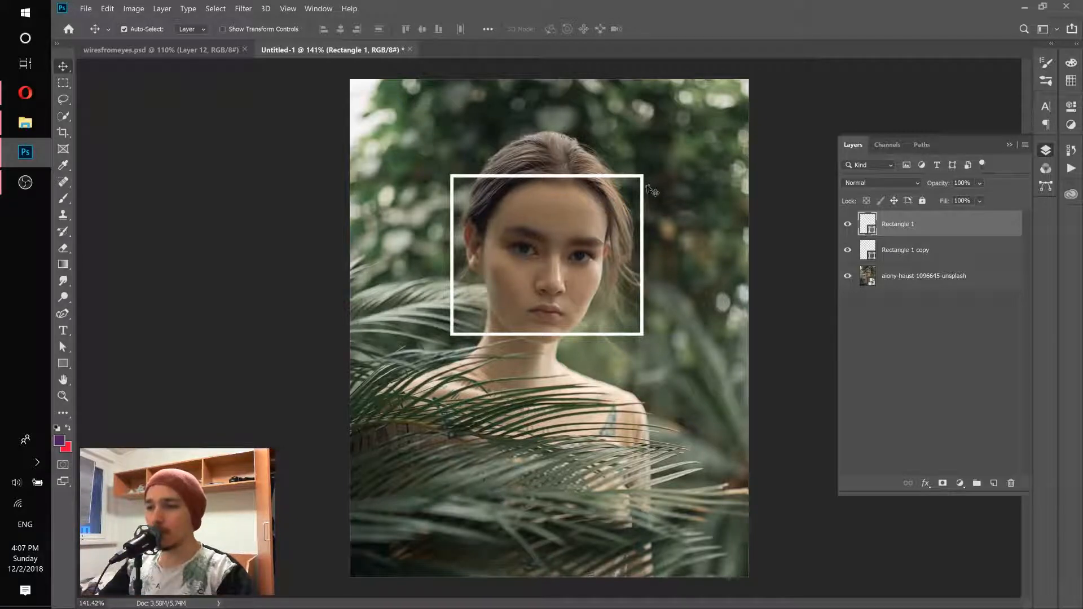
Step: Offset Rectangle 1 up and to the left of its copy, centring it at about X 391 px, Y 321.5 px
left_click_drag(642, 188, 586, 132)
left_click(107, 9)
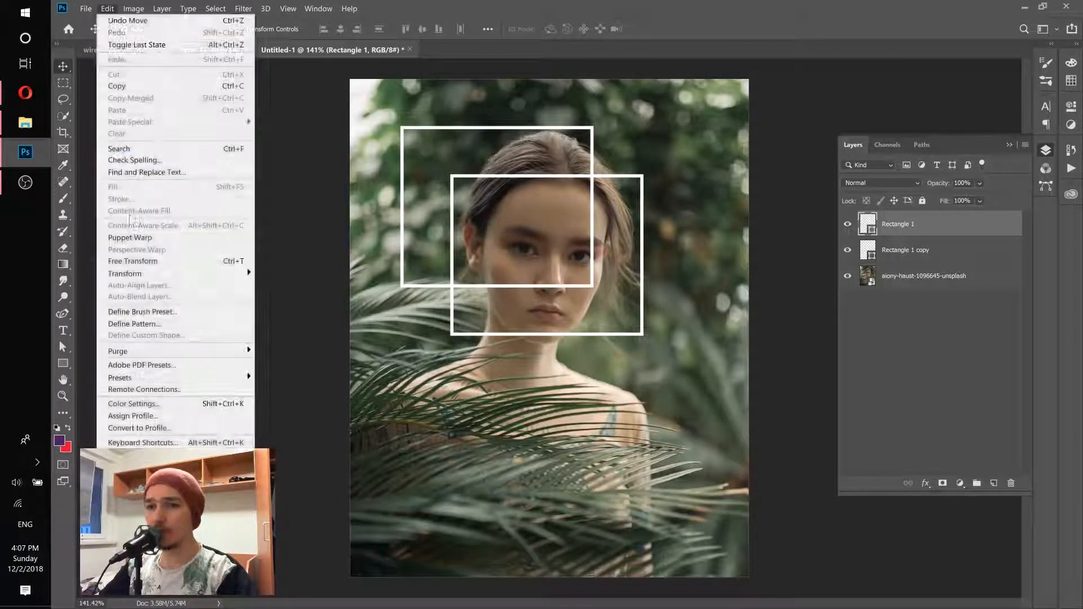
left_click(134, 262)
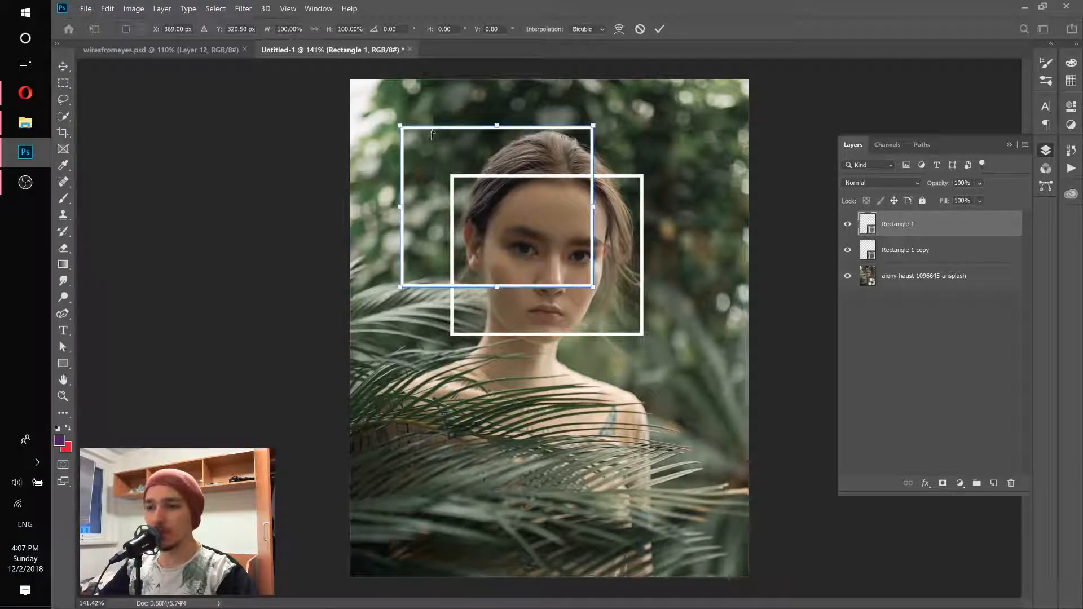
mouse_move(423, 121)
left_mouse_down()
mouse_move(499, 151)
mouse_move(423, 130)
mouse_move(432, 131)
left_mouse_up()
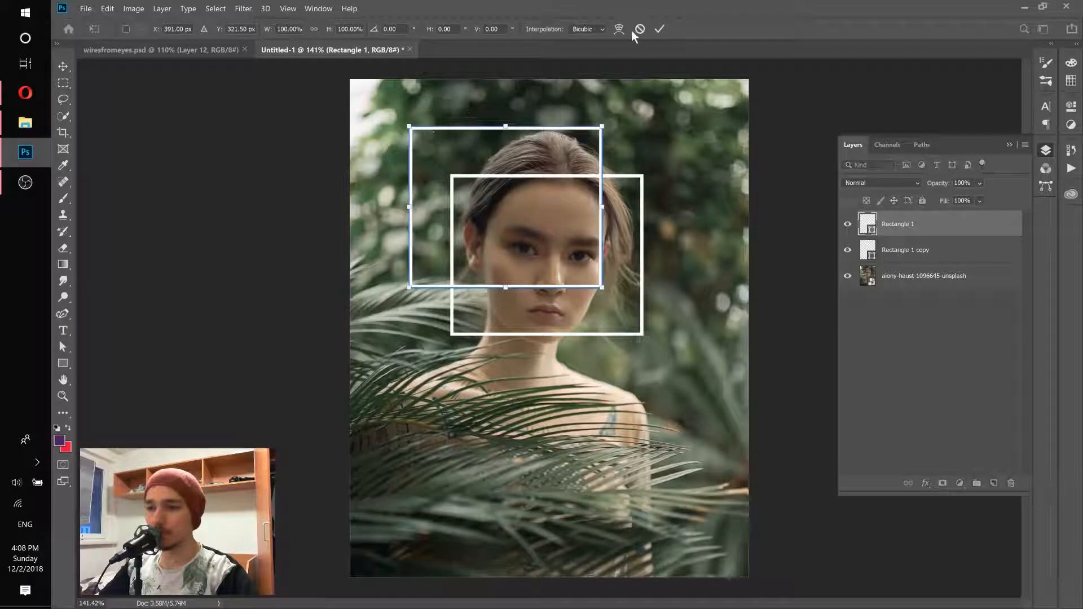
left_click(663, 29)
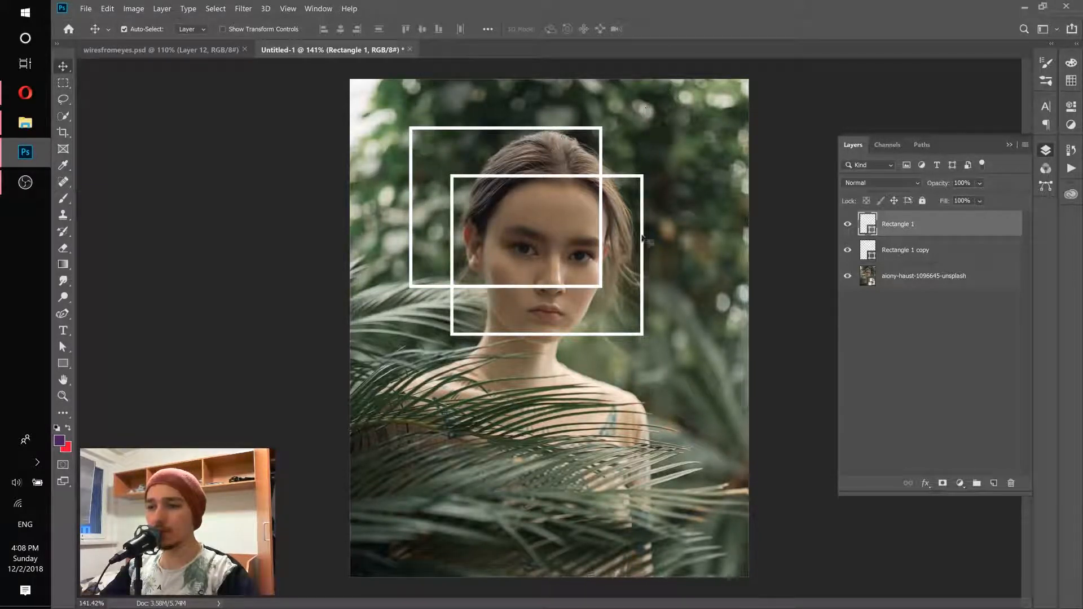
Step: Duplicate the offset Rectangle 1 layer again, placing the new copy directly beneath it
left_click(847, 226)
left_click(846, 226)
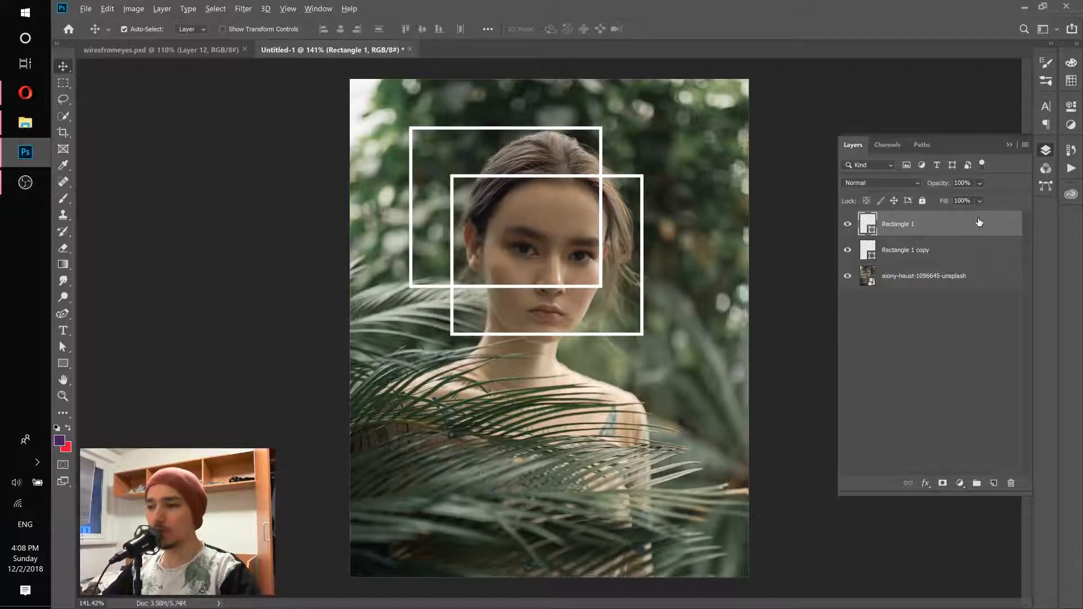
left_click_drag(979, 228, 979, 237)
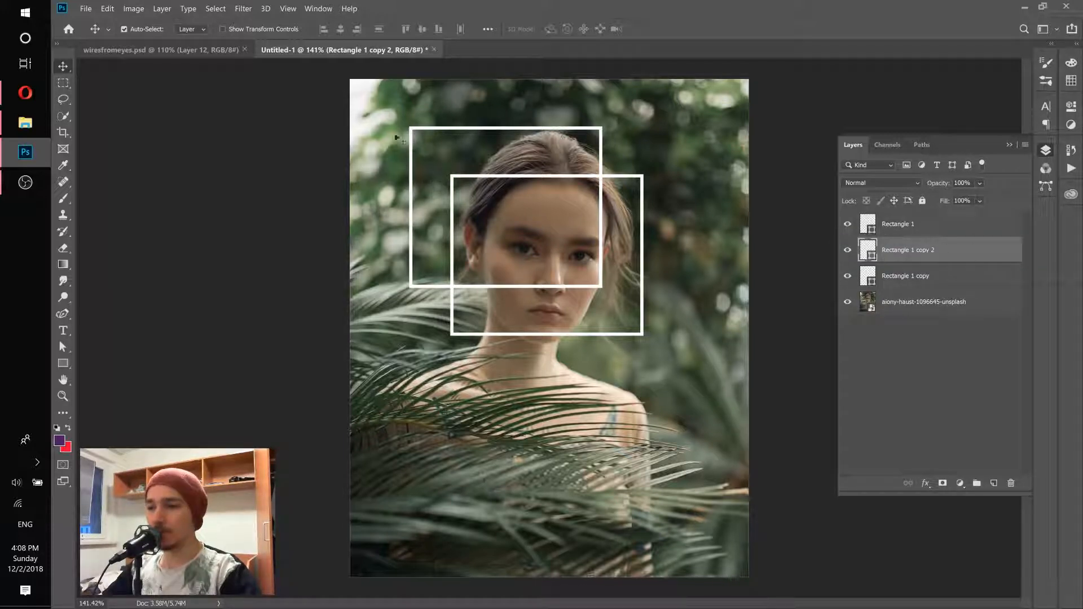
Step: Start a Free Transform on the original Rectangle 1 and set it to Perspective mode
mouse_move(417, 136)
left_mouse_down()
mouse_move(402, 187)
mouse_move(393, 177)
mouse_move(424, 278)
mouse_move(390, 247)
mouse_move(405, 244)
mouse_move(414, 135)
left_mouse_up()
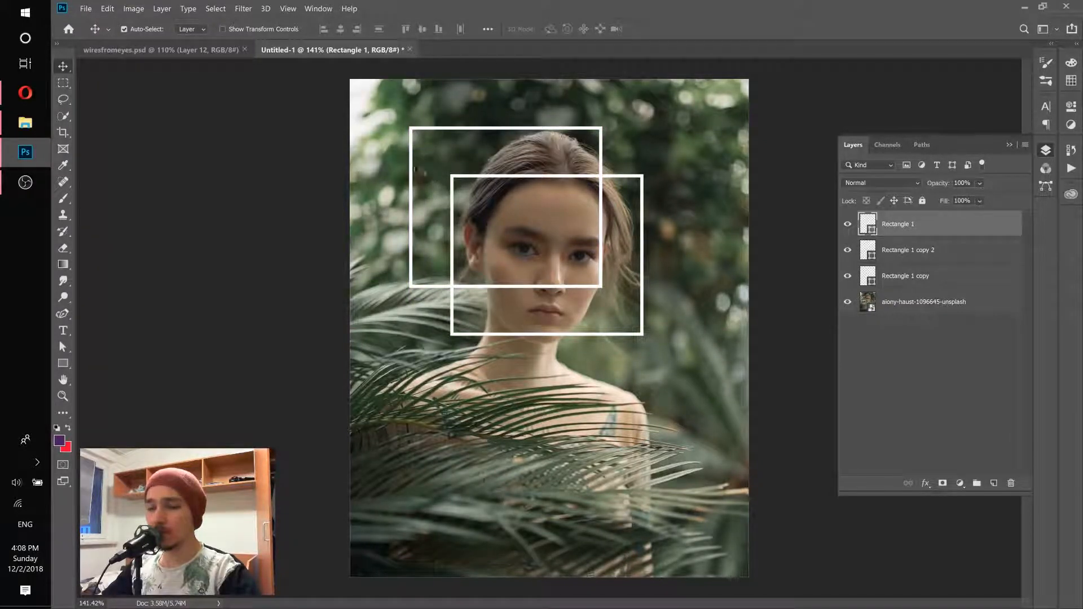
left_click(107, 8)
left_click(175, 262)
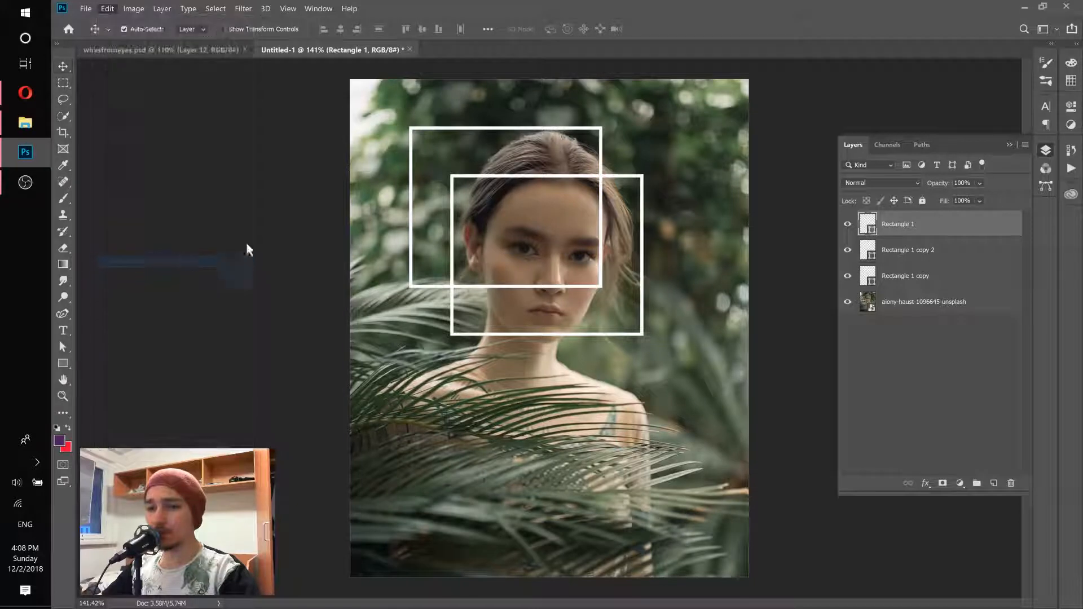
right_click(477, 131)
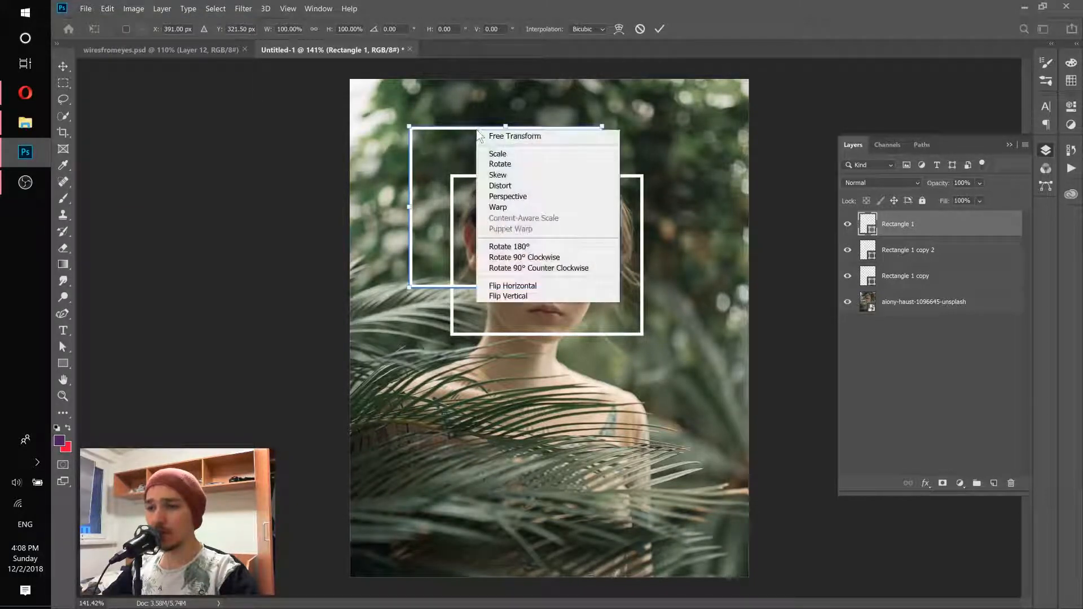
right_click(443, 151)
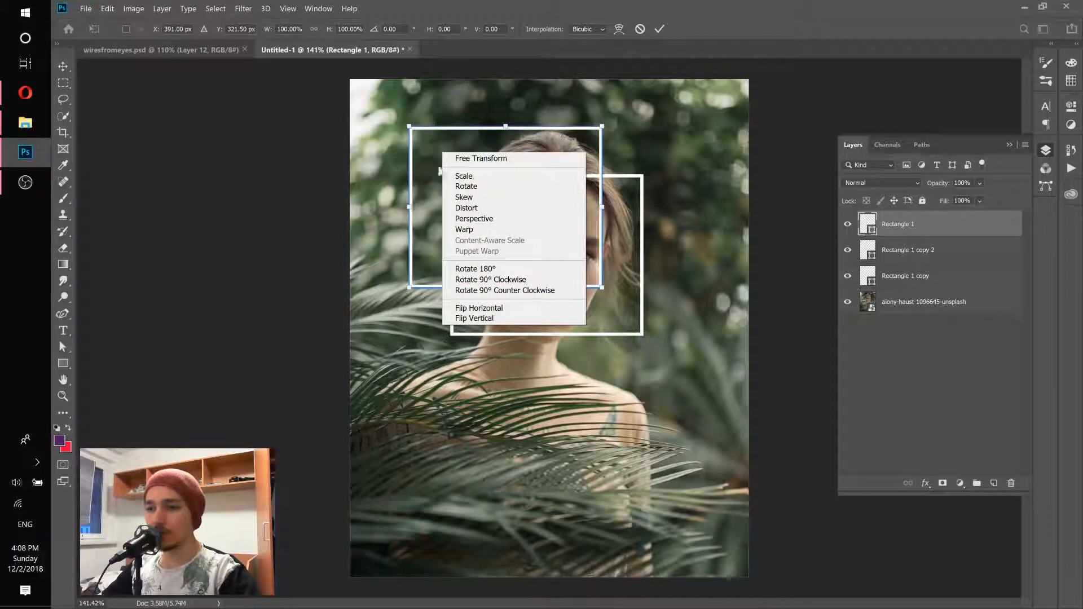
left_click(561, 218)
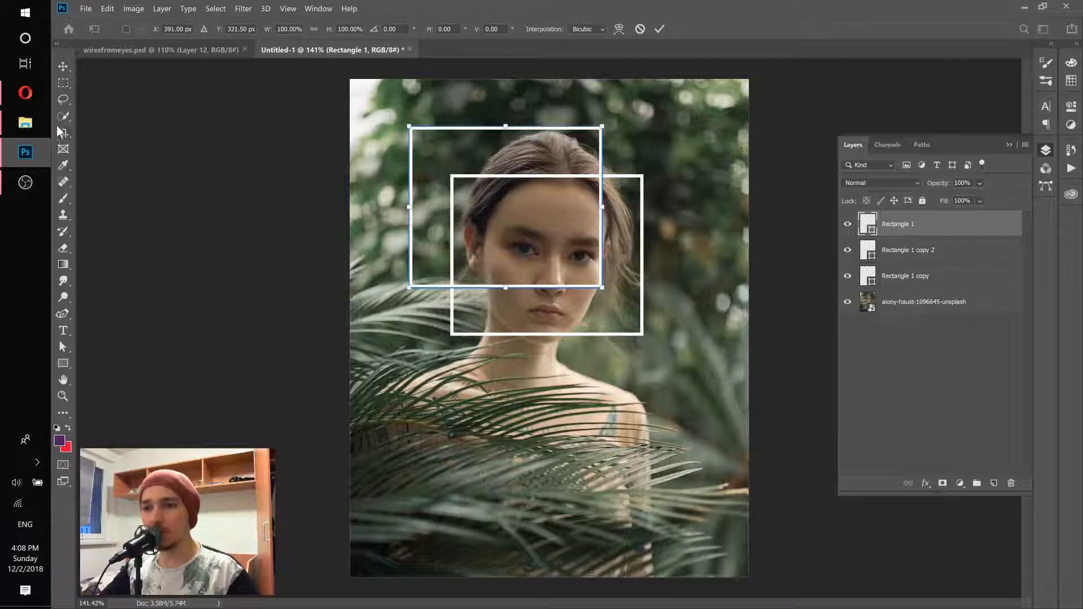
Step: Switch to the browser, open the Instagram artwork with a white box around the head to examine its geometry, and return to Photoshop
left_click(25, 93)
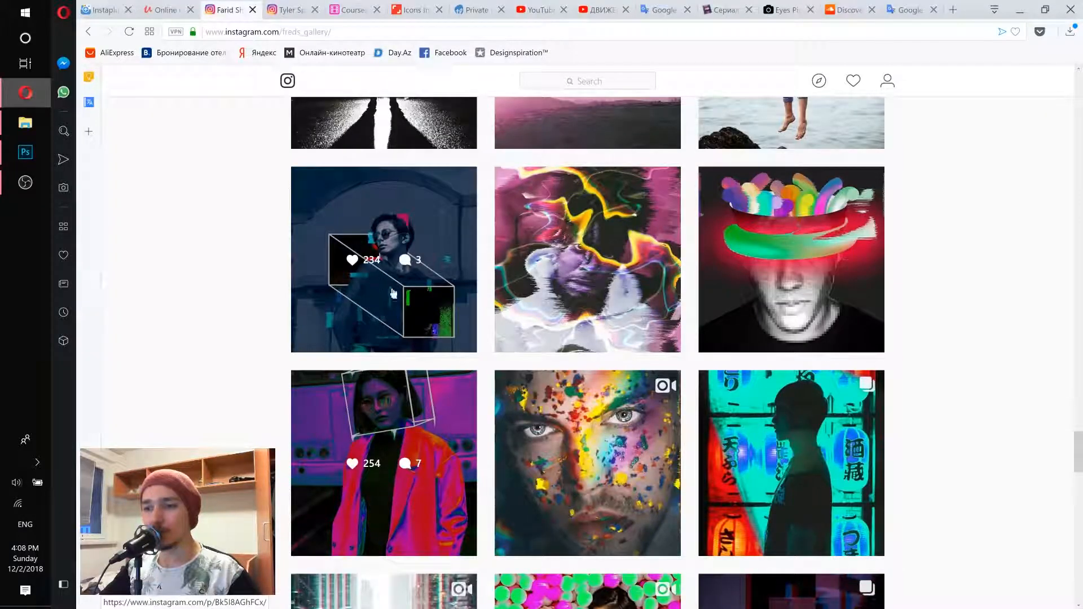
scroll(392, 295, "up", 1)
scroll(401, 327, "down", 2)
scroll(407, 346, "up", 3)
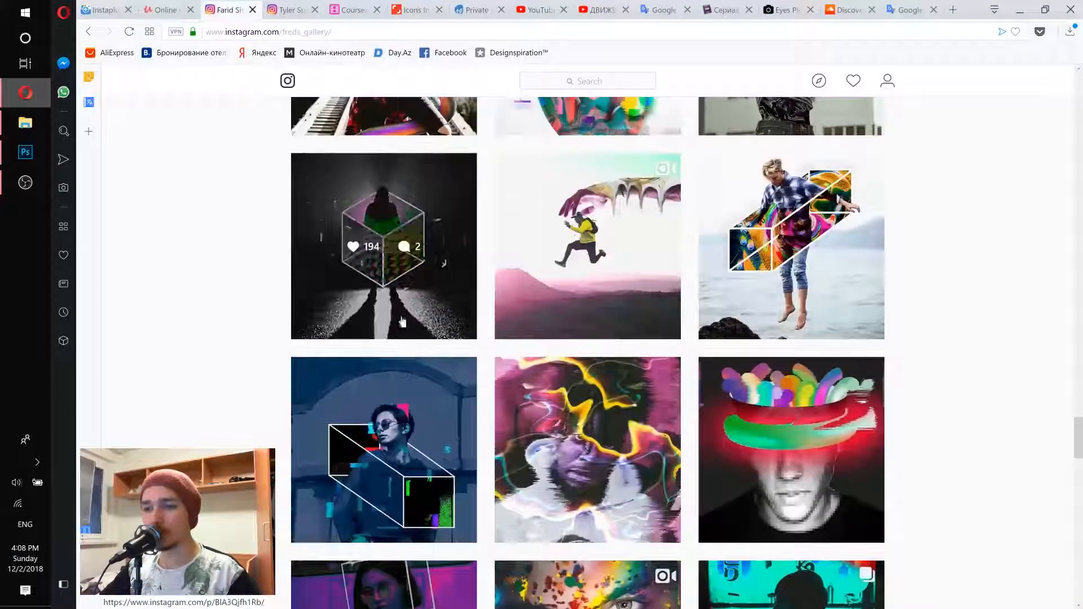
scroll(404, 353, "down", 4)
left_click(400, 360)
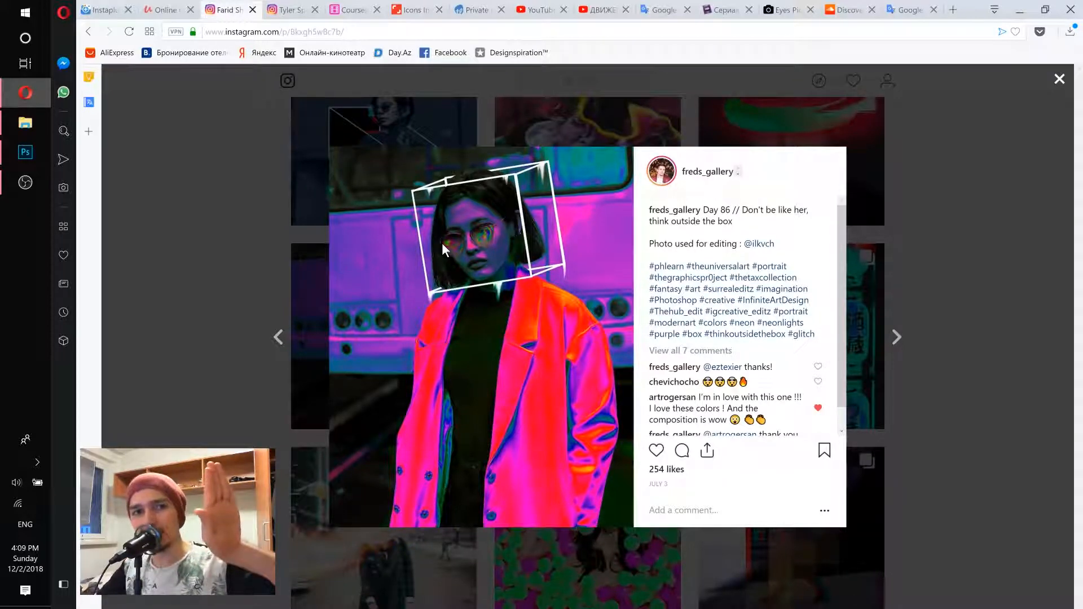
left_click(24, 151)
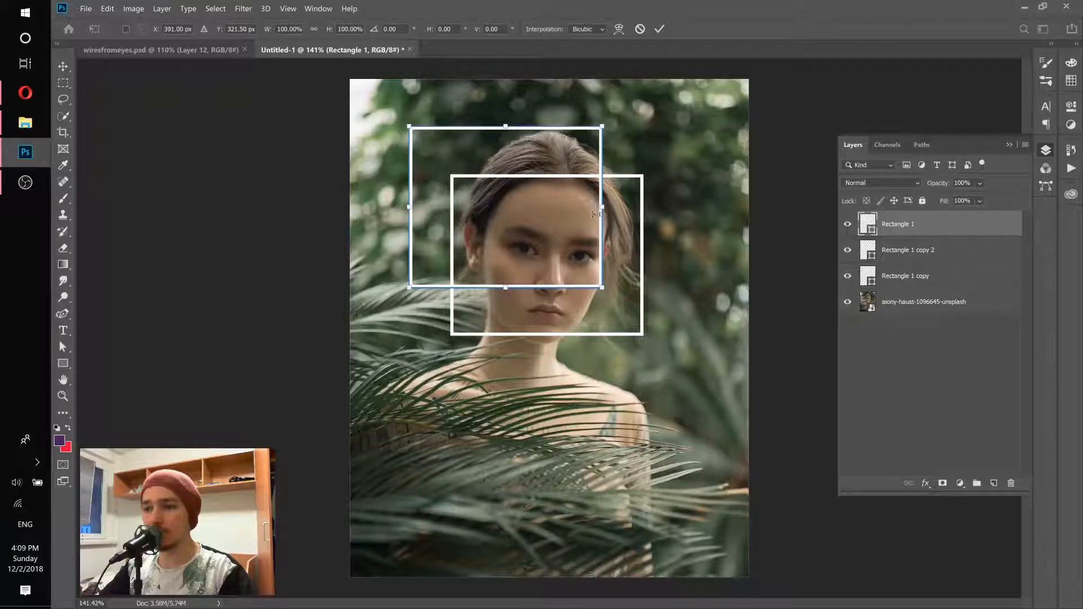
Step: Narrow Rectangle 1 to about 22.6% width, skew it vertically to about 48.3° as the box's left side face, and apply the transform
left_click_drag(603, 211, 603, 263)
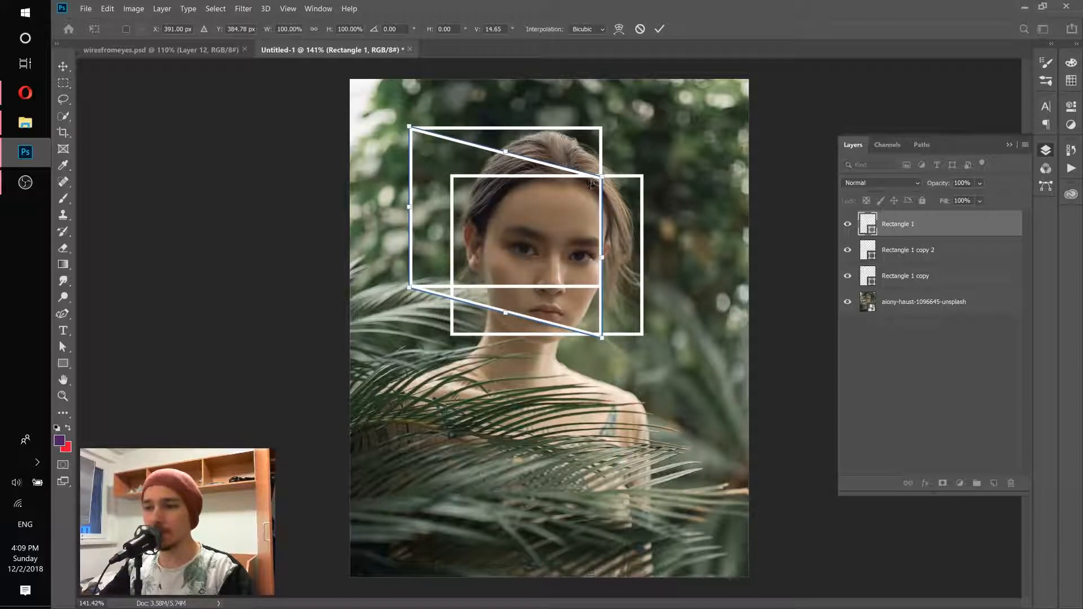
right_click(602, 202)
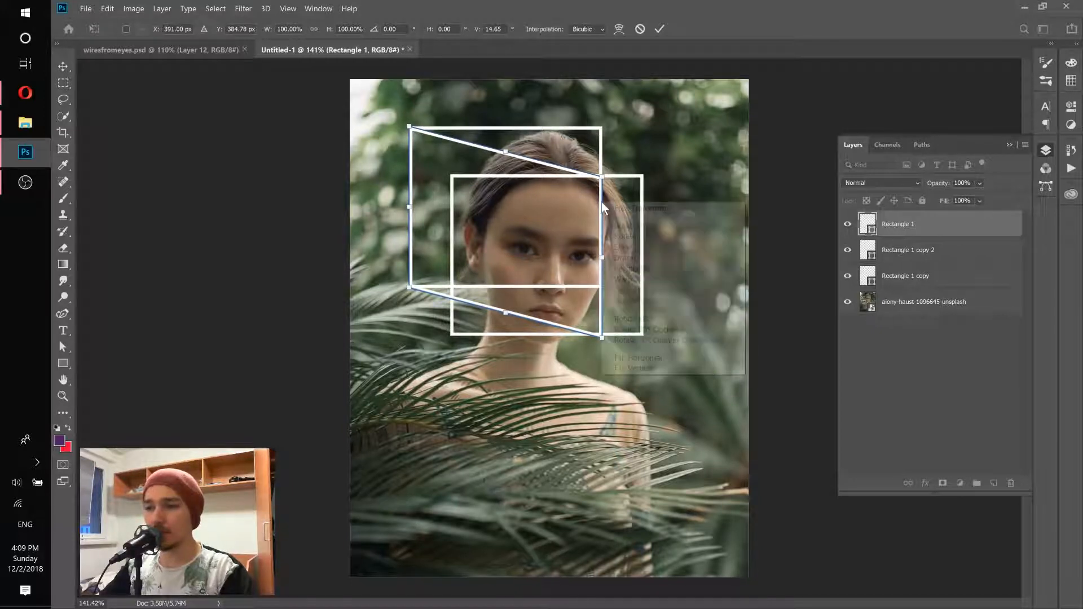
left_click(617, 227)
left_click_drag(604, 260, 453, 255)
right_click(452, 203)
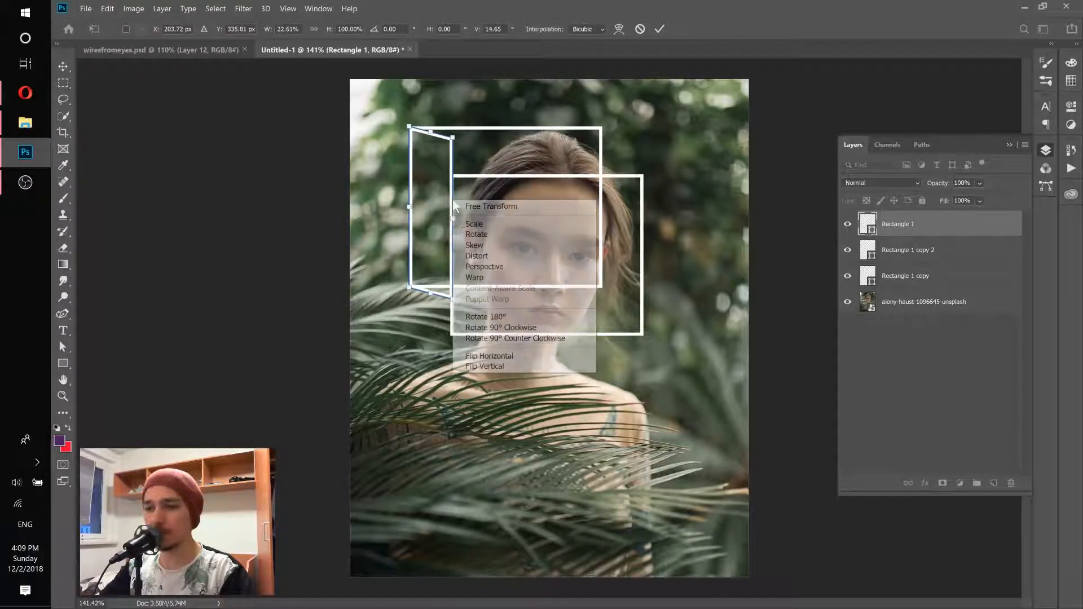
left_click(474, 267)
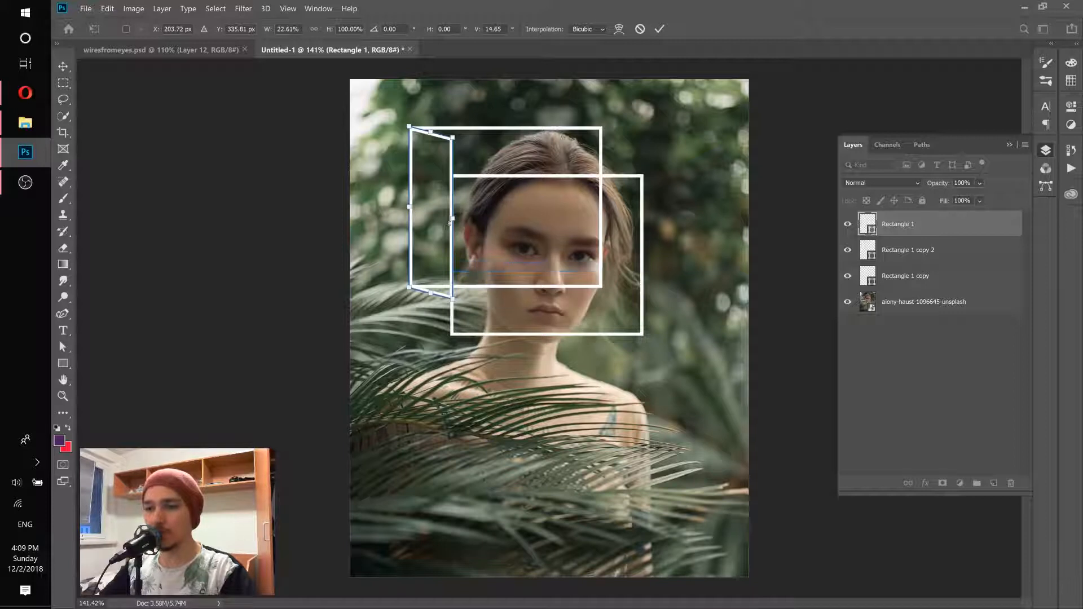
left_click_drag(452, 218, 445, 260)
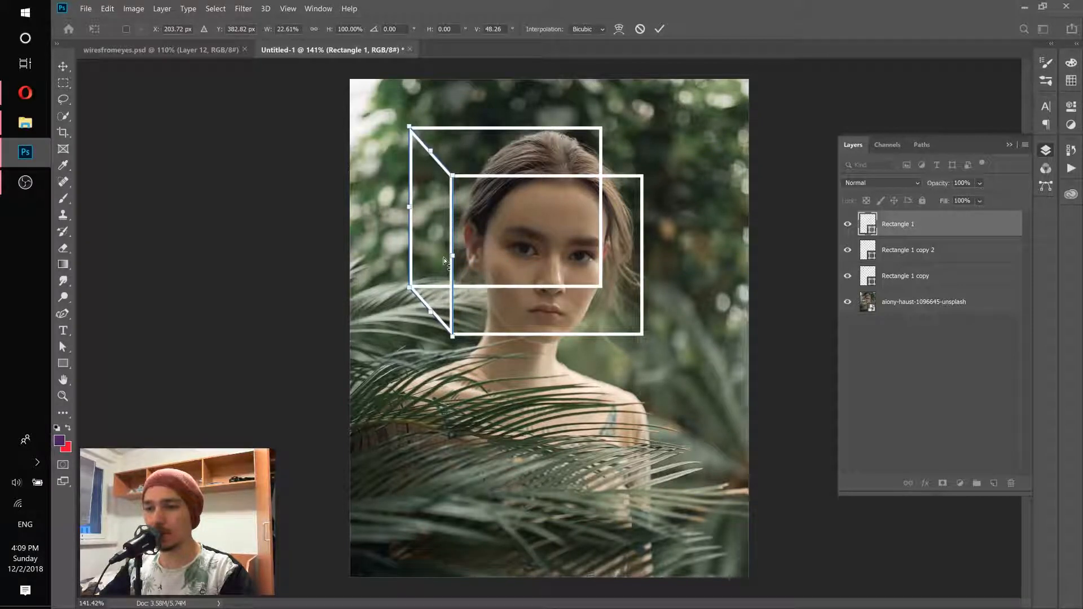
left_click(657, 29)
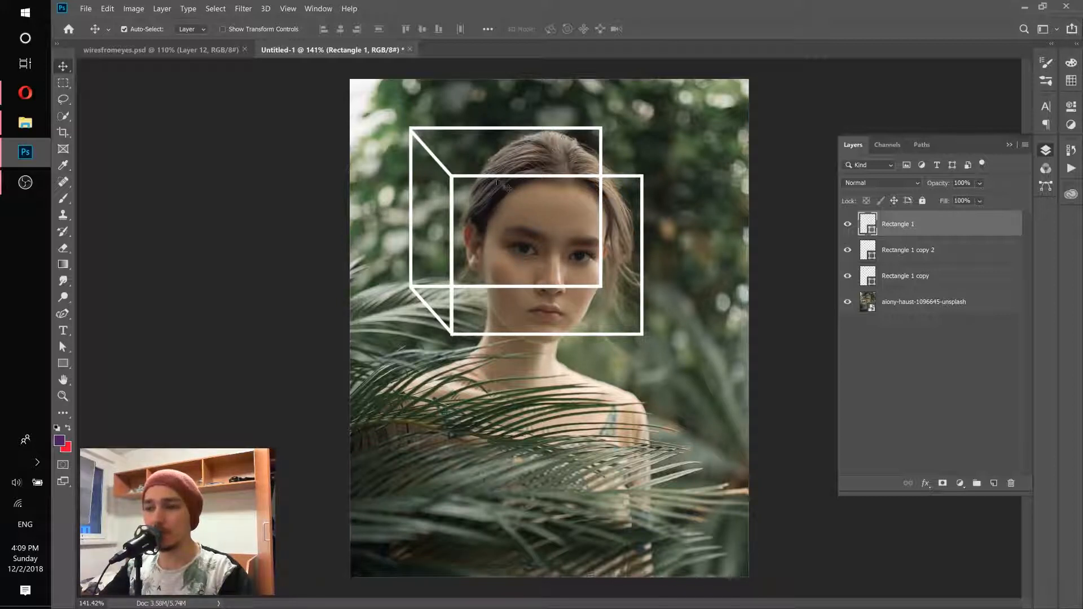
Step: Duplicate the skewed side rectangle across to the box's right side, aligning its corners with the front and back rectangles
scroll(506, 186, "up", 2)
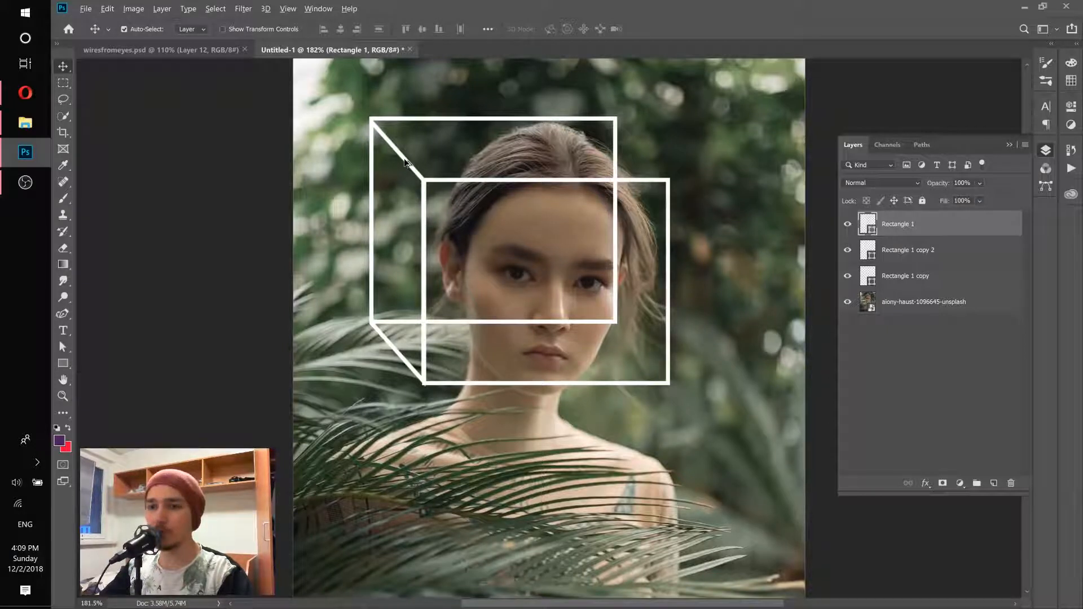
left_click_drag(404, 162, 753, 155)
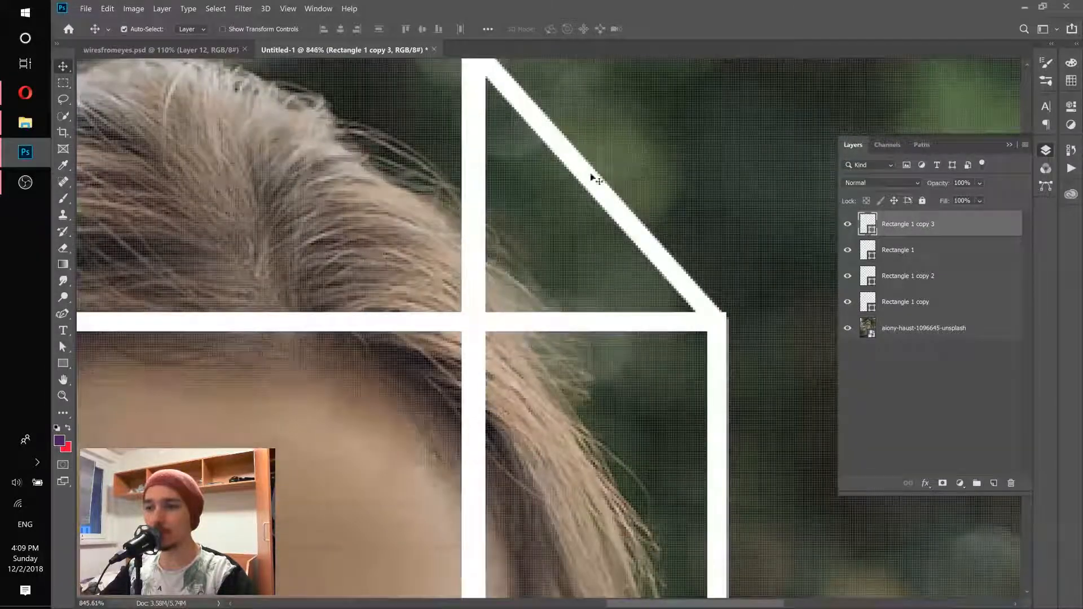
left_click_drag(546, 192, 568, 250)
left_click_drag(571, 255, 526, 267)
key("ctrl+1")
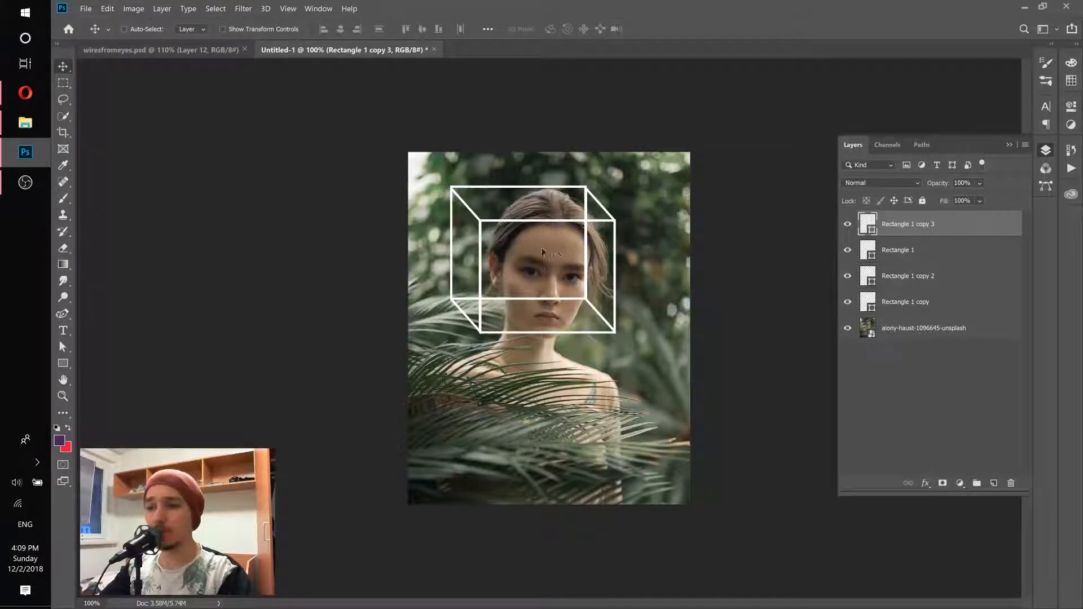
key("ctrl+0")
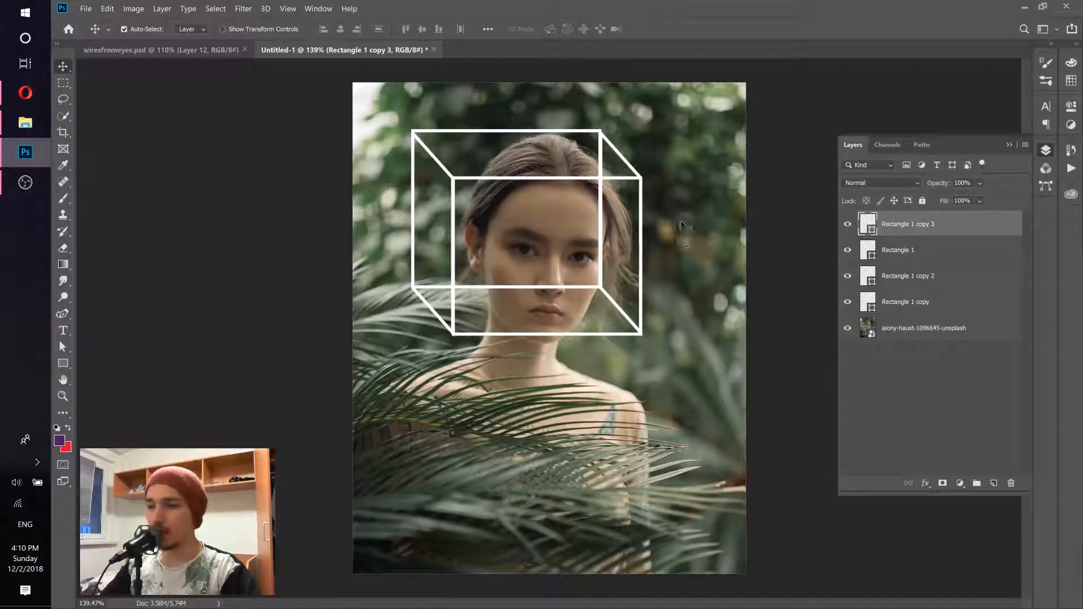
Step: Group the four rectangle layers, from Rectangle 1 copy up to Rectangle 1 copy 3
left_click(980, 310)
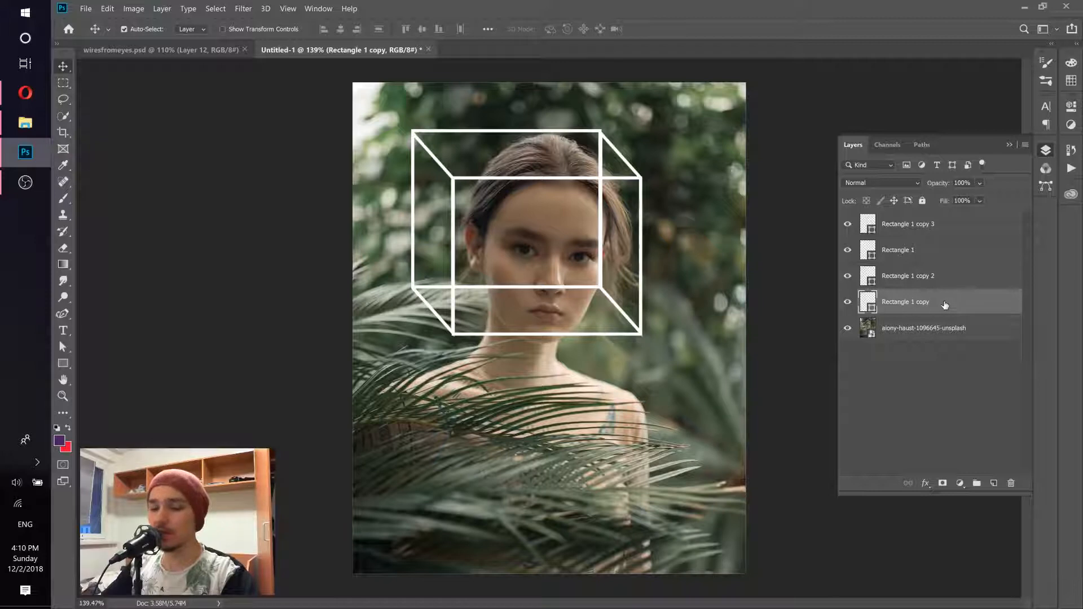
left_click(983, 237, "shift")
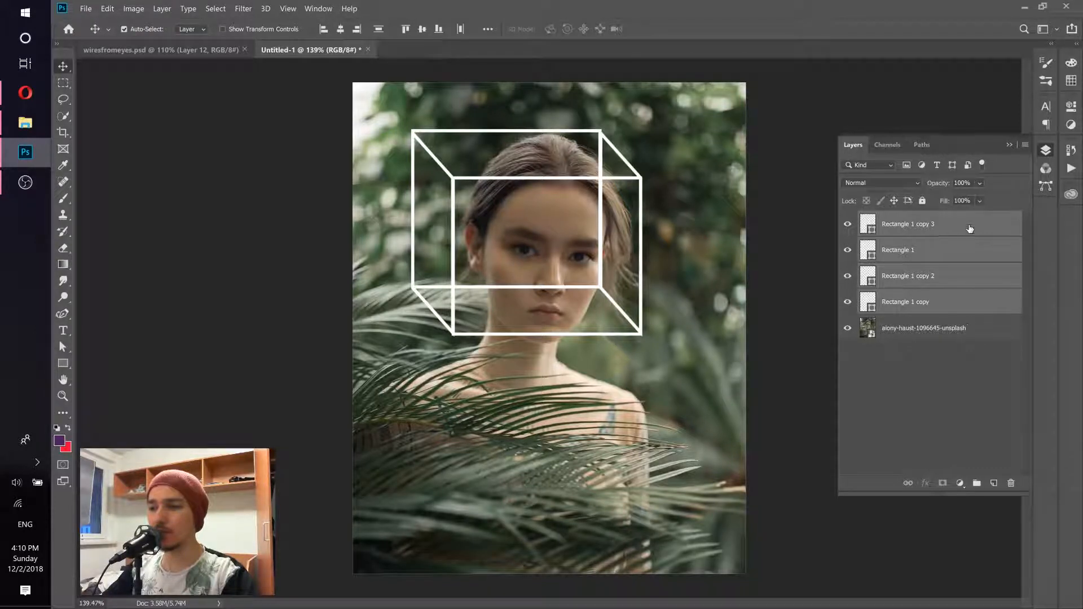
left_click(961, 306)
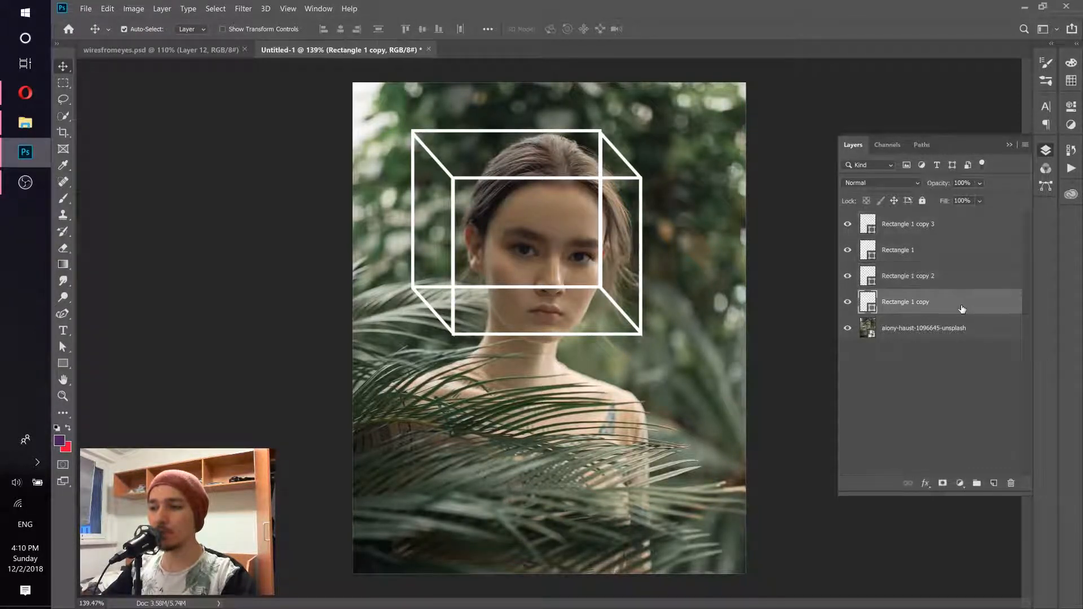
left_click(967, 228, "shift")
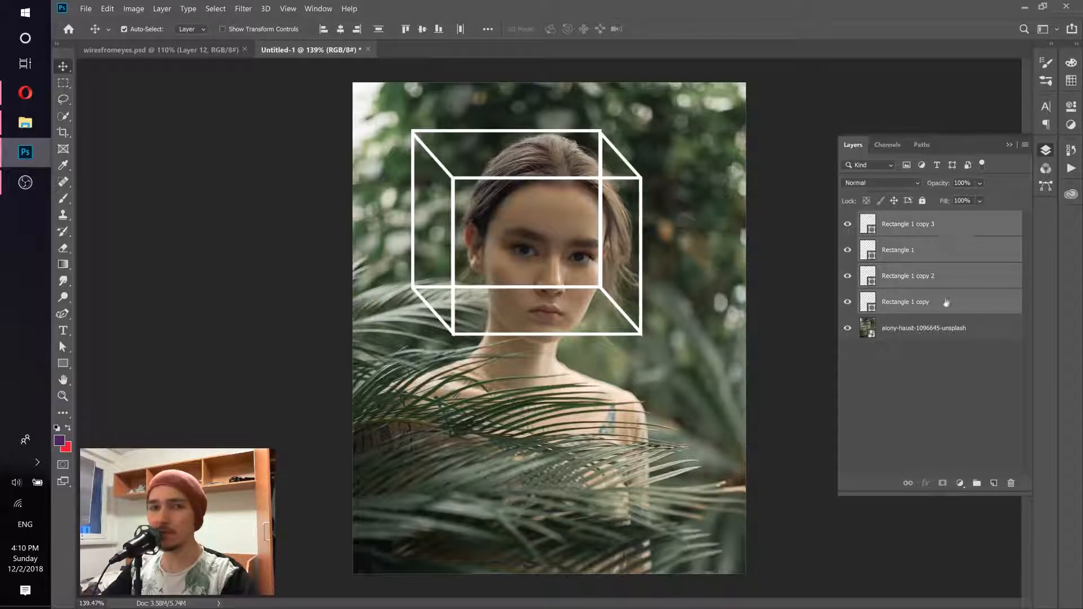
right_click(967, 225)
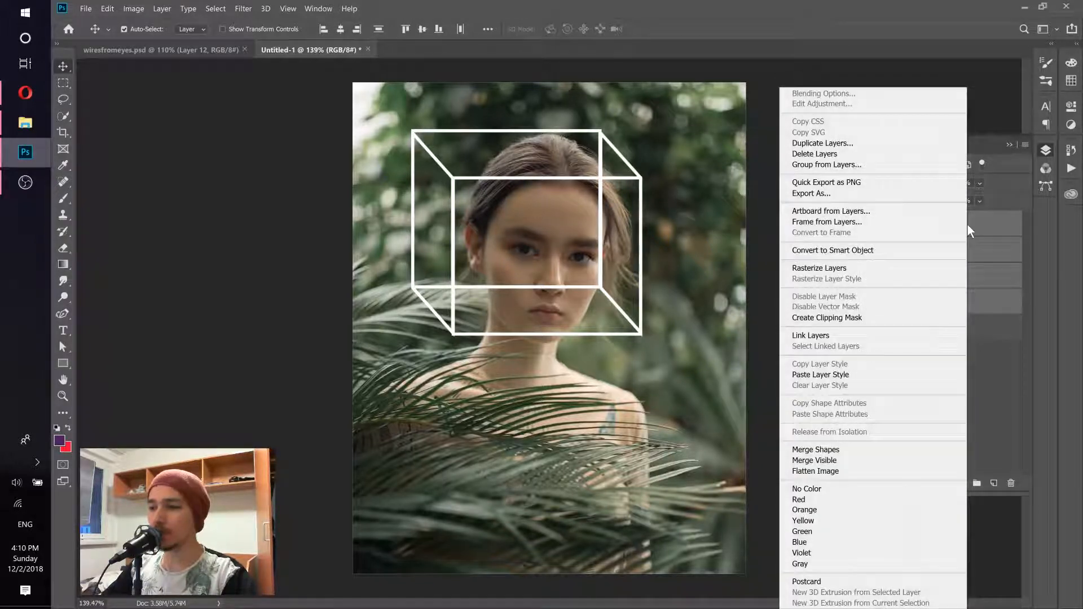
left_click(977, 225)
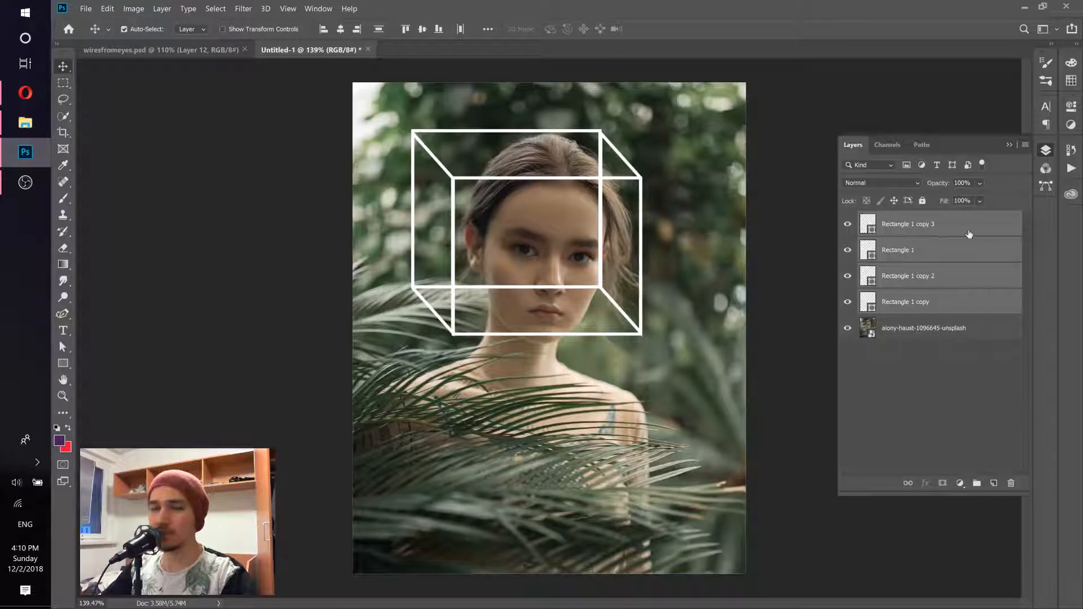
left_click(977, 484)
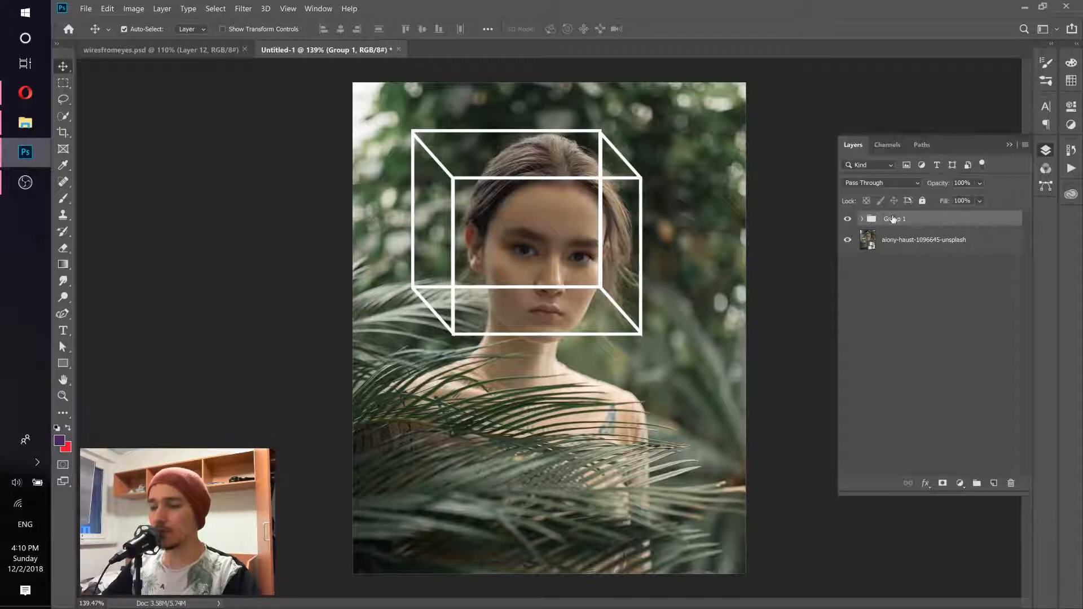
Step: Check the rectangle layers inside the new group, collapse it and rename the group "box"
left_click(862, 220)
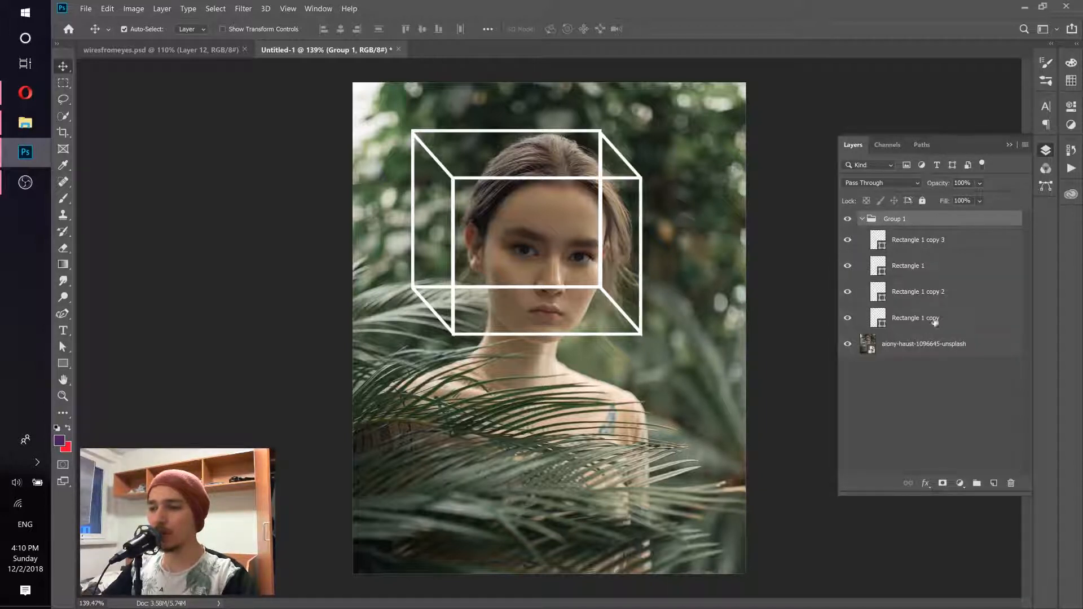
left_click(862, 220)
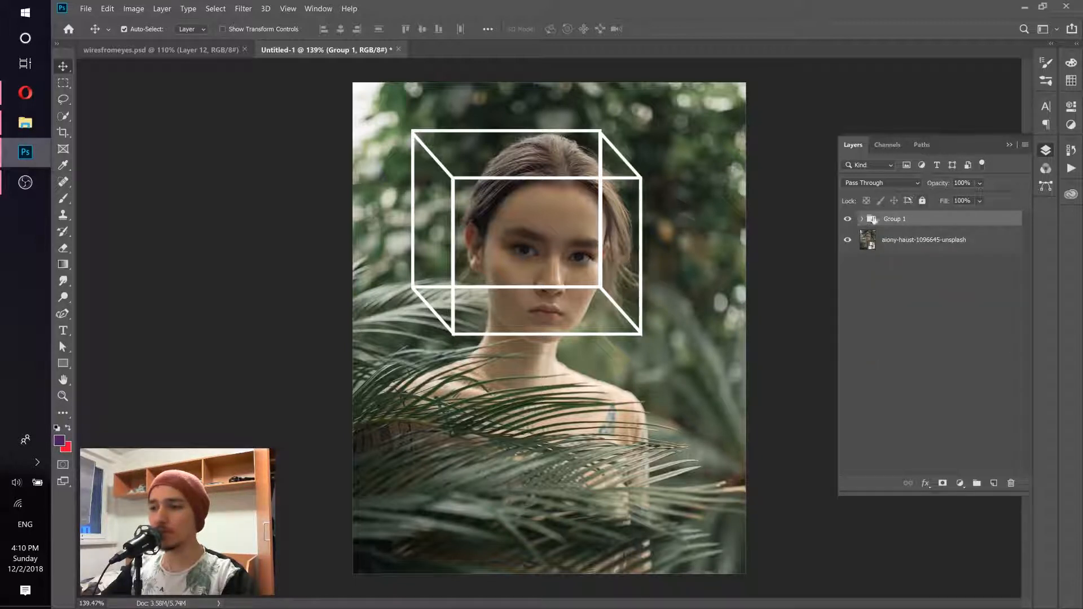
double_click(892, 220)
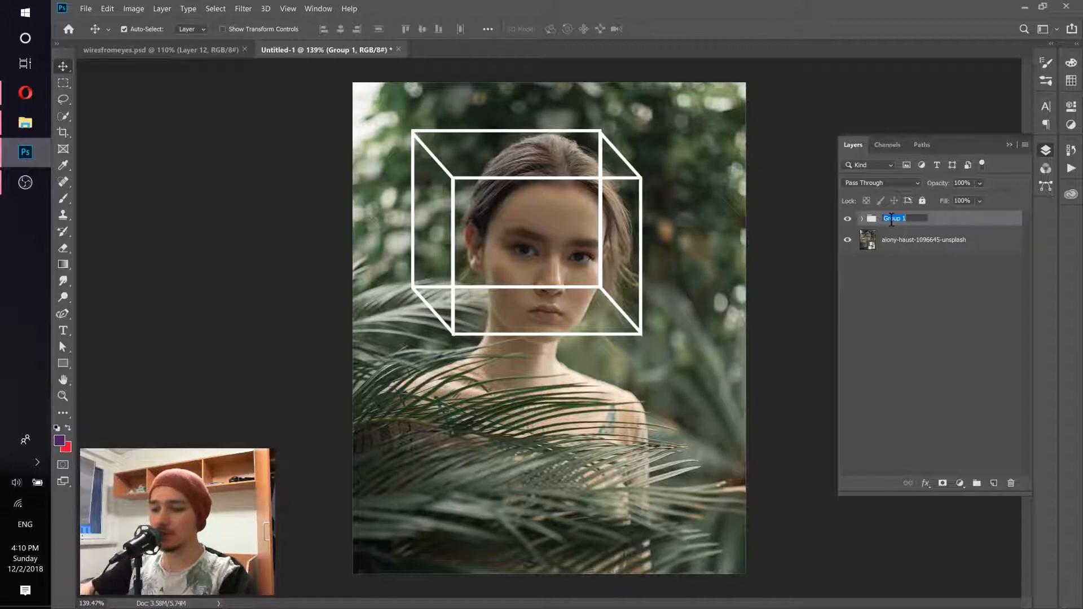
type("box")
key("Return")
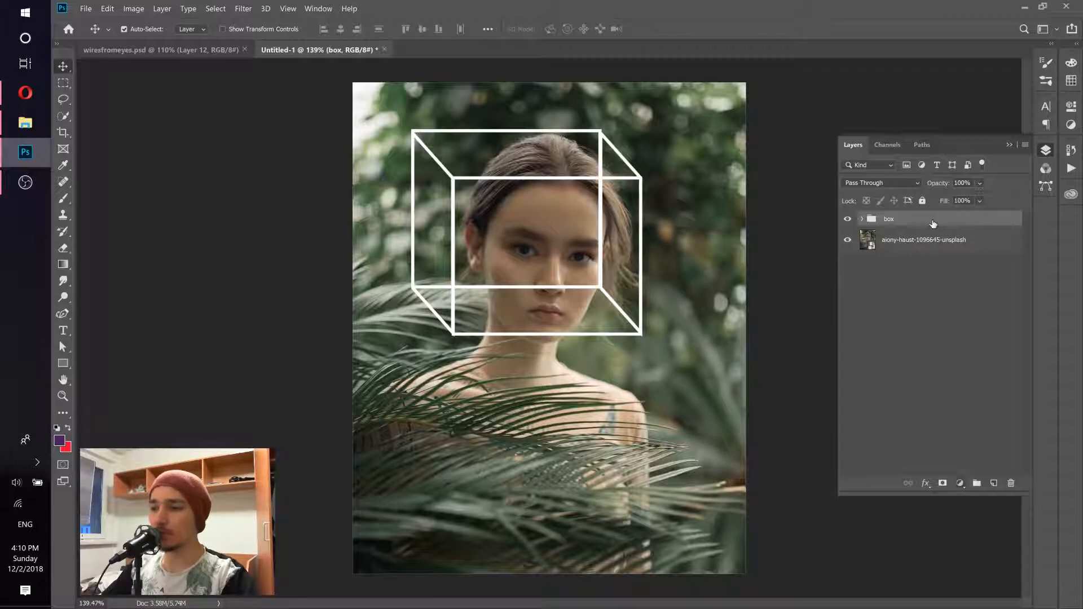
Step: Add a layer mask to the box group and choose the Brush tool with black (000000) as foreground color
left_click(942, 483)
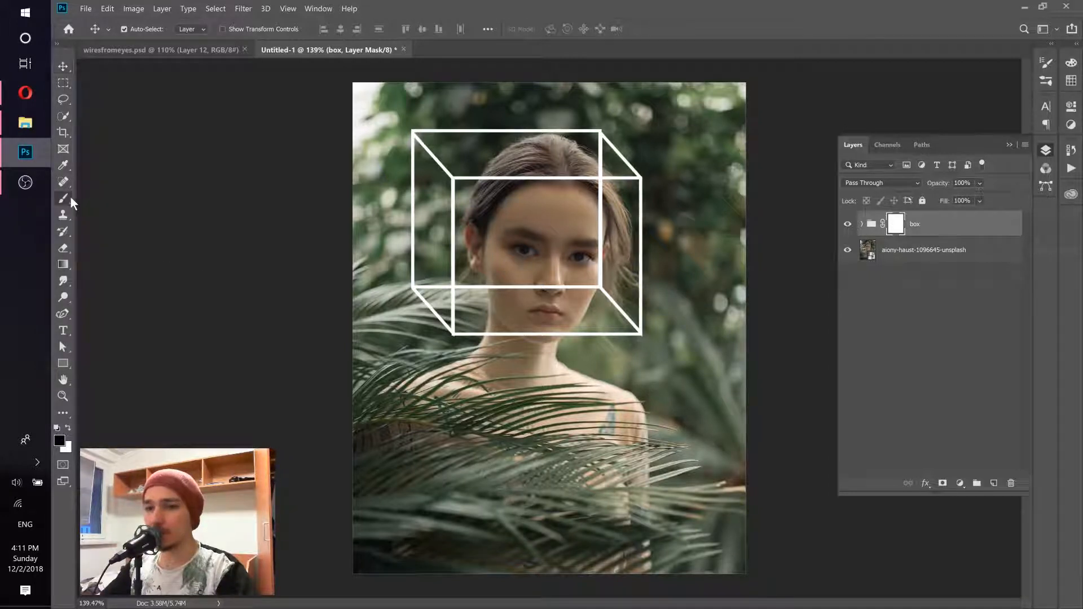
left_click_drag(67, 198, 98, 199)
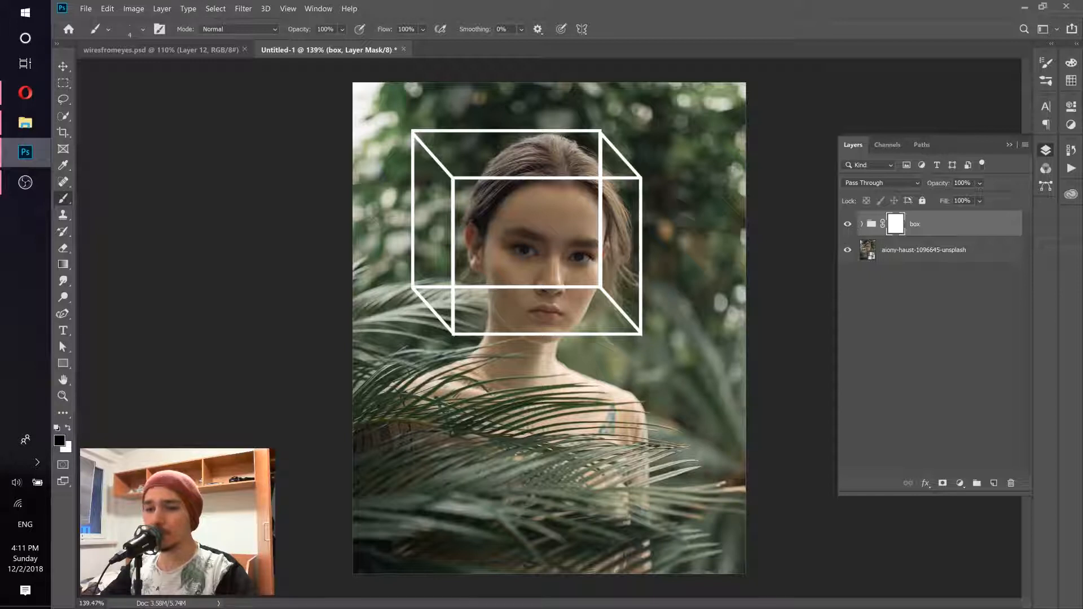
left_click(62, 442)
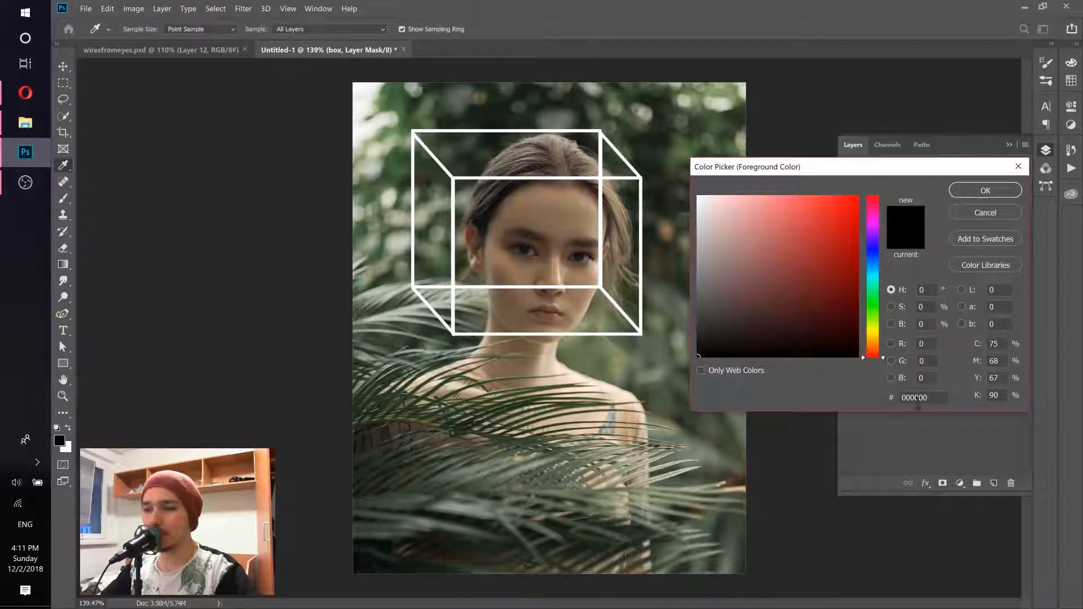
double_click(936, 398)
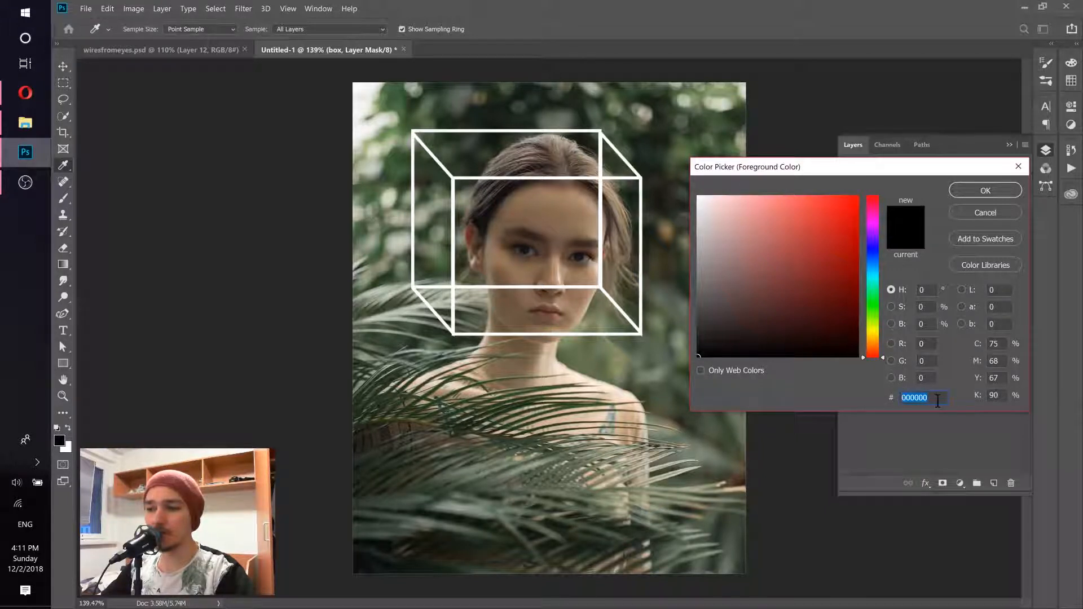
left_click(938, 400)
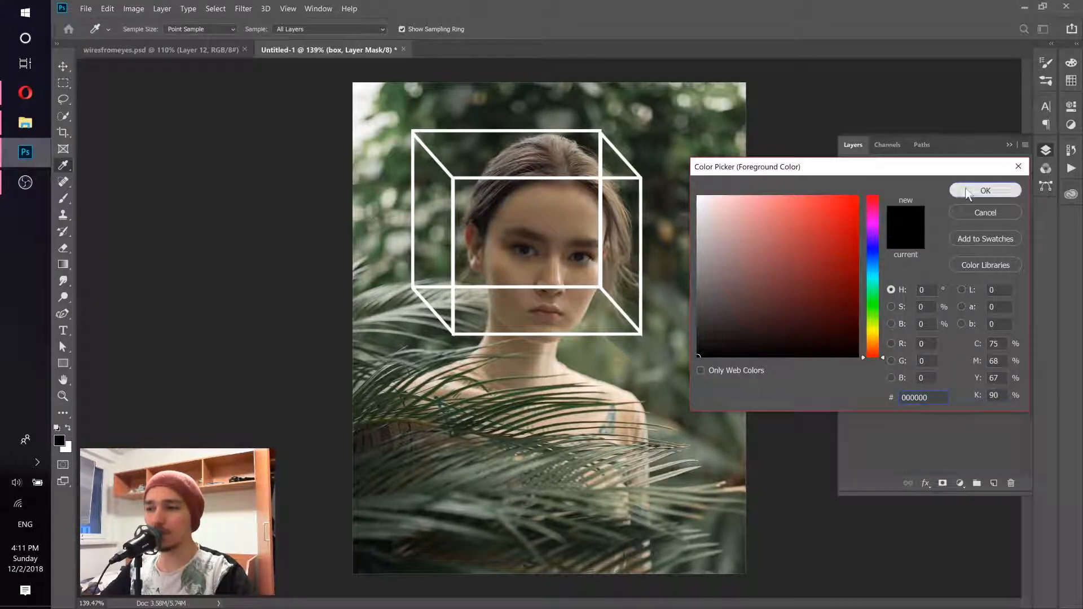
left_click(986, 190)
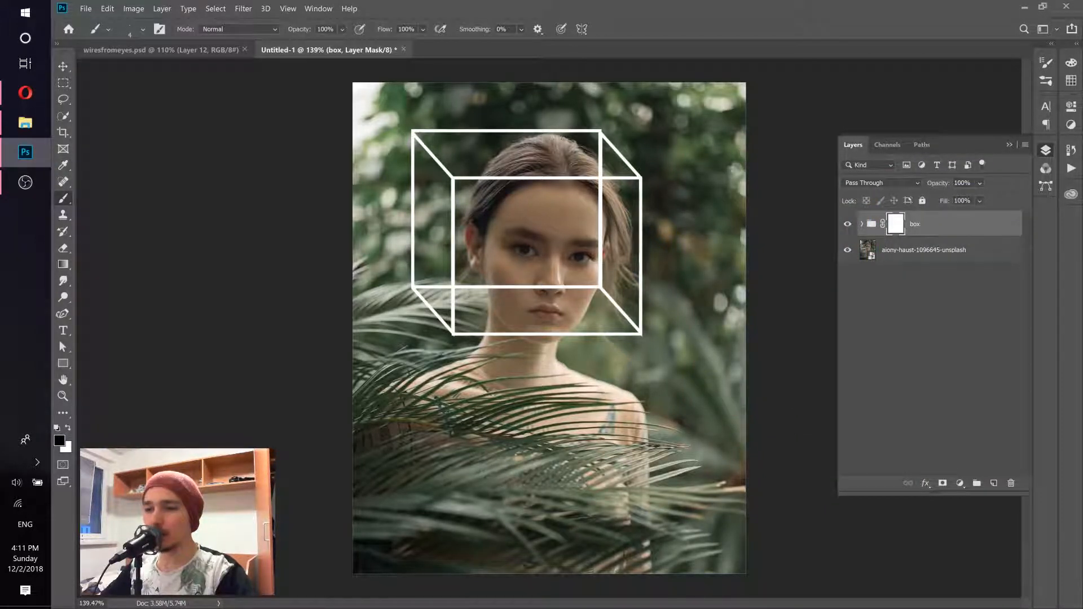
Step: Set the brush size to 44 px and its hardness to 100%
scroll(516, 201, "up", 3)
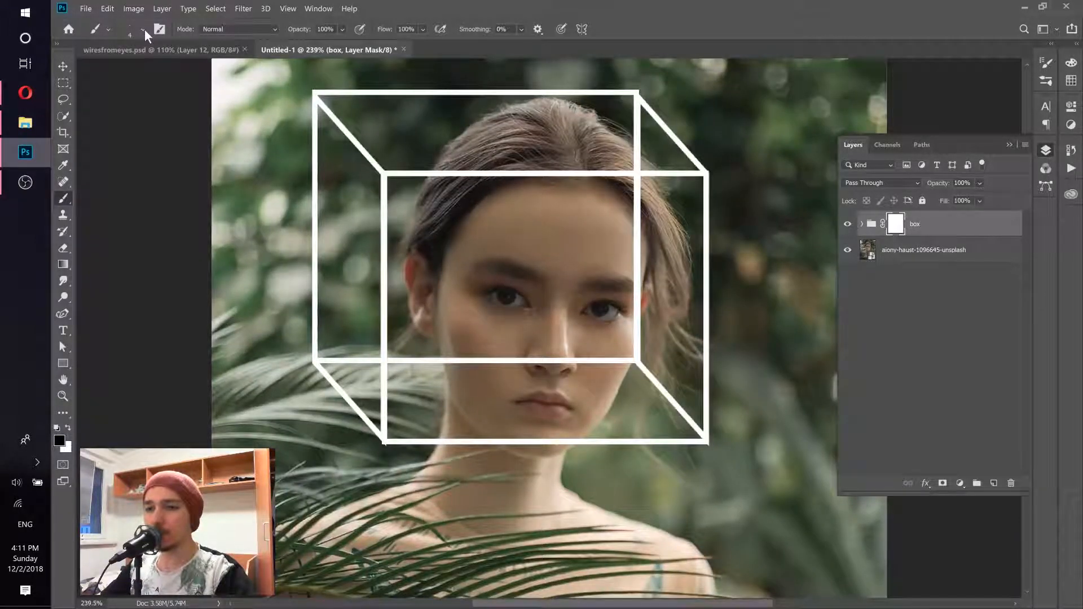
left_click(144, 29)
left_click_drag(123, 69, 228, 99)
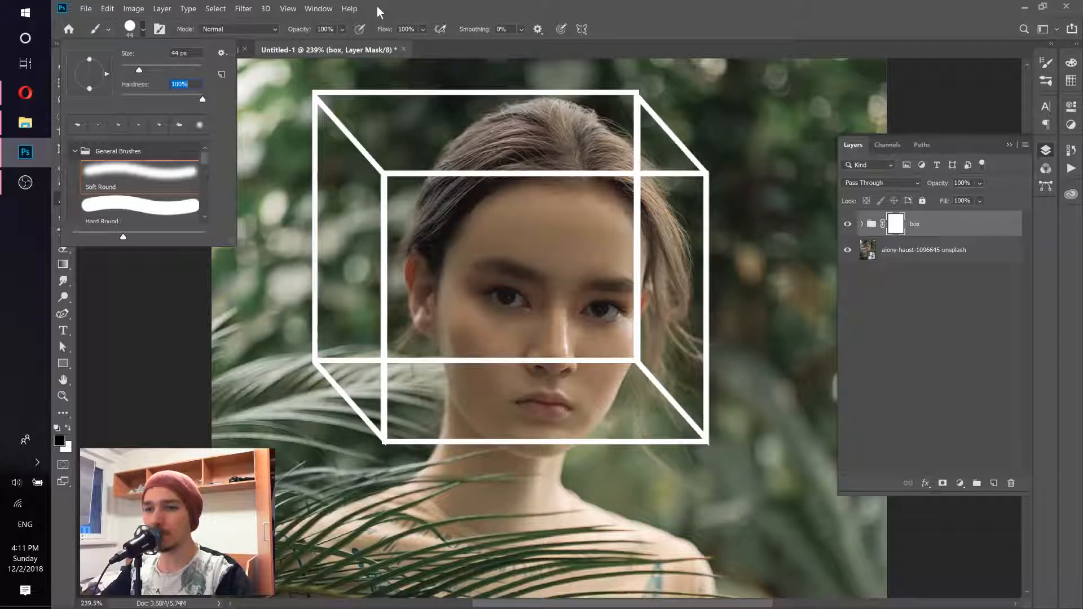
key("Return")
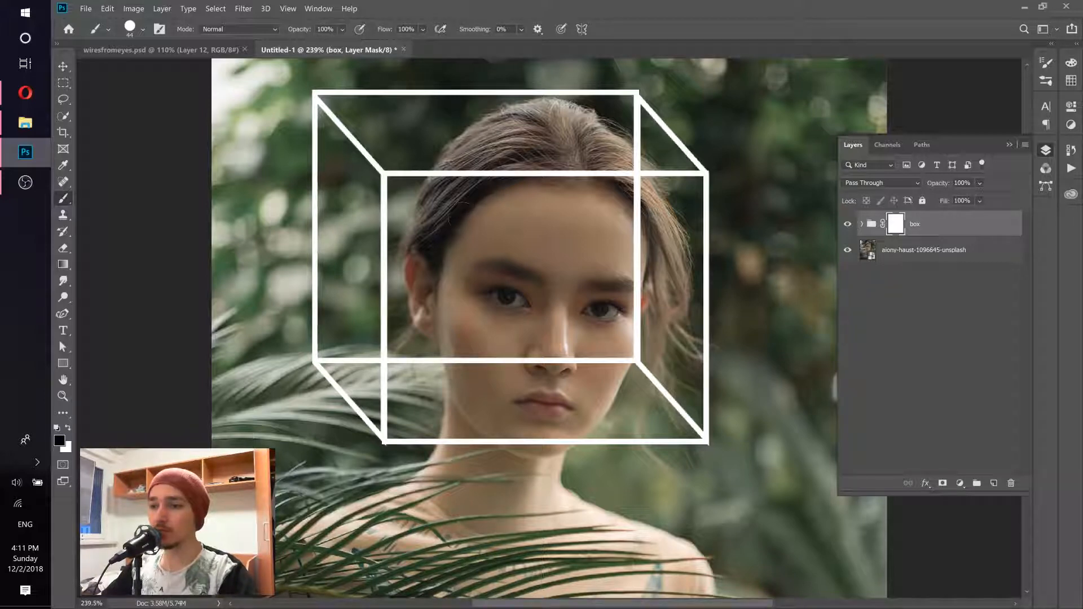
Step: Paint black on the box group's layer mask to hide the back rectangle's bottom edge where it crosses the woman's face
scroll(623, 239, "up", 5)
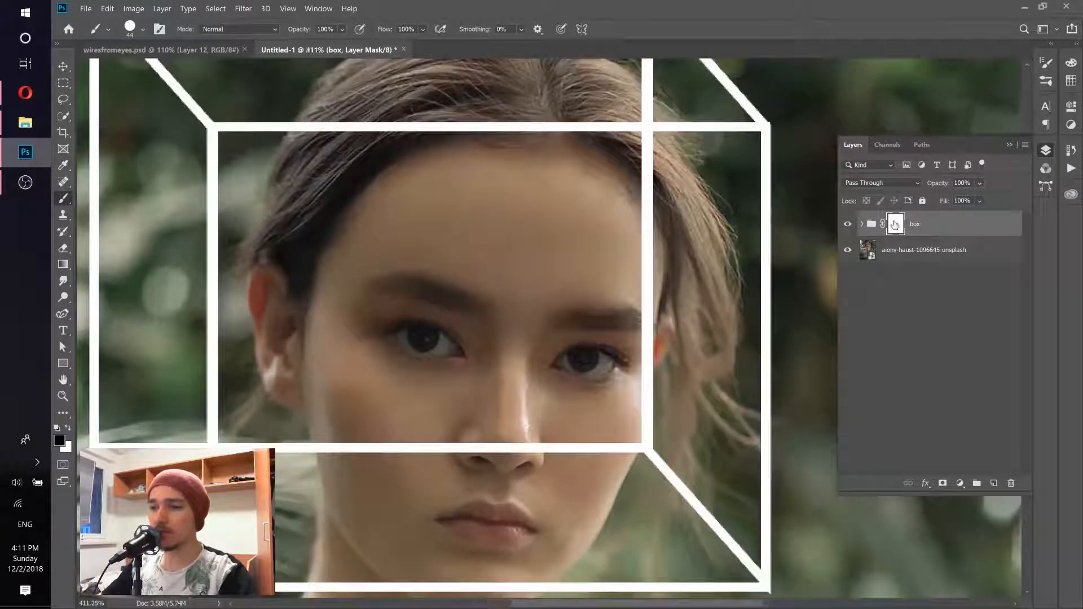
left_click(871, 225)
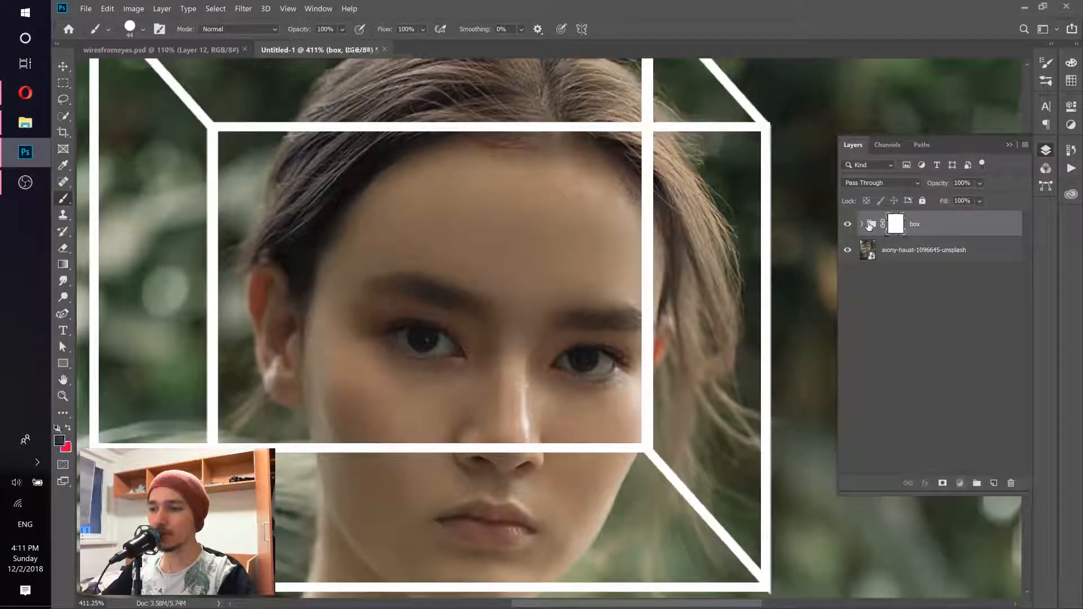
left_click(896, 225)
left_click_drag(590, 312, 468, 316)
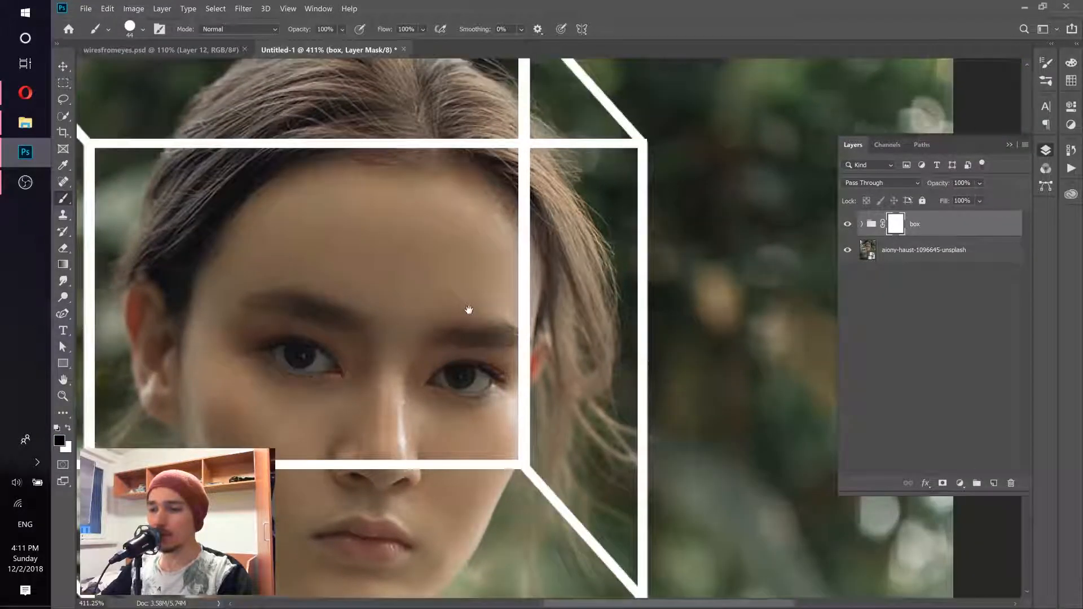
left_click_drag(455, 464, 285, 465)
left_click_drag(359, 413, 525, 347)
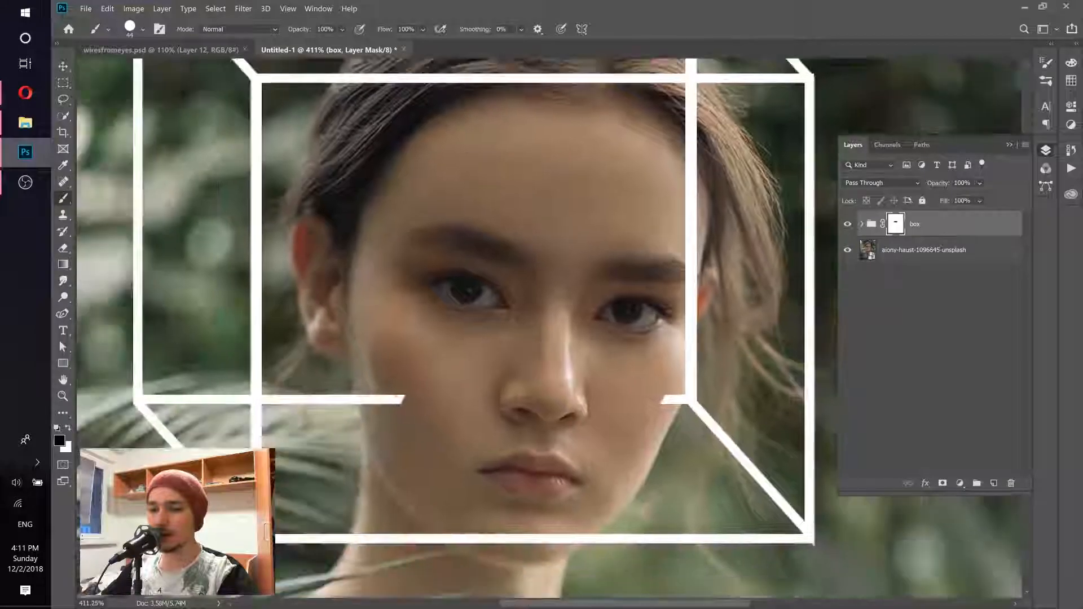
left_click_drag(453, 399, 439, 400)
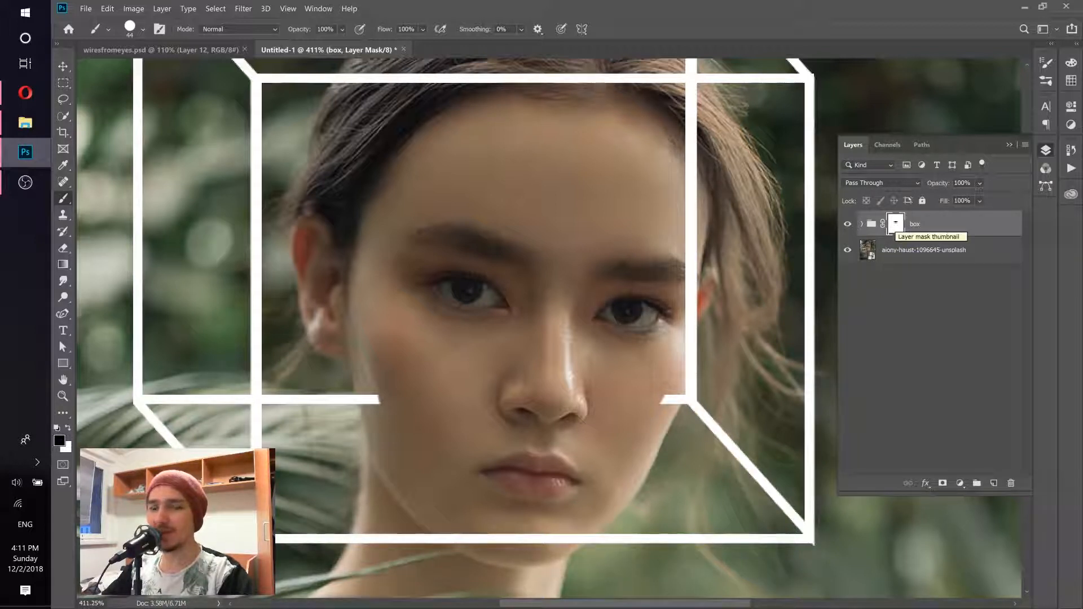
Step: Mask out the remaining stubs of the back rectangle's bottom edge up to both outlines of the face
left_click(415, 385)
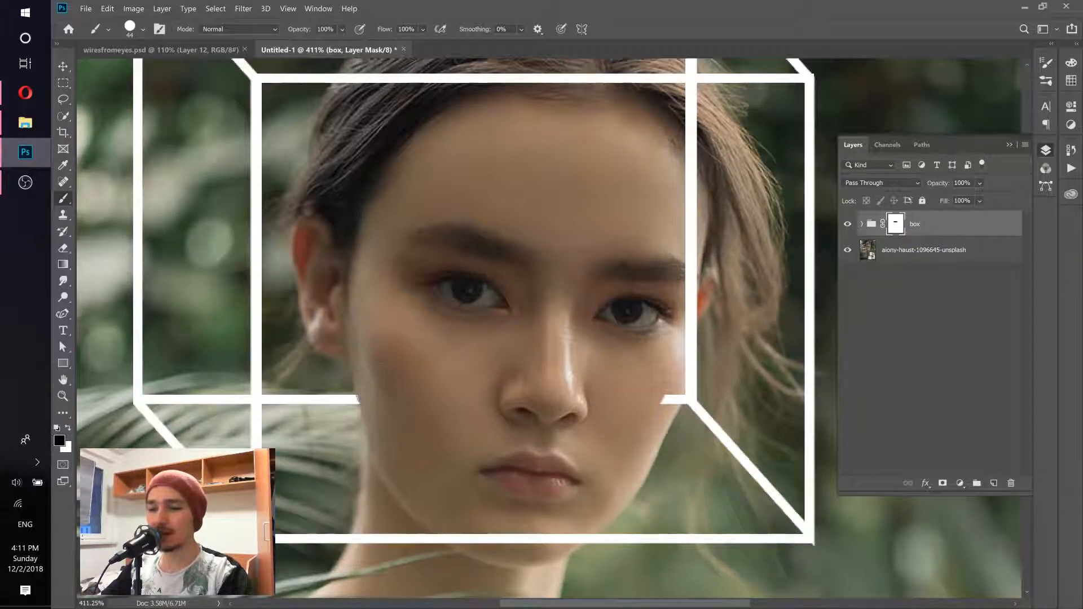
left_click_drag(558, 415, 397, 414)
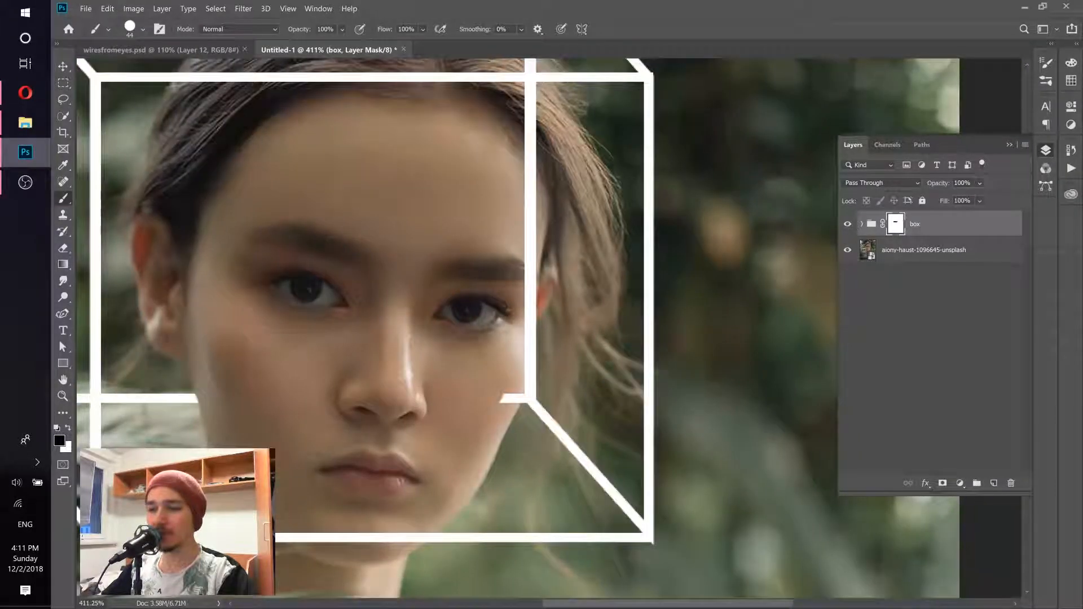
left_click(464, 383)
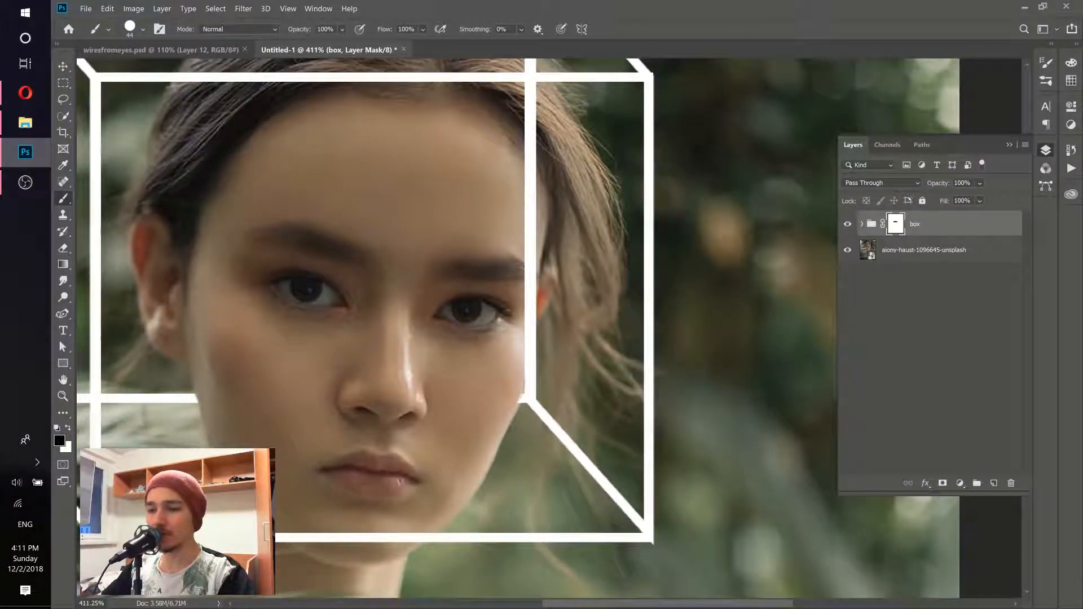
Step: Paint black on the box group's mask to hide the back rectangle's vertical edge where it crosses the forehead, cheek and hair
left_click_drag(482, 320, 458, 445)
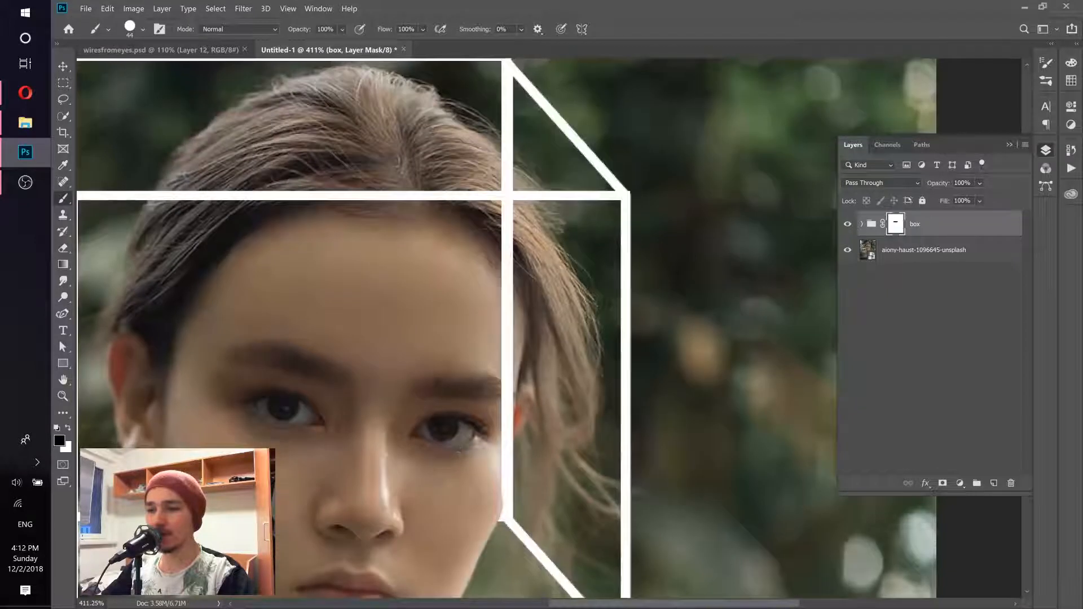
left_click_drag(506, 213, 499, 463)
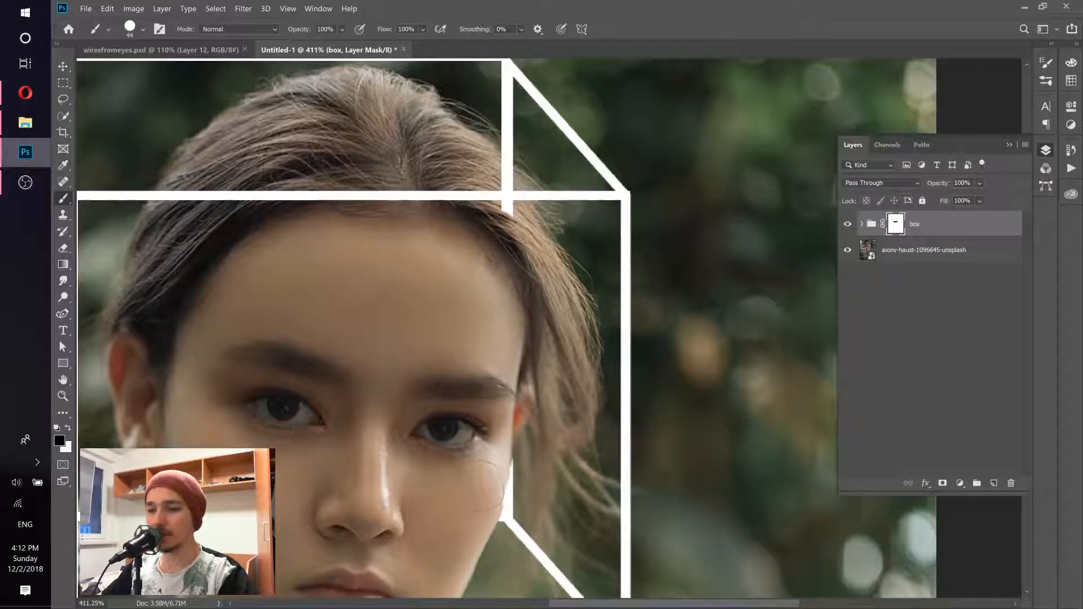
left_click_drag(456, 306, 443, 458)
mouse_move(472, 327)
left_mouse_down()
mouse_move(530, 329)
mouse_move(479, 337)
mouse_move(422, 324)
mouse_move(509, 340)
mouse_move(504, 304)
mouse_move(517, 347)
left_mouse_up()
scroll(505, 347, "up", 6)
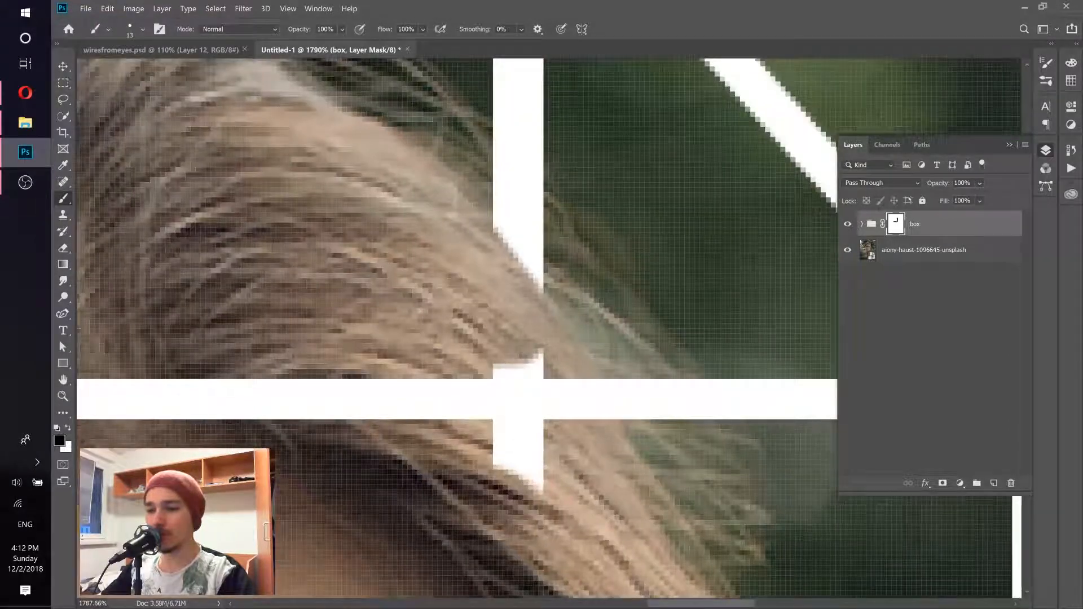
Step: With a smaller brush, mask out the leftover of the back vertical edge over the hair just above the front rectangle's top edge
right_click(361, 232)
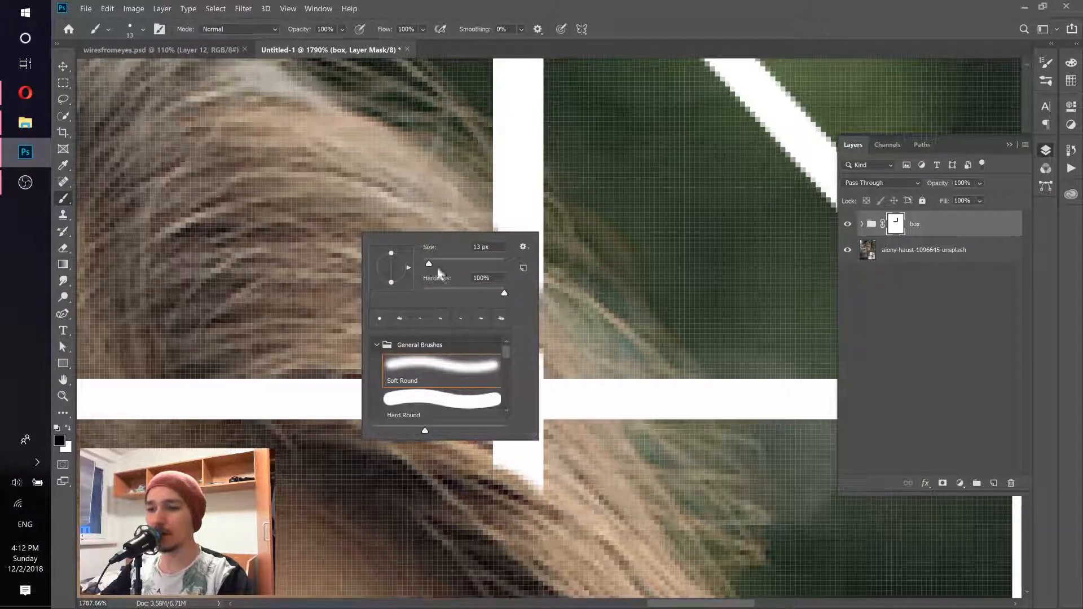
key("Escape")
left_click(141, 29)
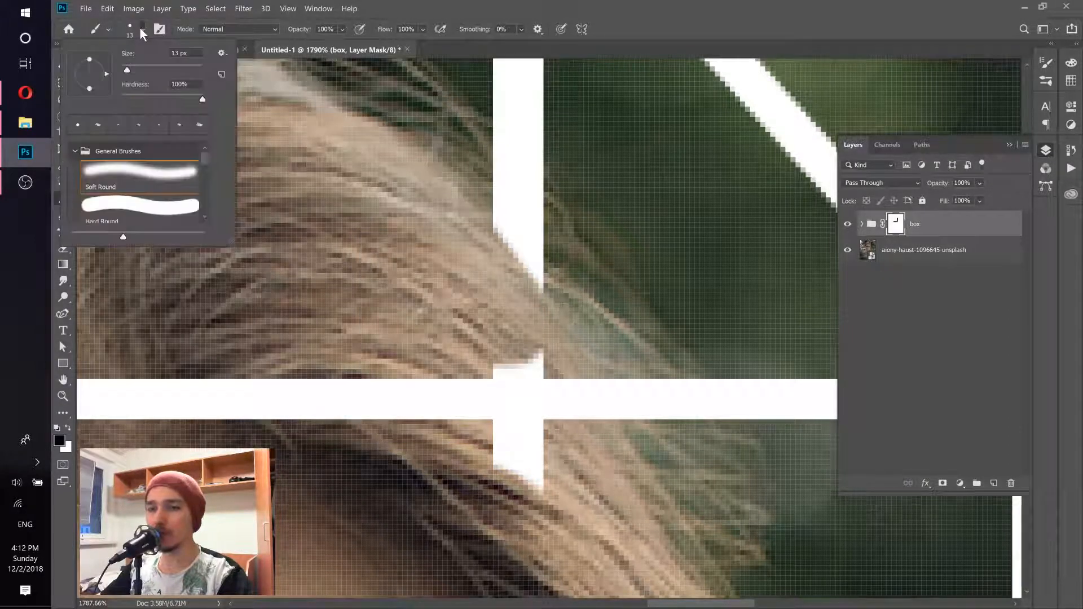
left_click(141, 29)
mouse_move(520, 330)
left_mouse_down()
mouse_move(528, 351)
mouse_move(509, 352)
left_mouse_up()
scroll(506, 361, "up", 4)
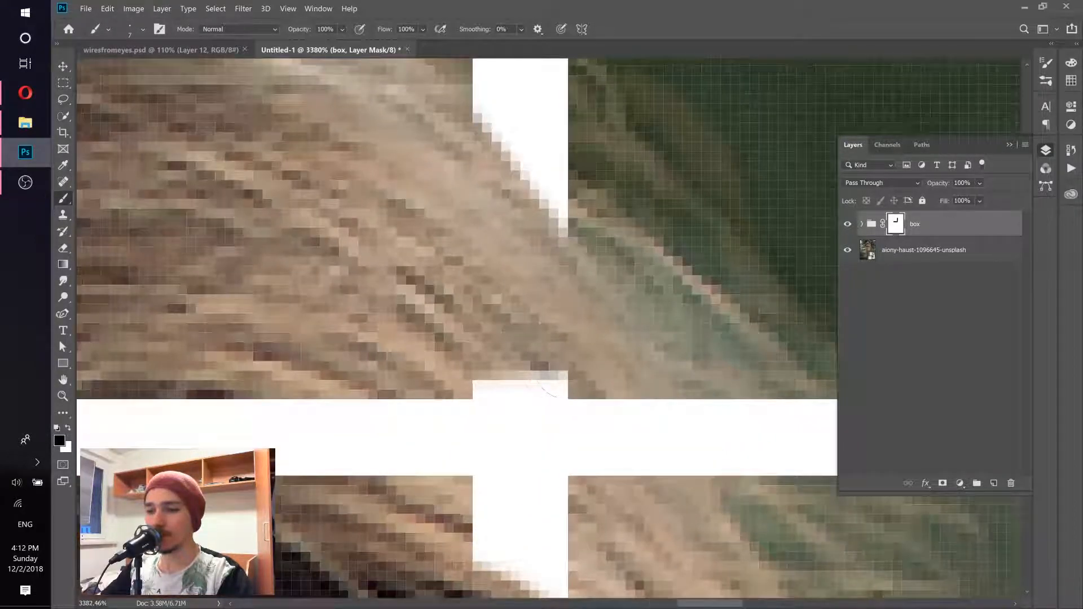
scroll(531, 354, "up", 3)
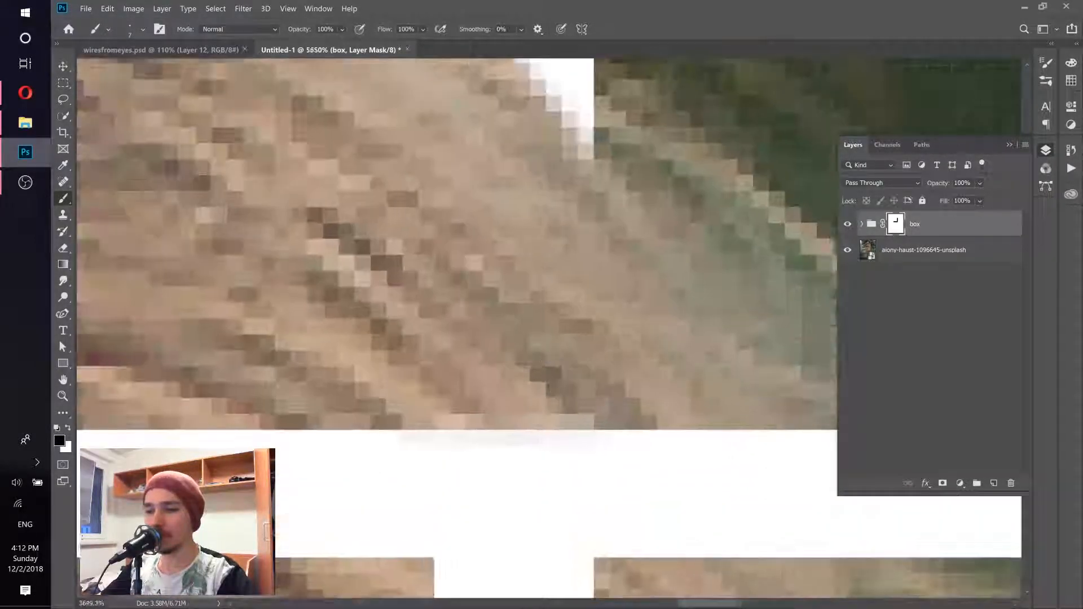
left_click_drag(530, 353, 525, 354)
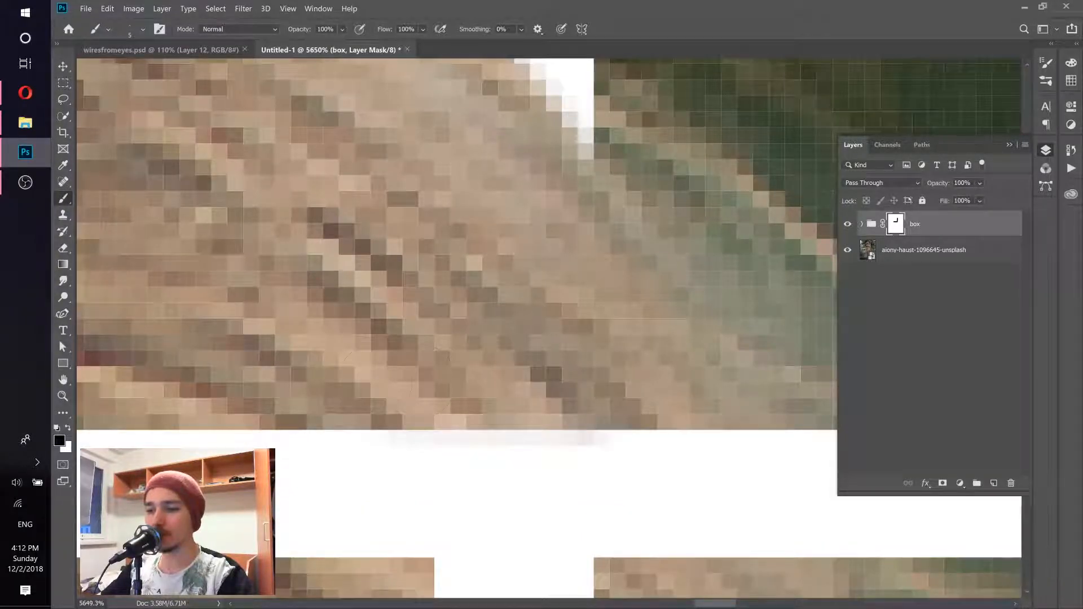
Step: Mask out the back vertical edge's stub over the hair just below the front rectangle's top edge, using a 9 px brush
scroll(522, 305, "down", 8)
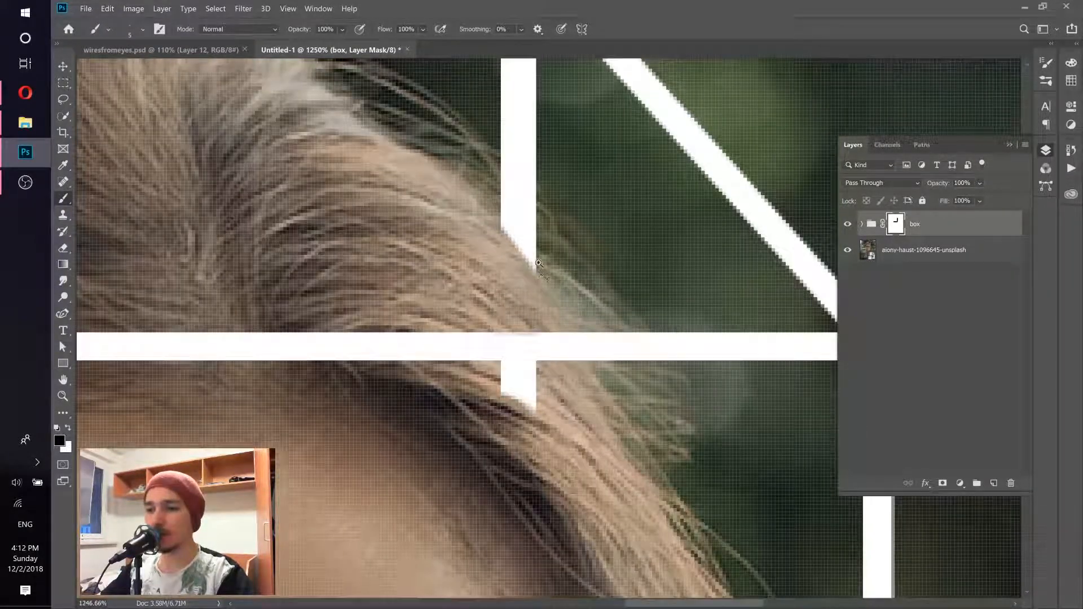
scroll(539, 263, "up", 2)
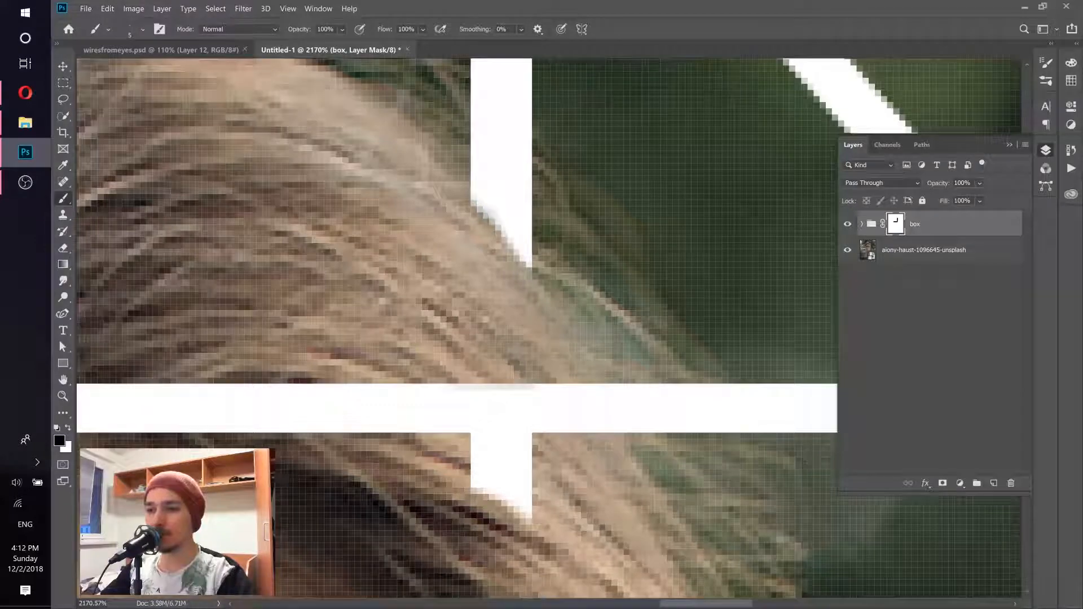
scroll(464, 244, "down", 6)
scroll(463, 244, "down", 5)
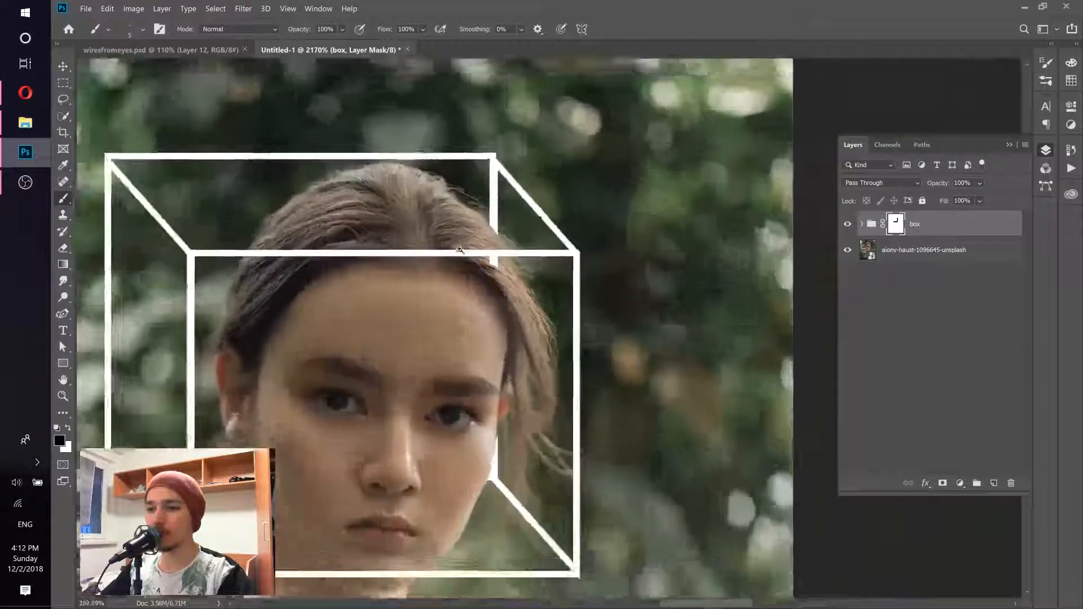
scroll(476, 355, "up", 2)
scroll(478, 359, "down", 2)
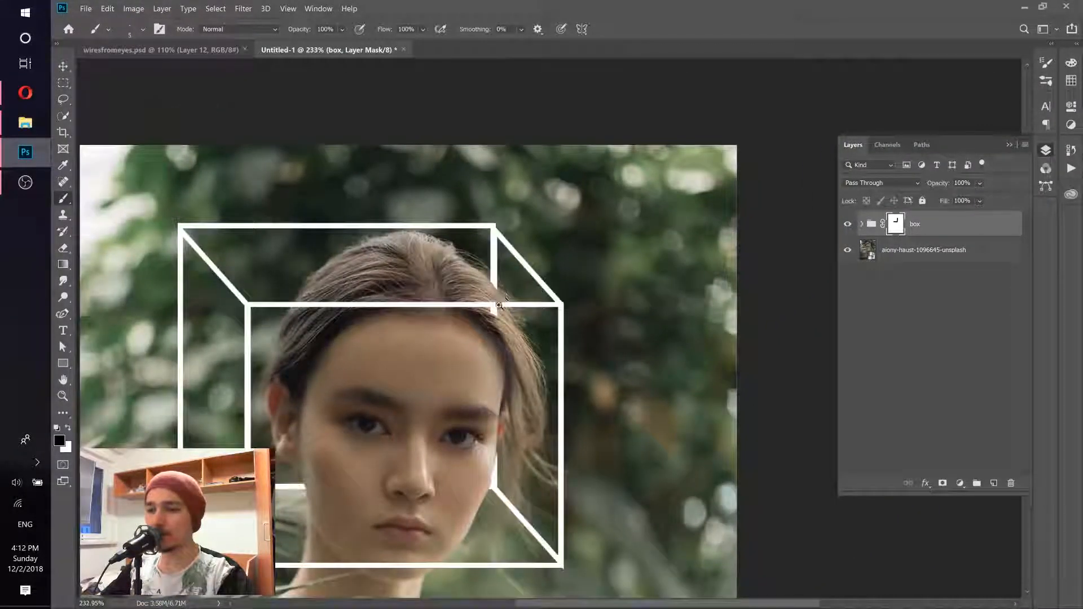
scroll(478, 359, "up", 6)
right_click(443, 346, "alt")
mouse_move(474, 369)
left_mouse_down()
mouse_move(488, 308)
mouse_move(454, 328)
mouse_move(445, 316)
left_mouse_up()
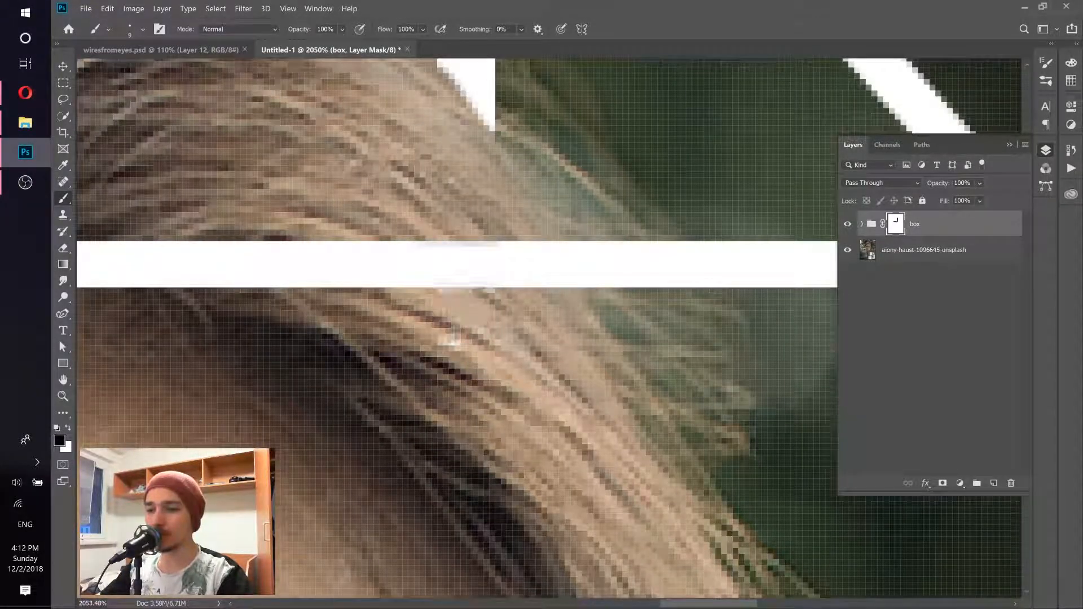
scroll(442, 305, "down", 6)
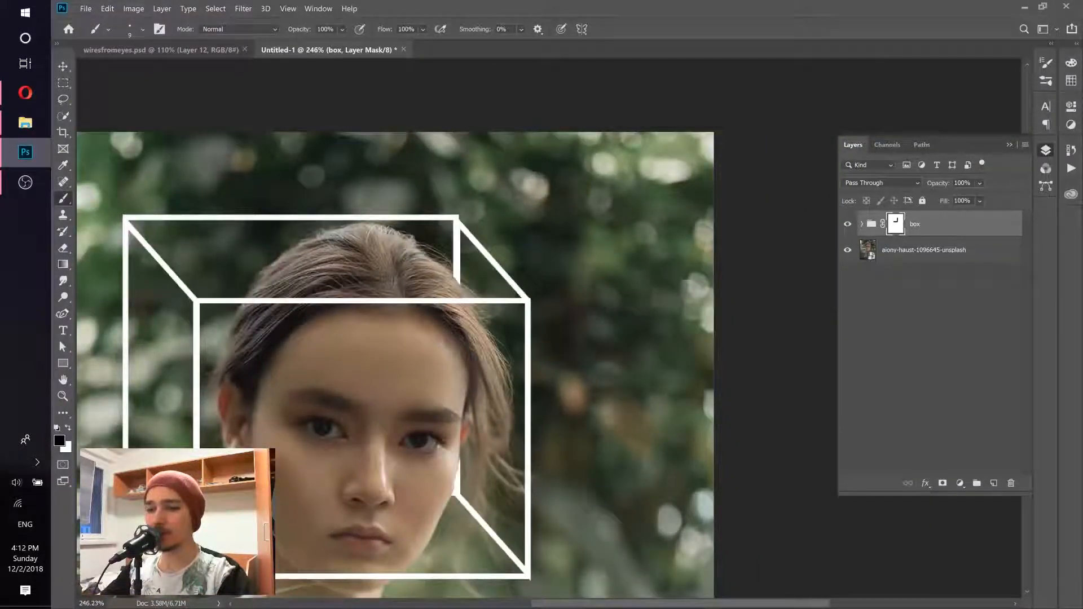
Step: Hide and show the box group to compare its masked vertical edge with the cheek's outline
scroll(416, 324, "down", 3)
scroll(409, 327, "up", 4)
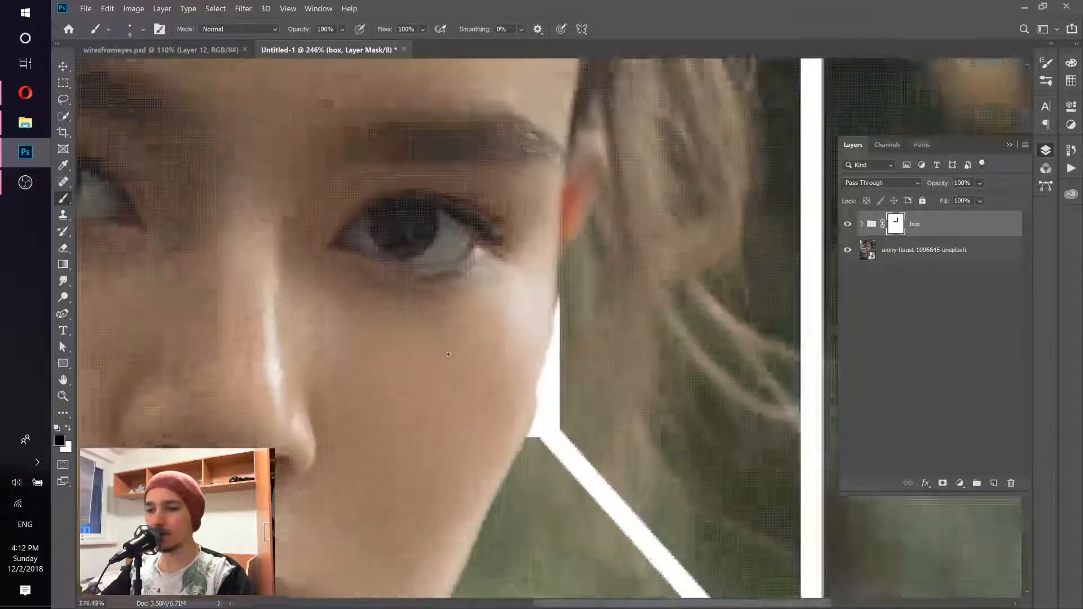
scroll(449, 354, "up", 3)
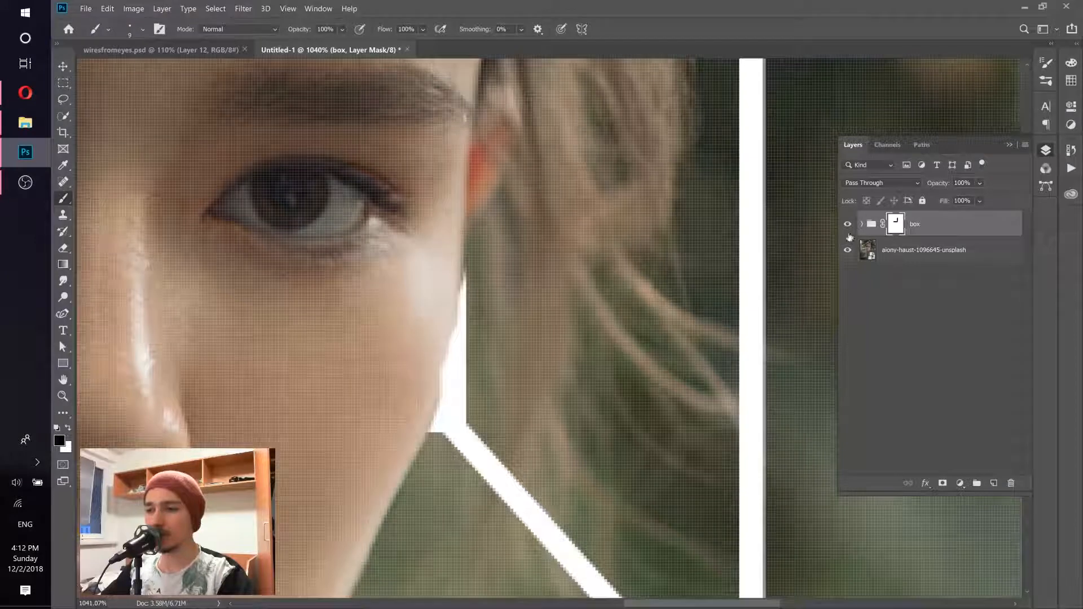
left_click(846, 225)
left_click(847, 225)
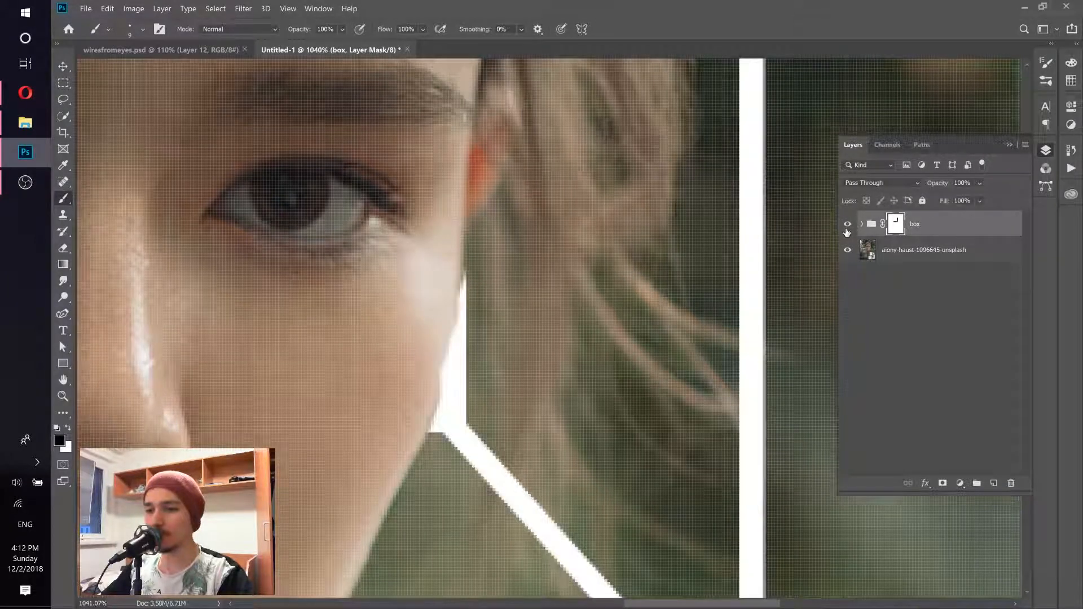
scroll(409, 356, "up", 2)
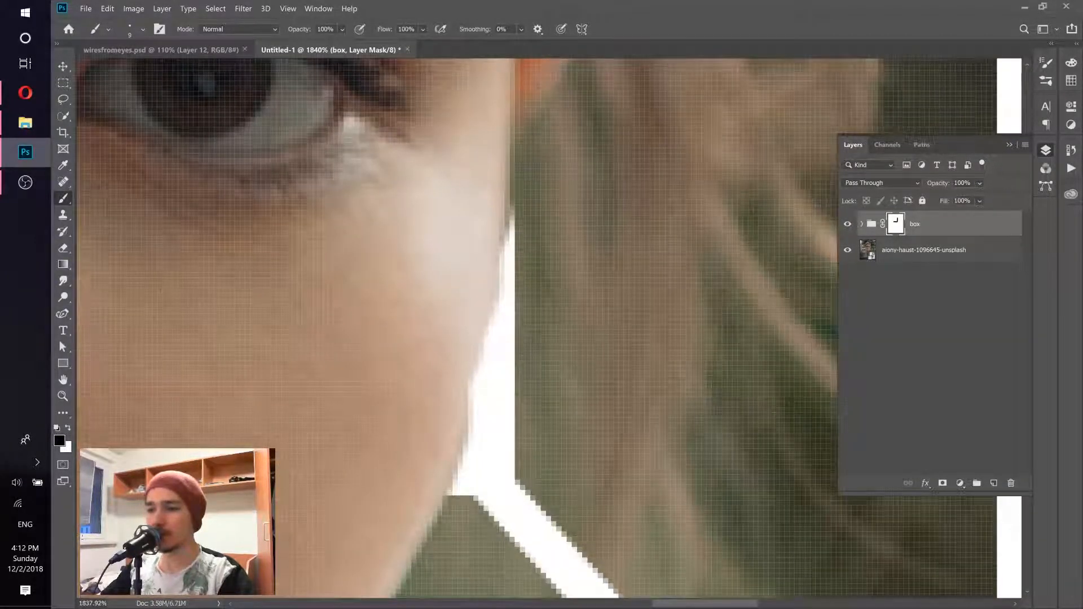
Step: Lower the box group's opacity to 49% to inspect the cheek outline beneath the line, and restore it to 100%
left_click(980, 182)
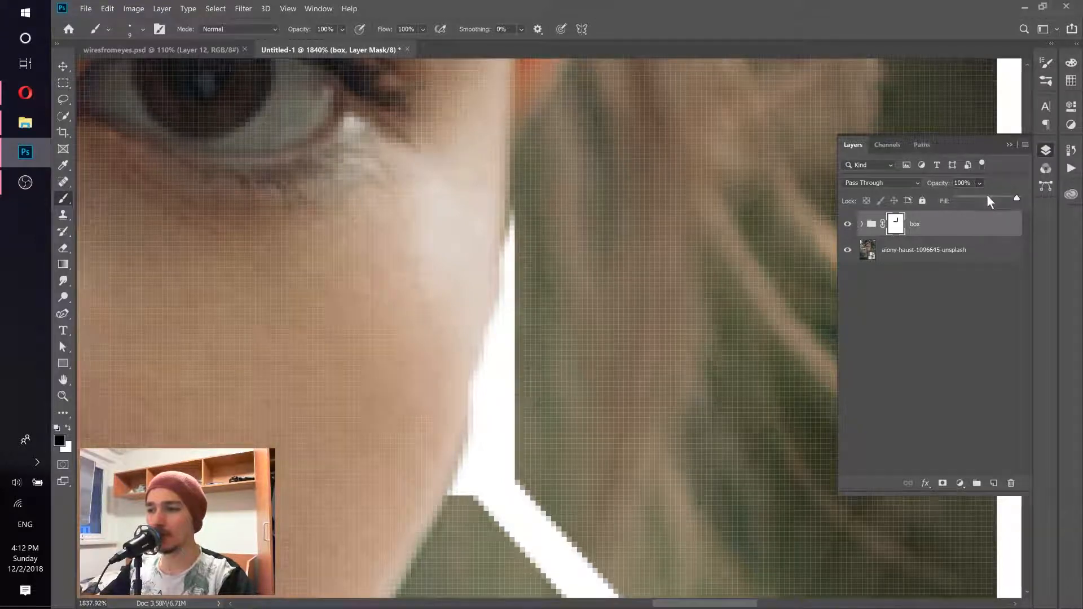
left_click(987, 196)
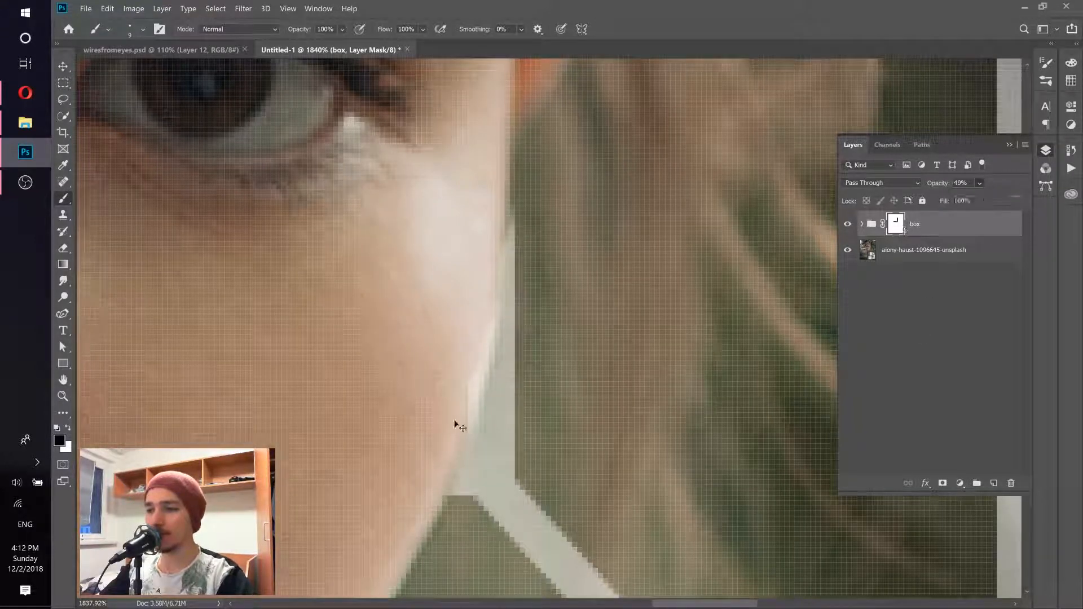
scroll(458, 427, "up", 3)
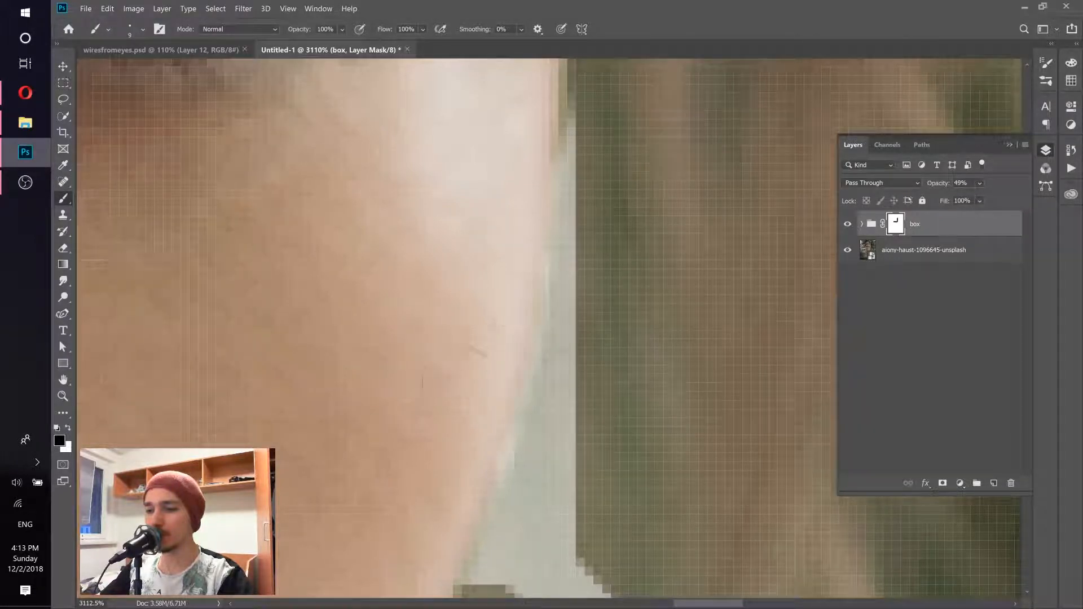
scroll(438, 384, "down", 5)
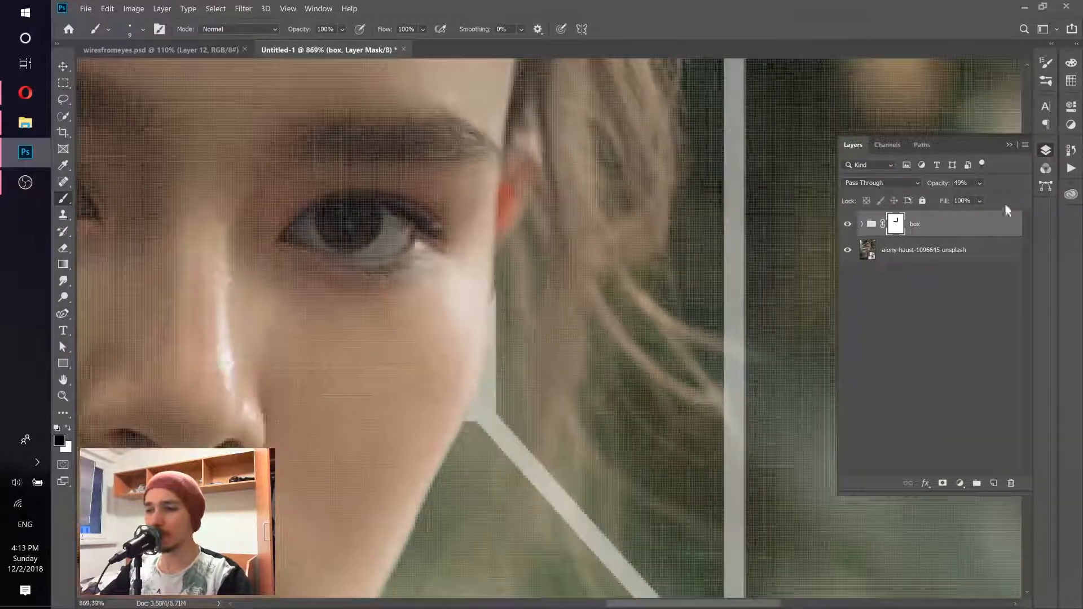
left_click_drag(997, 201, 1027, 201)
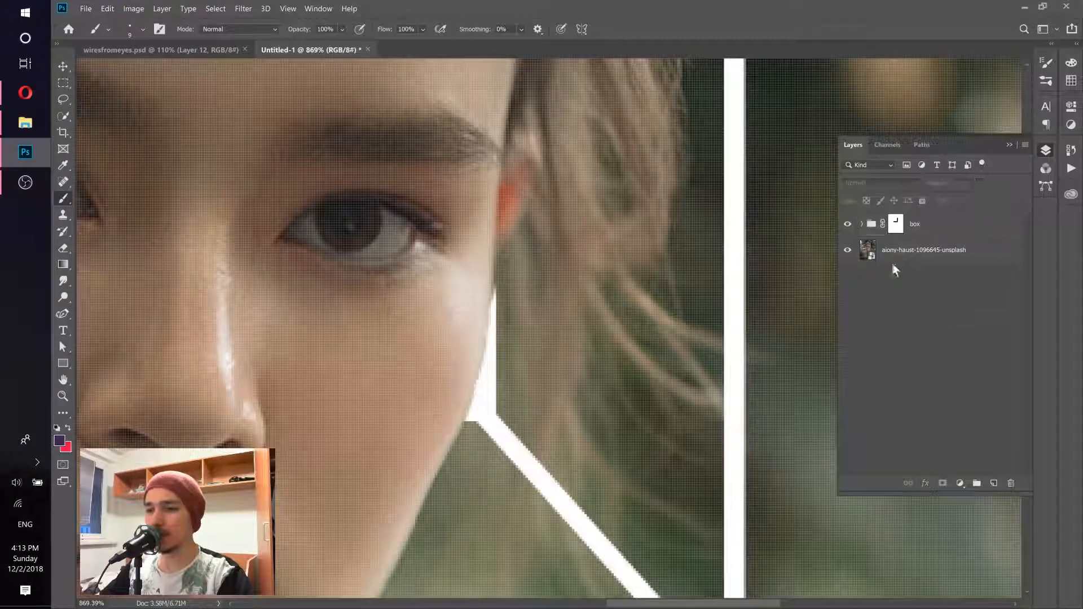
Step: Swap the foreground color to white and paint on the mask to restore the back vertical edge along the cheek's outline
scroll(439, 431, "up", 5)
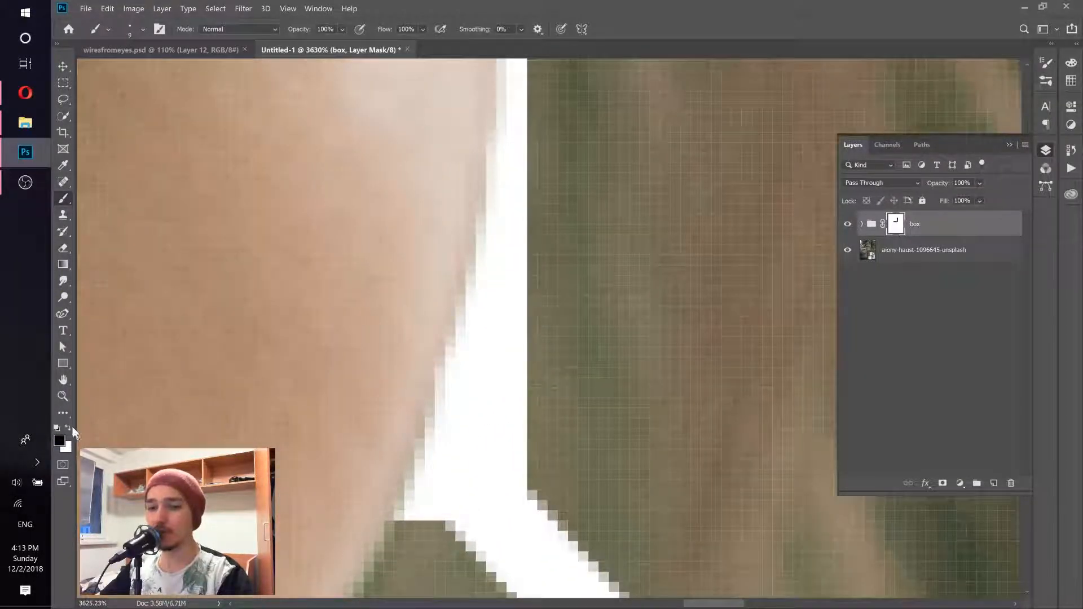
left_click(68, 428)
mouse_move(492, 397)
left_mouse_down()
mouse_move(493, 442)
mouse_move(499, 416)
left_mouse_up()
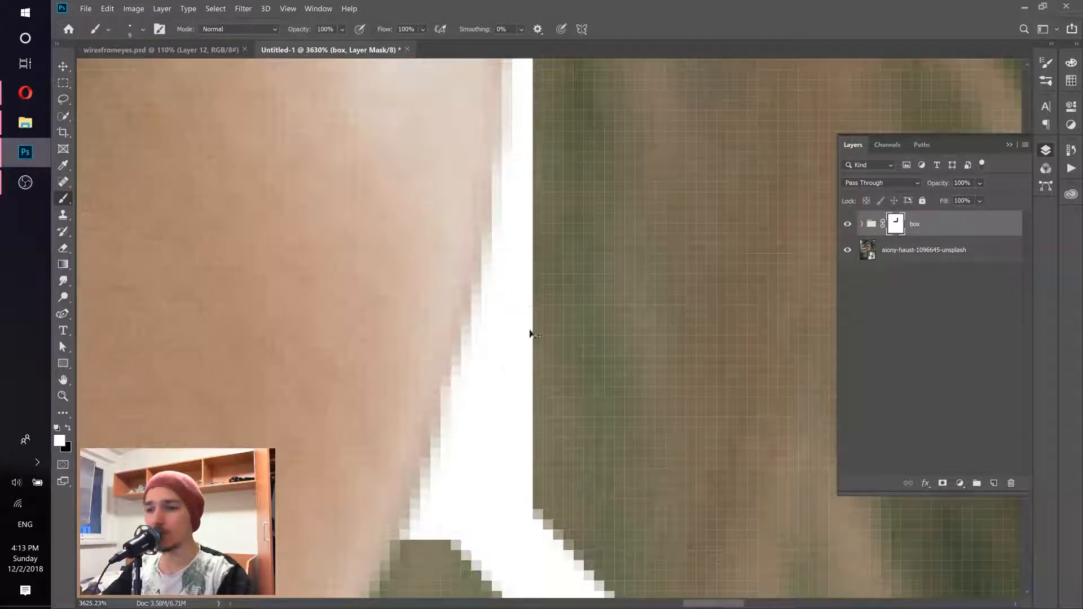
scroll(533, 341, "down", 3)
left_click_drag(498, 408, 516, 327)
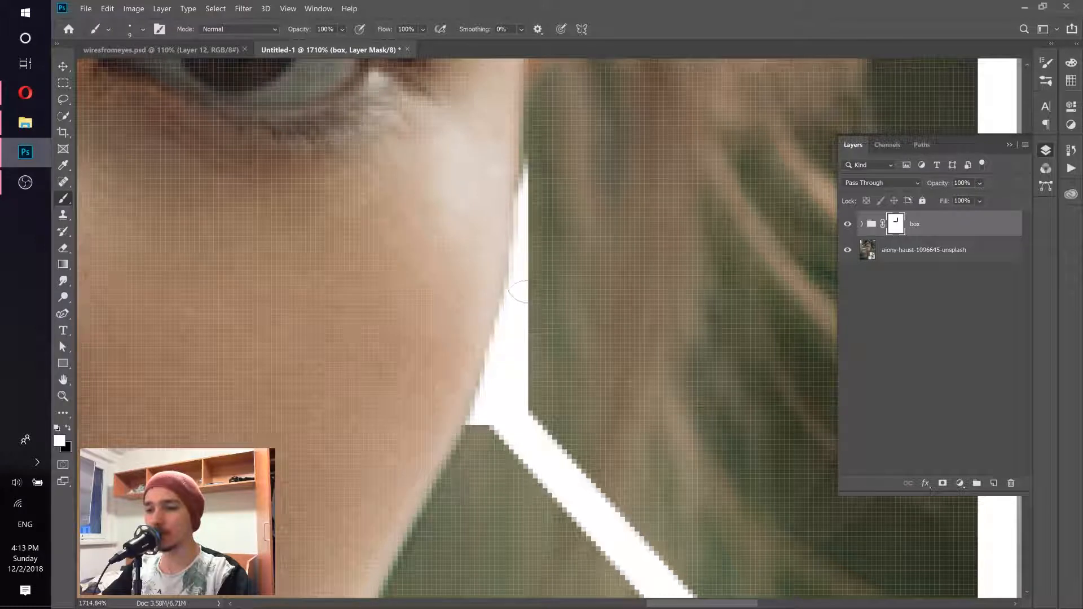
left_click_drag(517, 282, 522, 180)
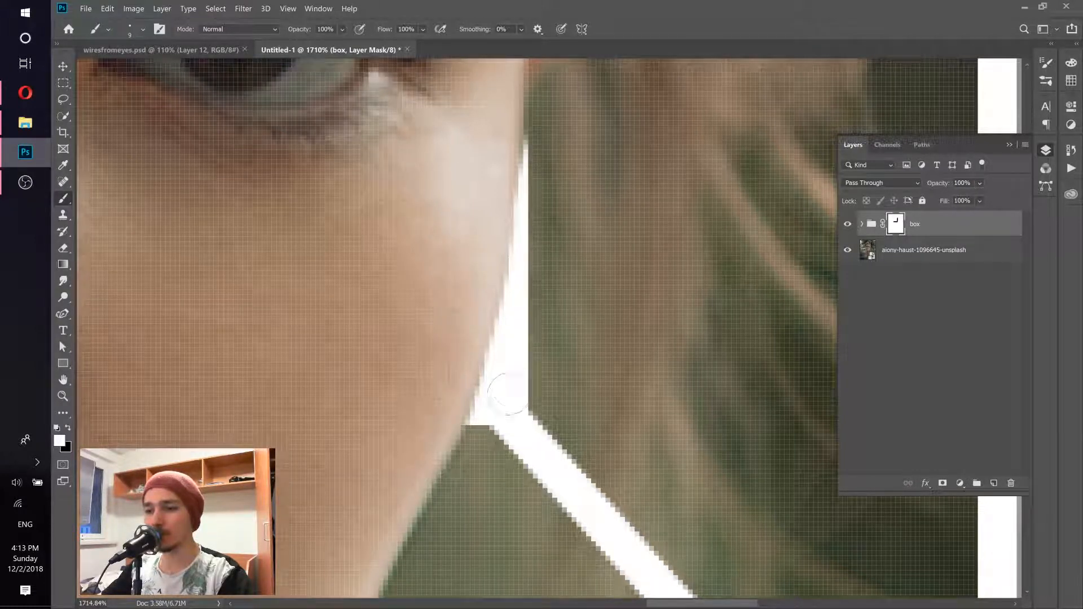
Step: Refine the thin upper end of the restored vertical edge beside the eye, reducing the white brush to 1 px
left_click_drag(516, 387, 563, 262)
mouse_move(555, 77)
left_mouse_down()
mouse_move(568, 100)
mouse_move(549, 314)
left_mouse_up()
mouse_move(525, 257)
left_mouse_down()
mouse_move(452, 247)
mouse_move(531, 248)
mouse_move(520, 248)
mouse_move(520, 266)
mouse_move(520, 176)
left_mouse_up()
mouse_move(544, 269)
left_mouse_down()
mouse_move(496, 269)
mouse_move(542, 270)
left_mouse_up()
mouse_move(513, 333)
left_mouse_down()
mouse_move(518, 270)
mouse_move(516, 363)
left_mouse_up()
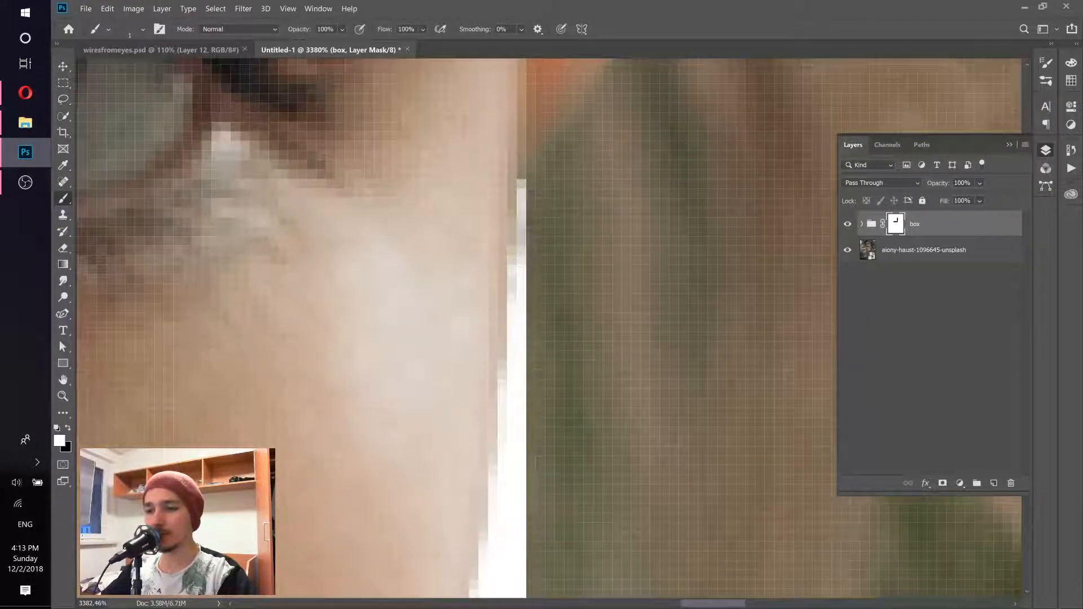
left_click_drag(519, 294, 458, 305)
left_click_drag(562, 264, 554, 268)
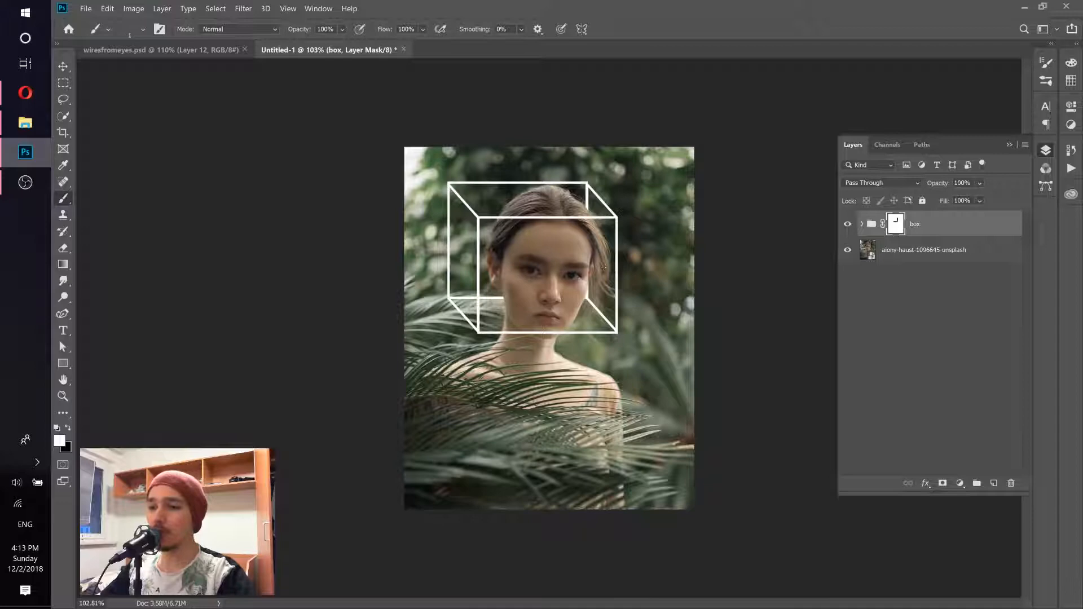
Step: Switch to the Opera browser, review the box artworks in the Instagram gallery and show the Unsplash page of eyes photos
left_click(25, 93)
left_click(225, 221)
scroll(226, 221, "up", 2)
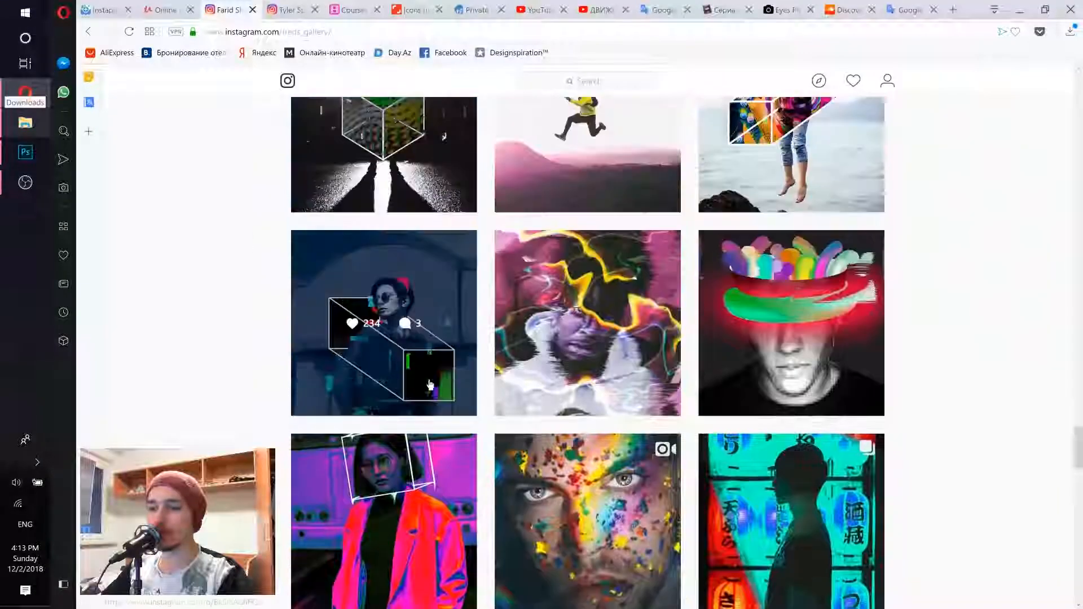
scroll(410, 297, "up", 2)
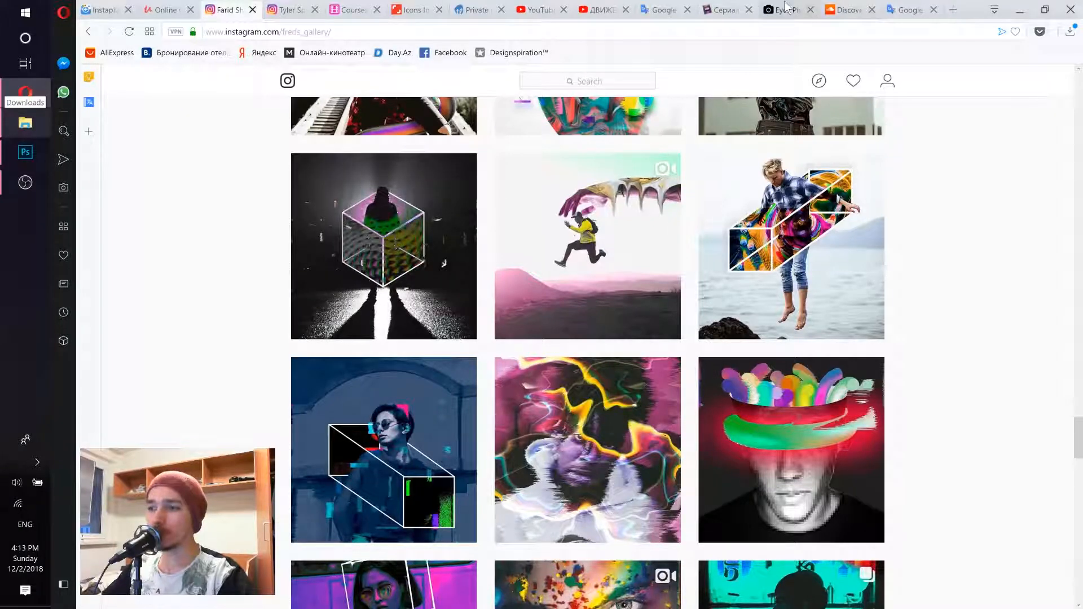
left_click(785, 9)
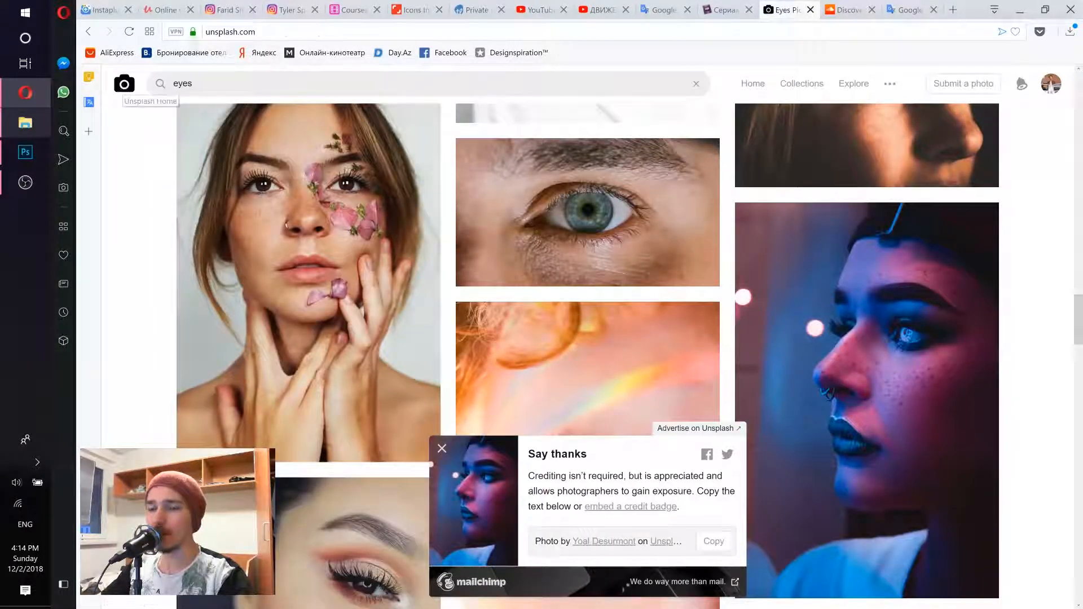
Step: Go to the Unsplash home page, dismiss the photo credit notice and search for "pattern"
key("Return")
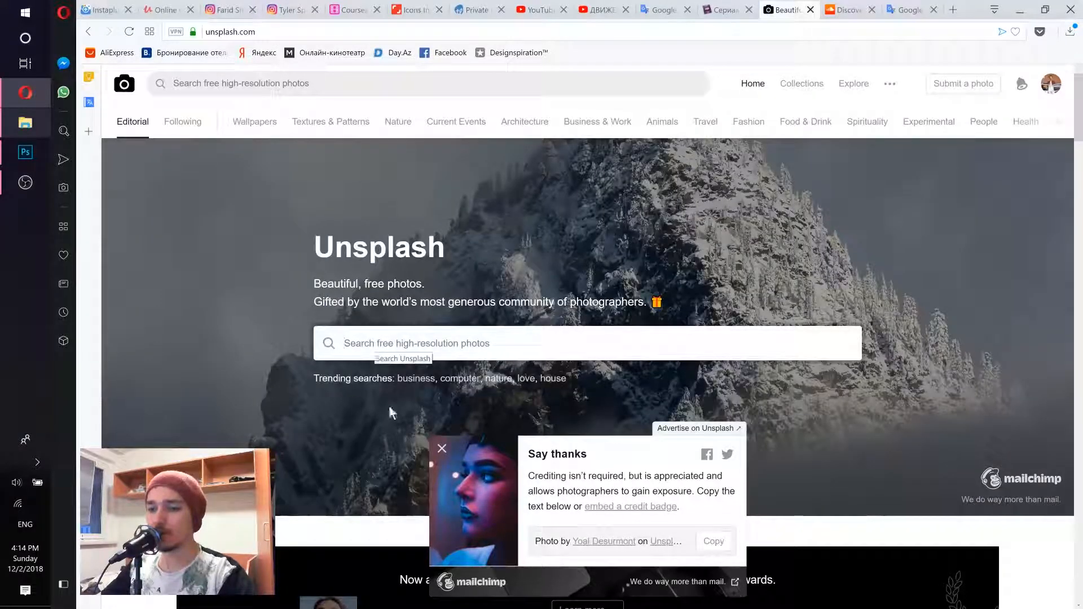
left_click(442, 448)
left_click(374, 333)
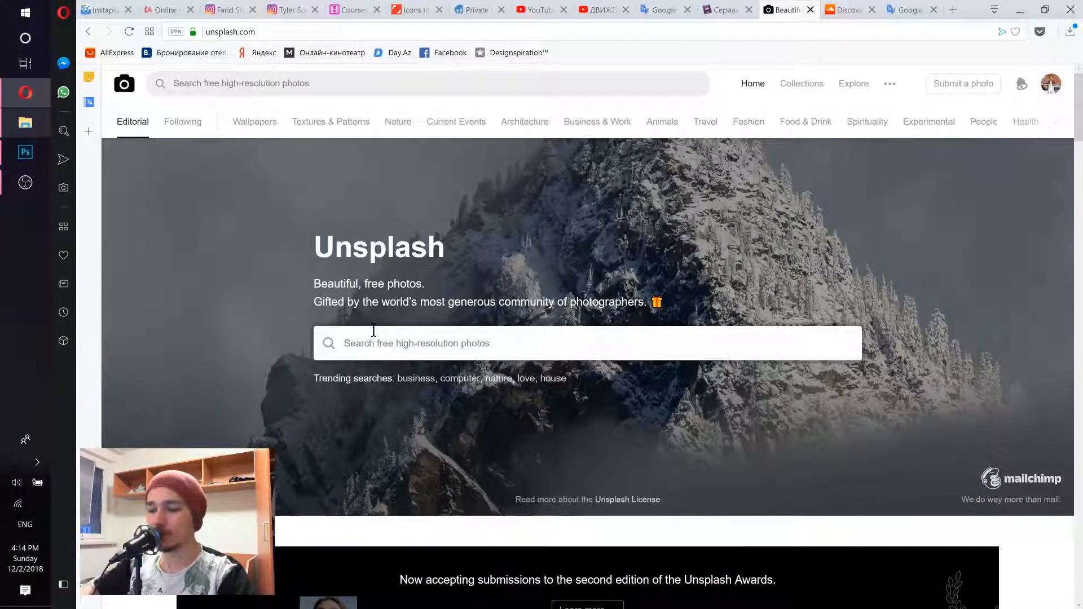
type("pattern")
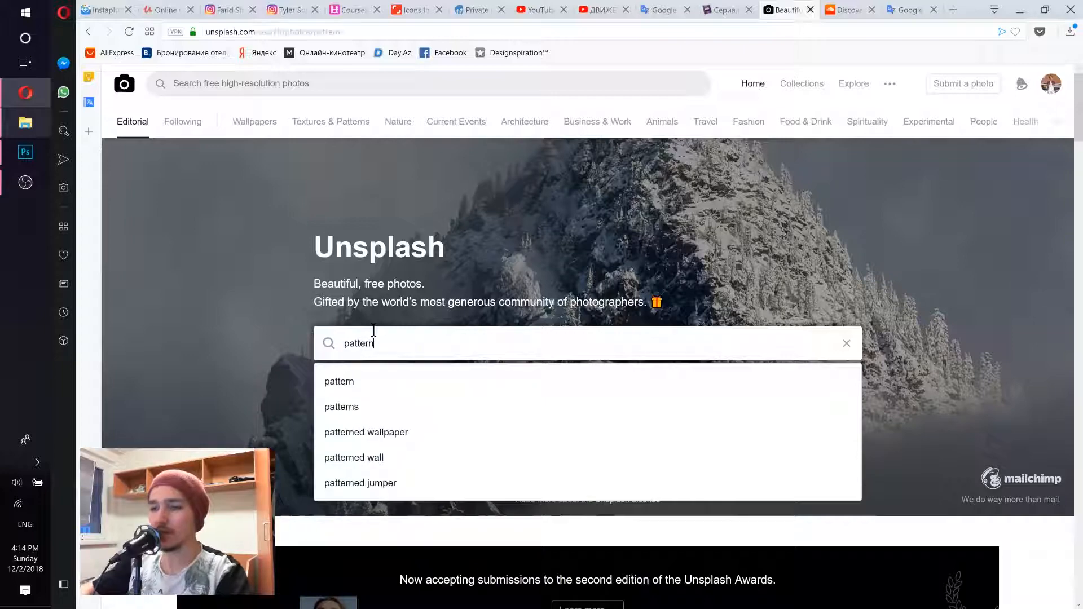
key("Return")
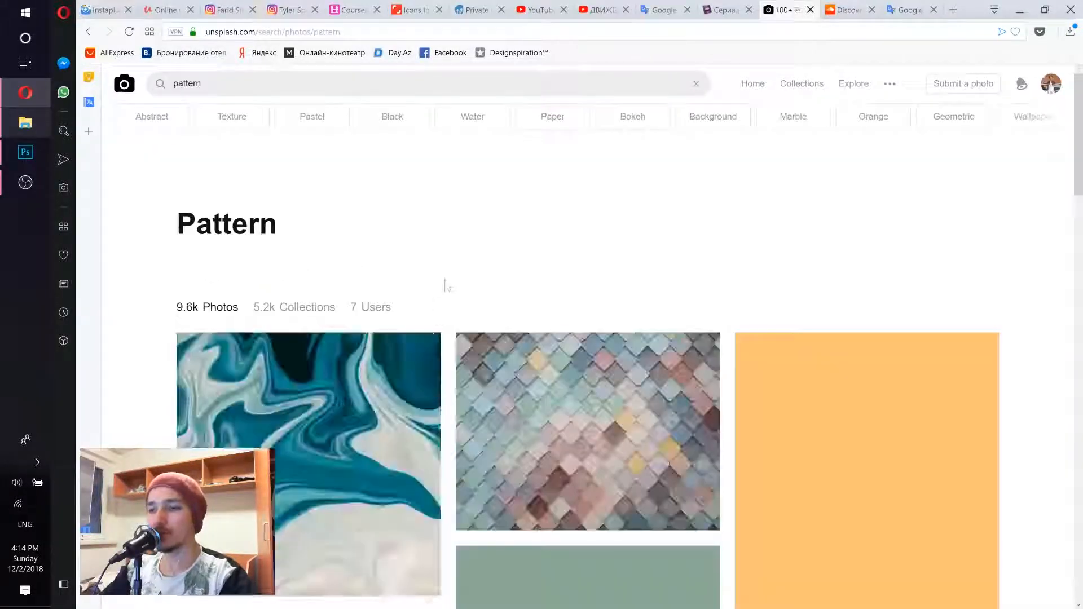
Step: Browse the Unsplash pattern results for photos that could fill the faces of the box
scroll(489, 239, "down", 6)
scroll(488, 239, "up", 4)
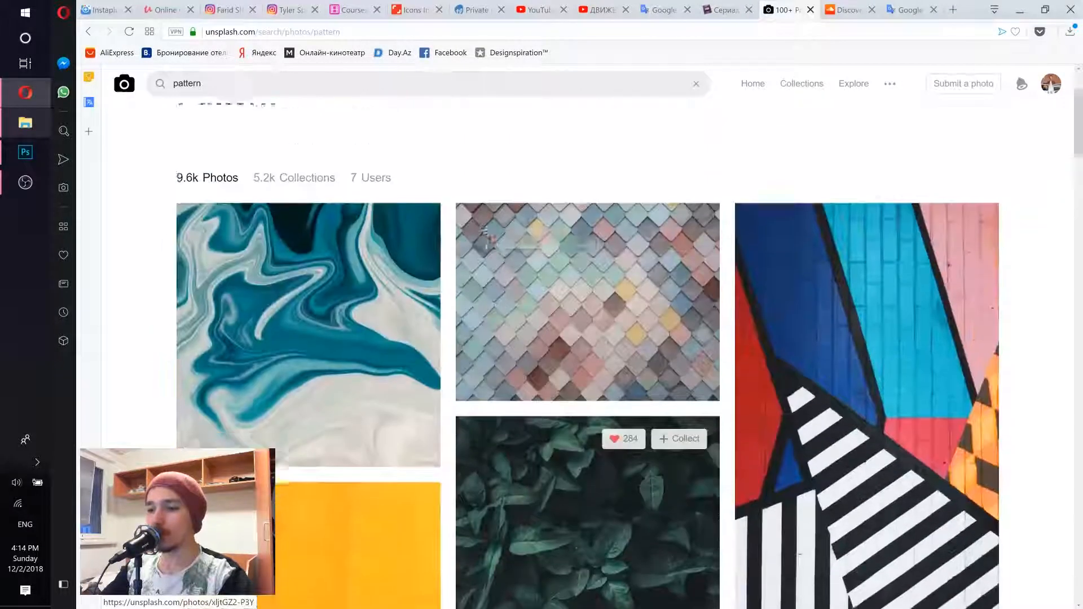
scroll(584, 241, "down", 7)
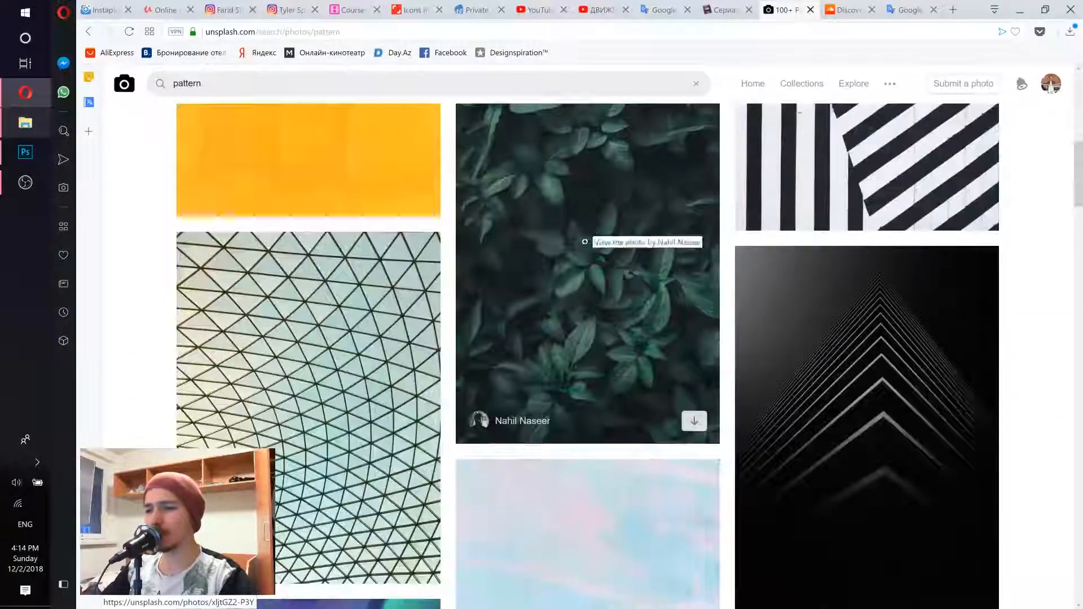
scroll(585, 242, "up", 3)
scroll(578, 249, "down", 3)
scroll(578, 249, "down", 2)
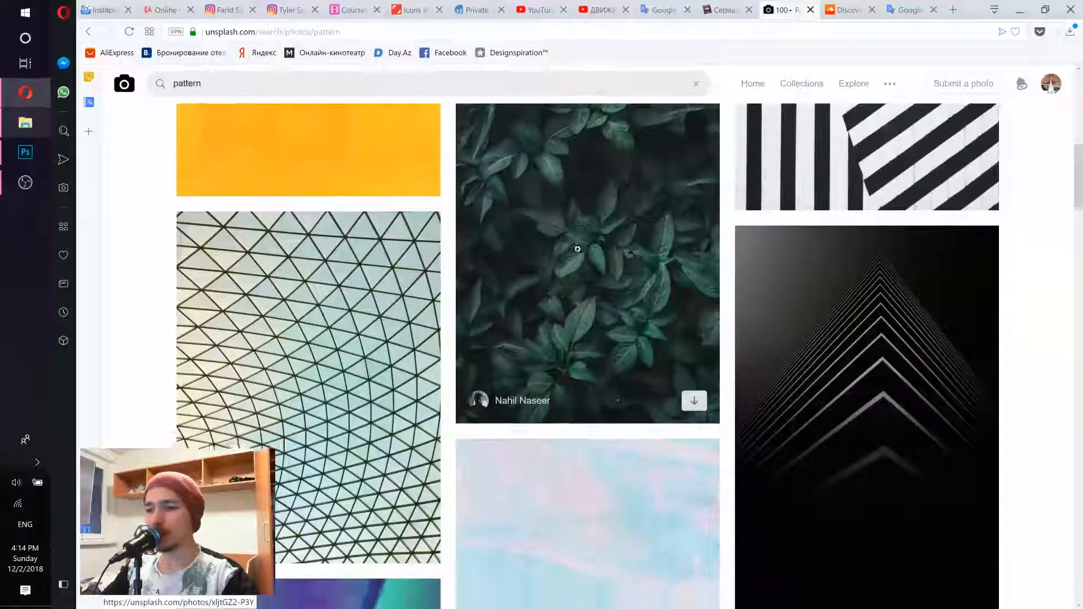
scroll(577, 247, "up", 1)
scroll(578, 249, "down", 4)
scroll(578, 249, "down", 4)
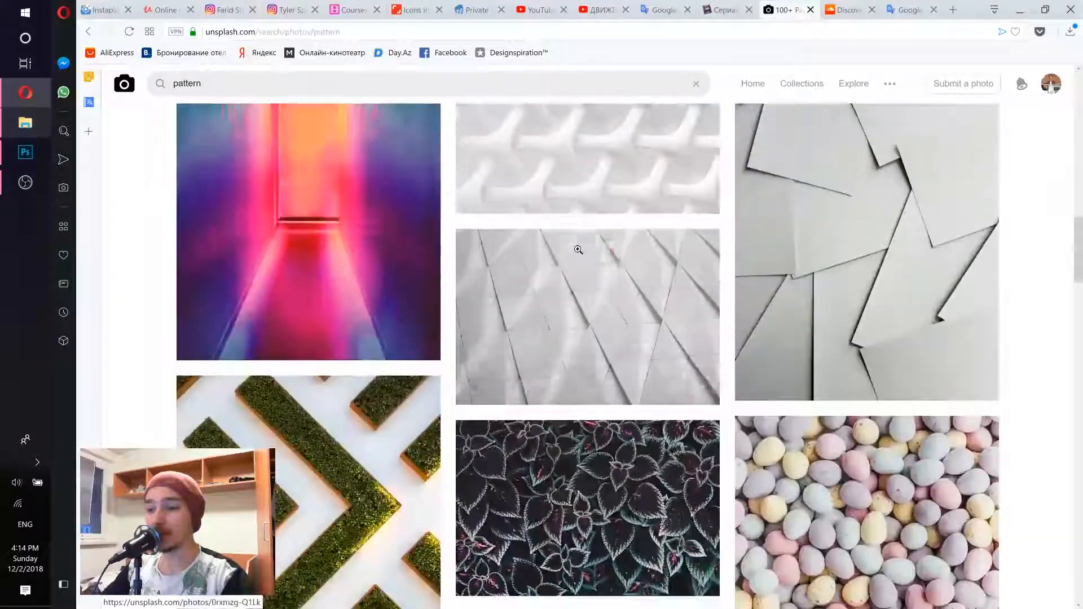
scroll(578, 249, "up", 3)
scroll(578, 249, "down", 5)
scroll(577, 249, "down", 3)
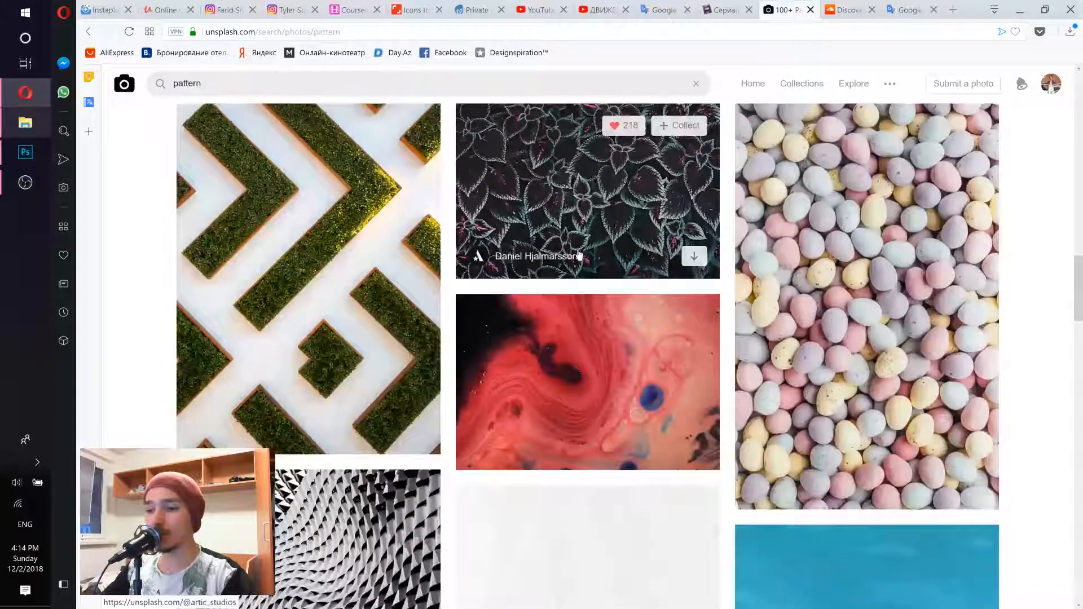
scroll(577, 249, "up", 1)
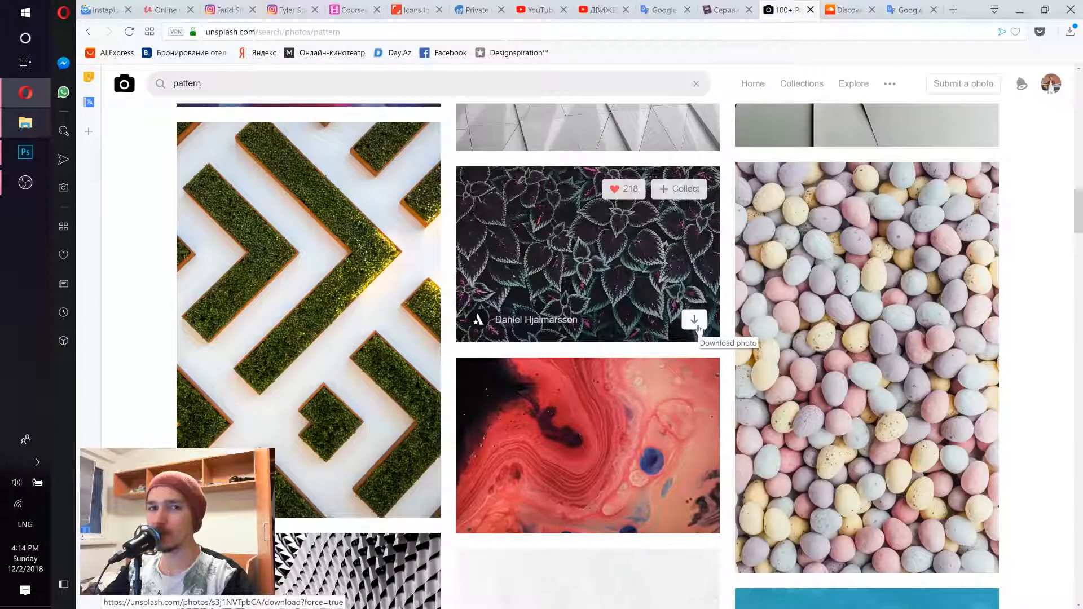
Step: Minimize the browser, switch to File Explorer and open the patterns folder inside the assets folder in Downloads
left_click(1020, 10)
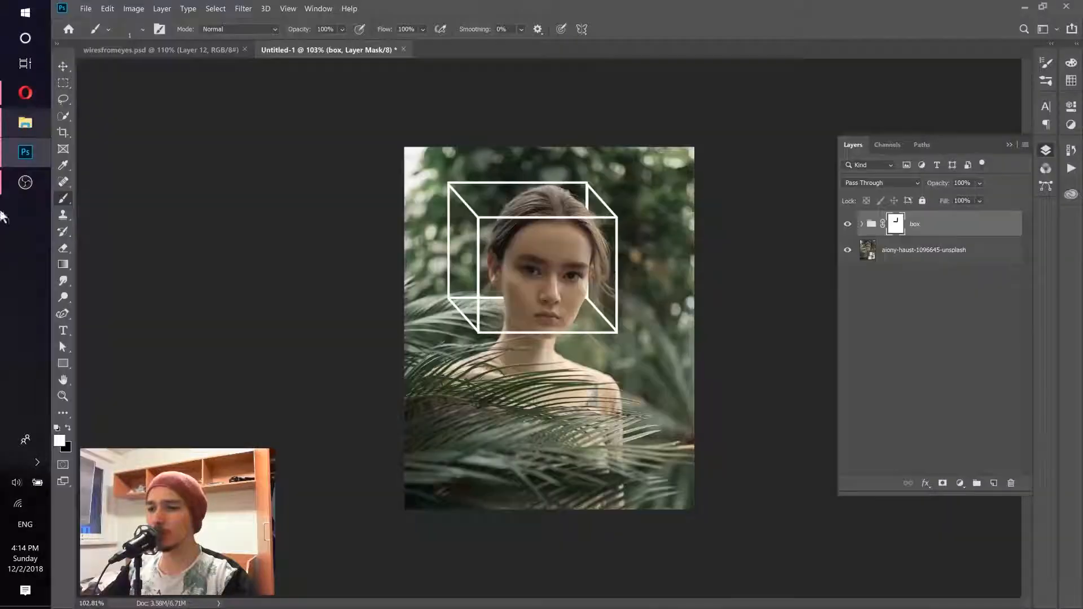
left_click(25, 122)
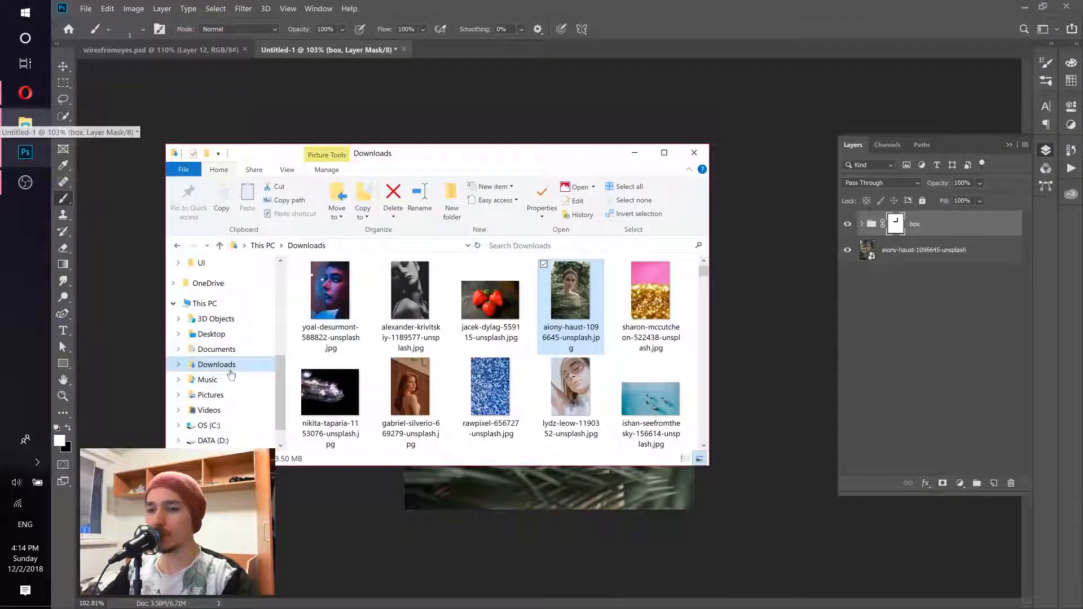
left_click(488, 380)
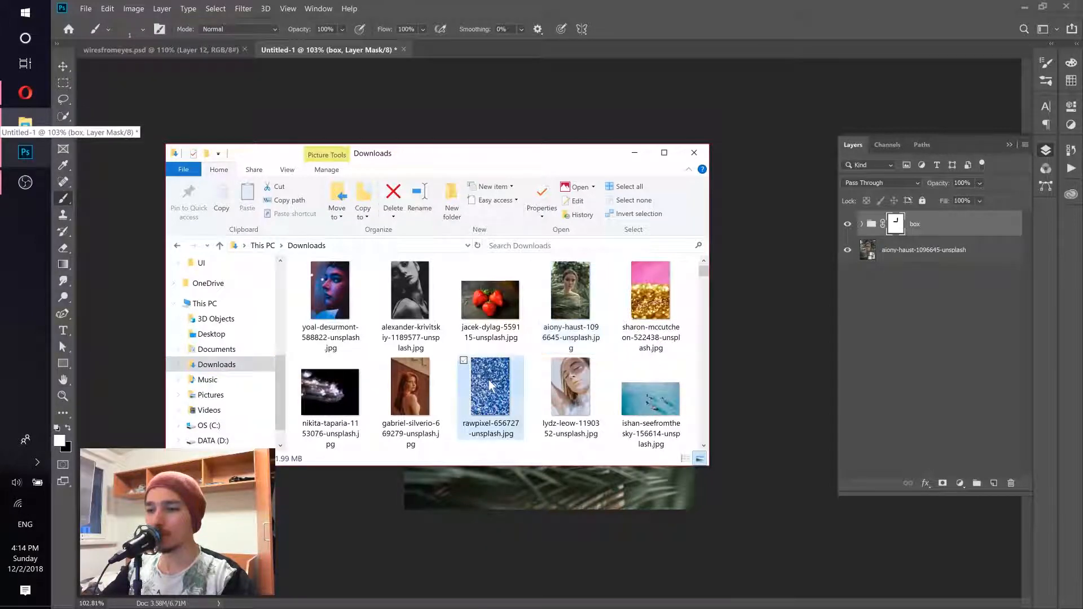
left_click(231, 364)
left_click(418, 292)
key("a")
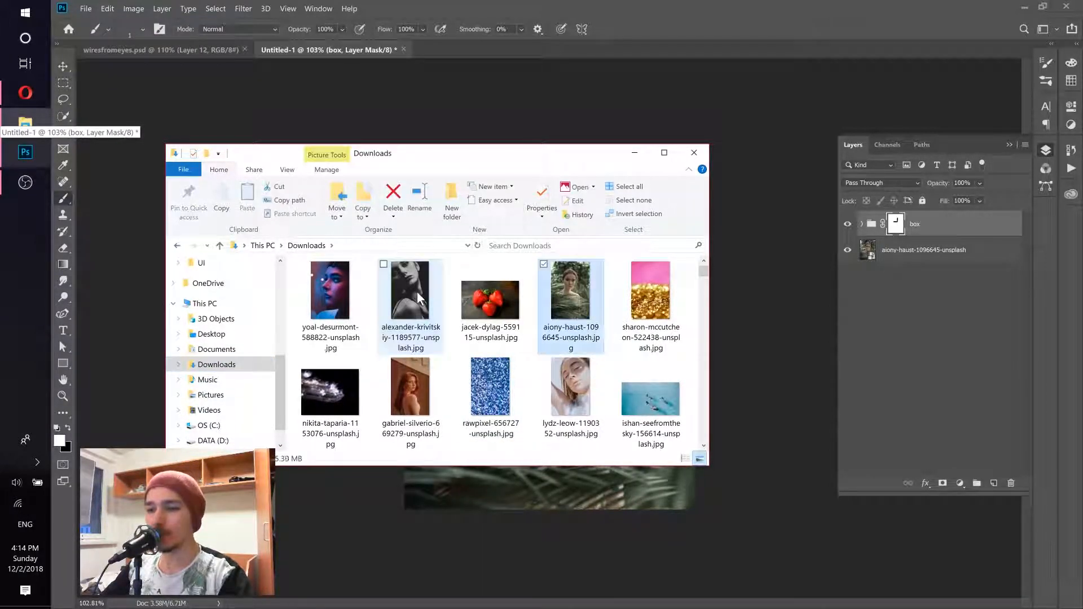
key("s")
key("s")
double_click(474, 287)
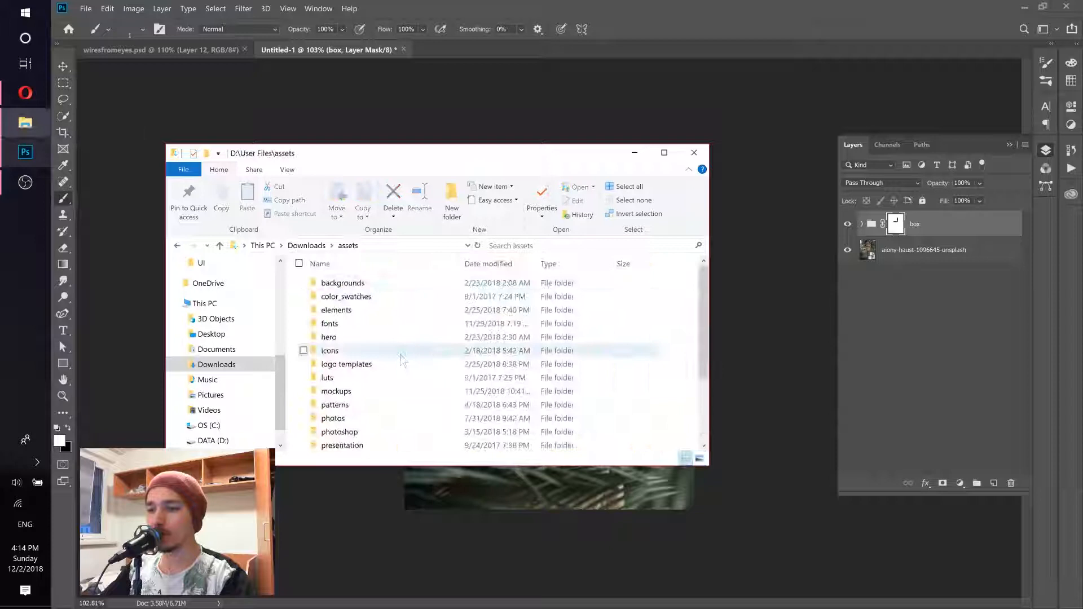
double_click(361, 400)
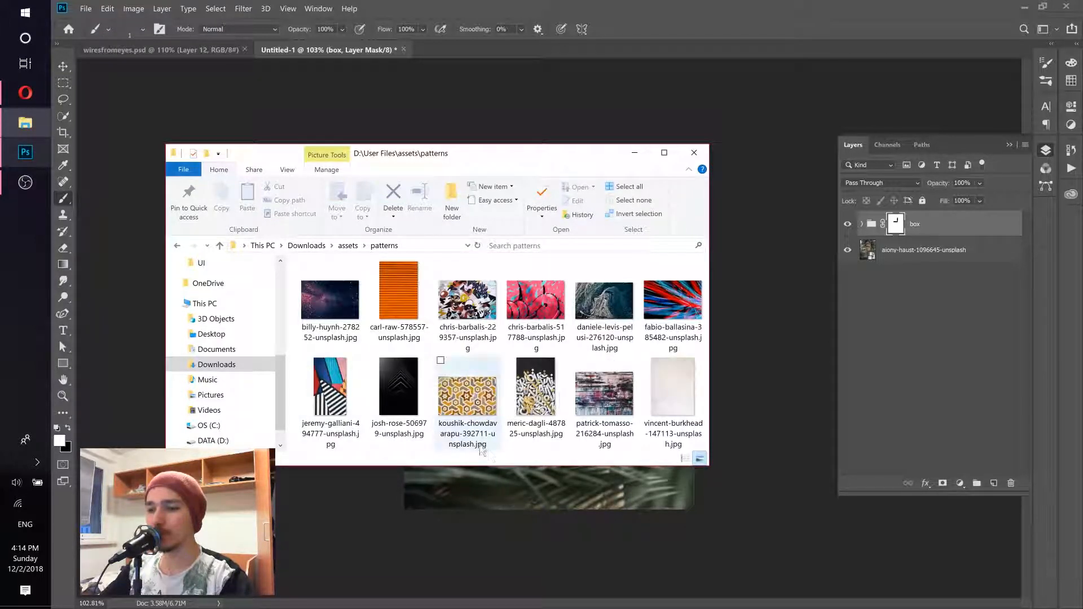
Step: Place the orange-and-grey floral tile pattern image from the patterns folder into the portrait document over the woman's head and commit the placement
left_click(479, 398)
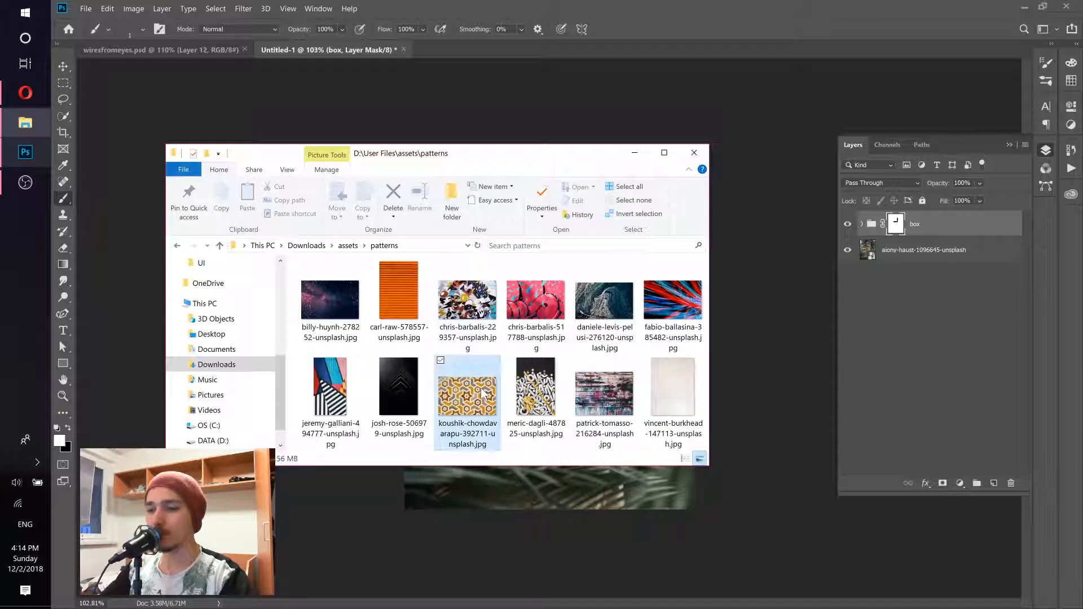
left_click_drag(476, 403, 513, 480)
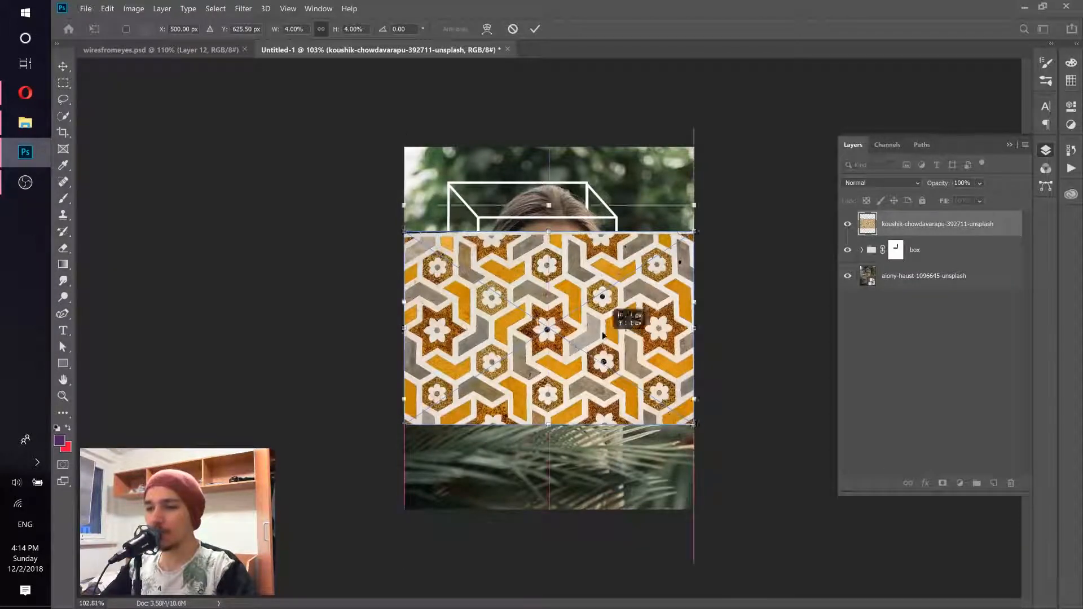
left_click_drag(626, 314, 632, 277)
left_click(25, 123)
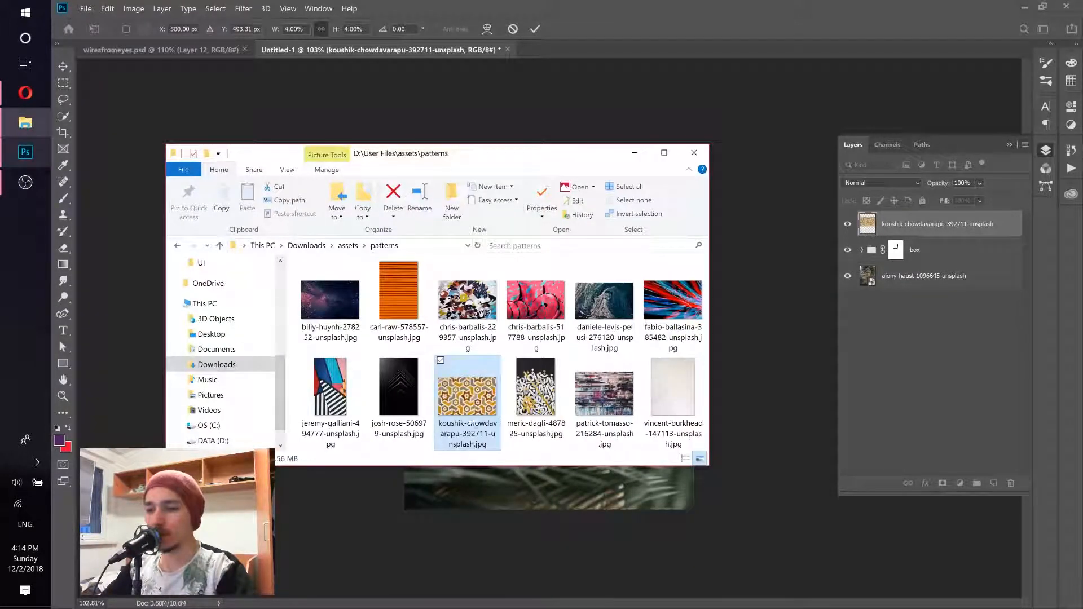
left_click(633, 154)
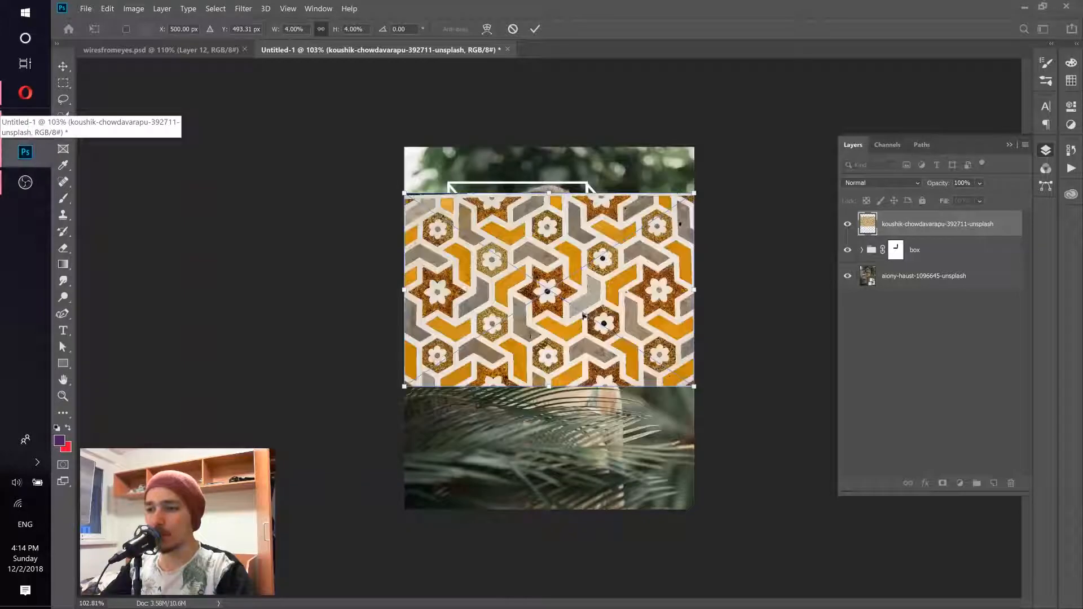
left_click_drag(588, 362, 585, 442)
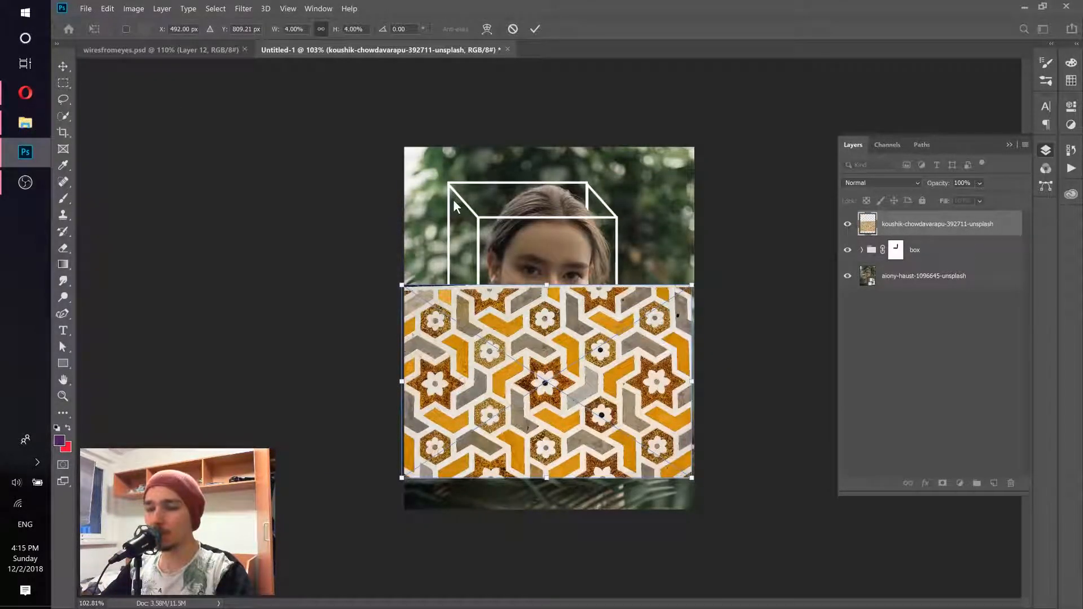
left_click_drag(559, 361, 561, 245)
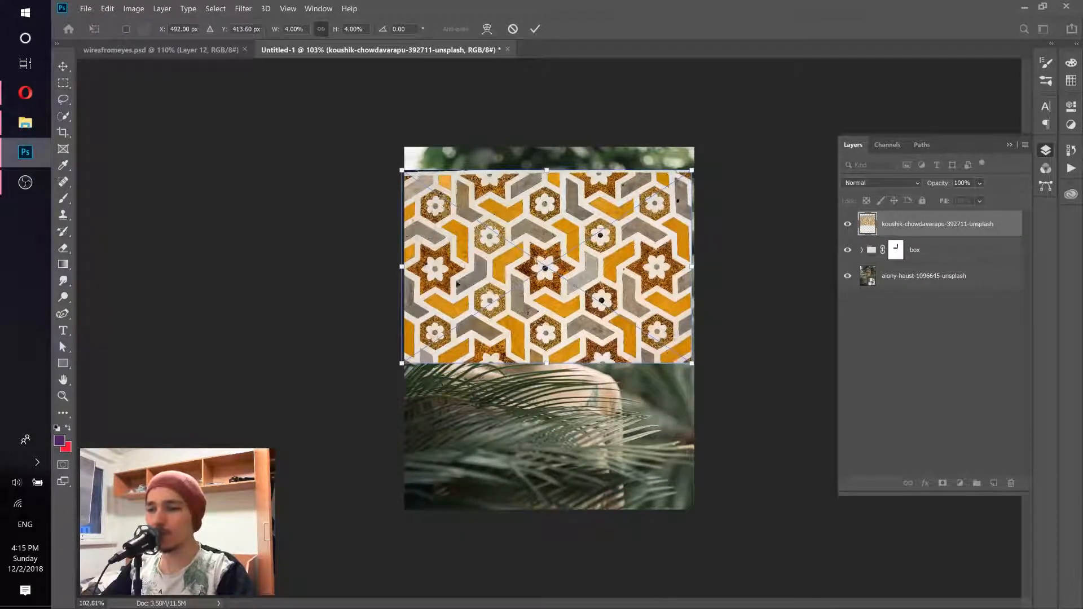
left_click(536, 31)
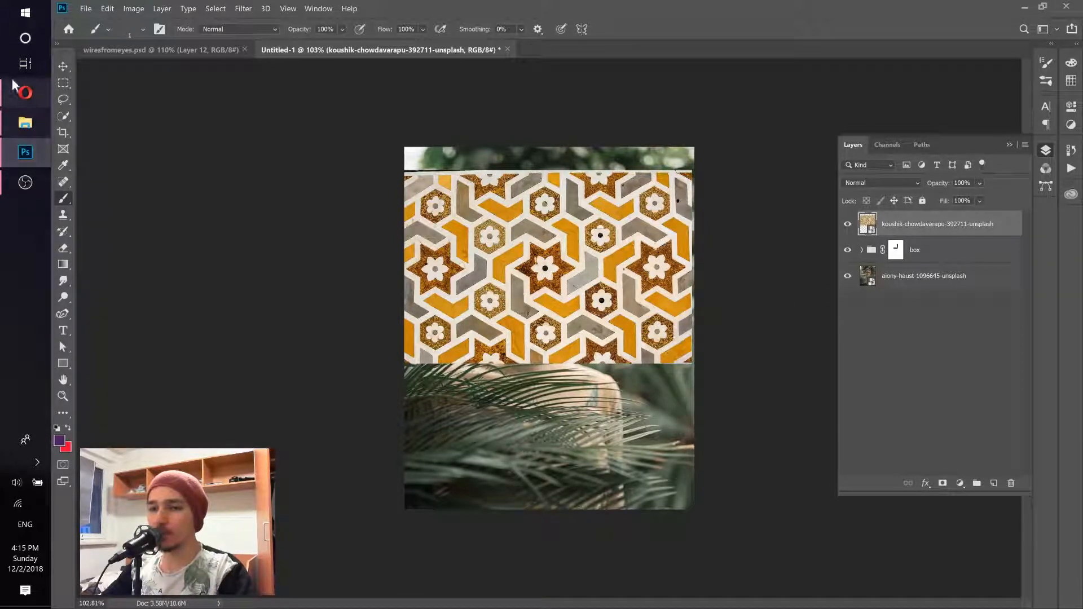
Step: Move the pattern layer down to uncover the box, and return it over the woman's head, horizontally centered on the canvas
left_click(63, 66)
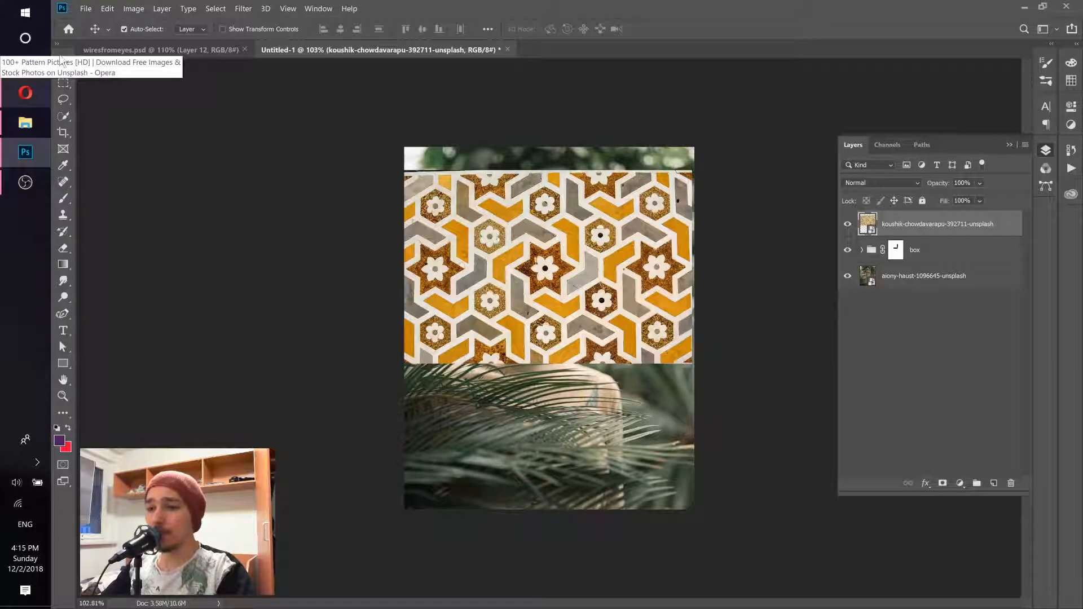
left_click_drag(533, 258, 558, 387)
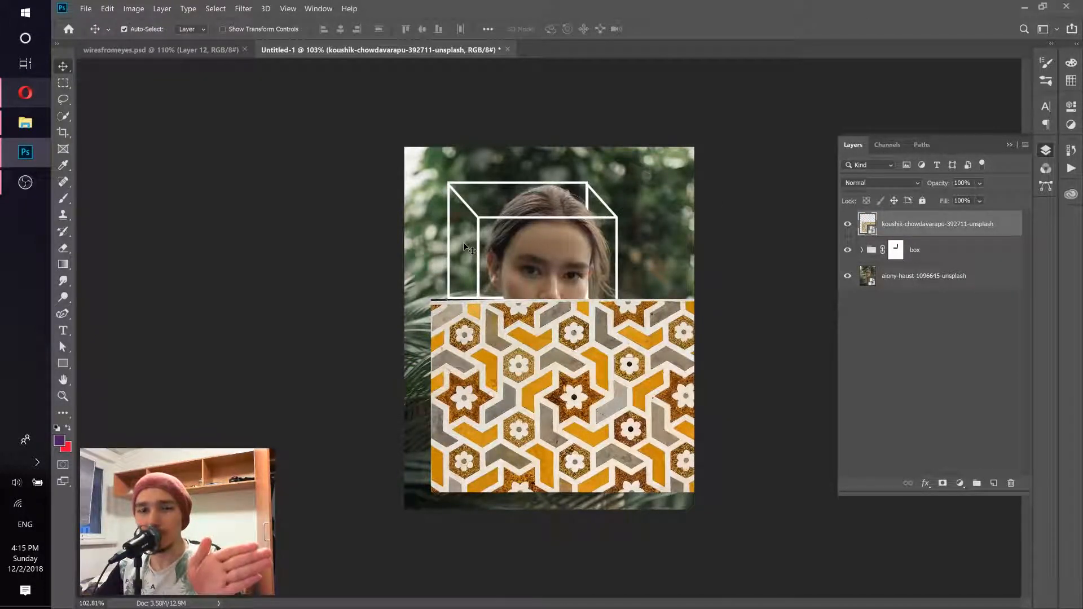
left_click_drag(572, 376, 565, 271)
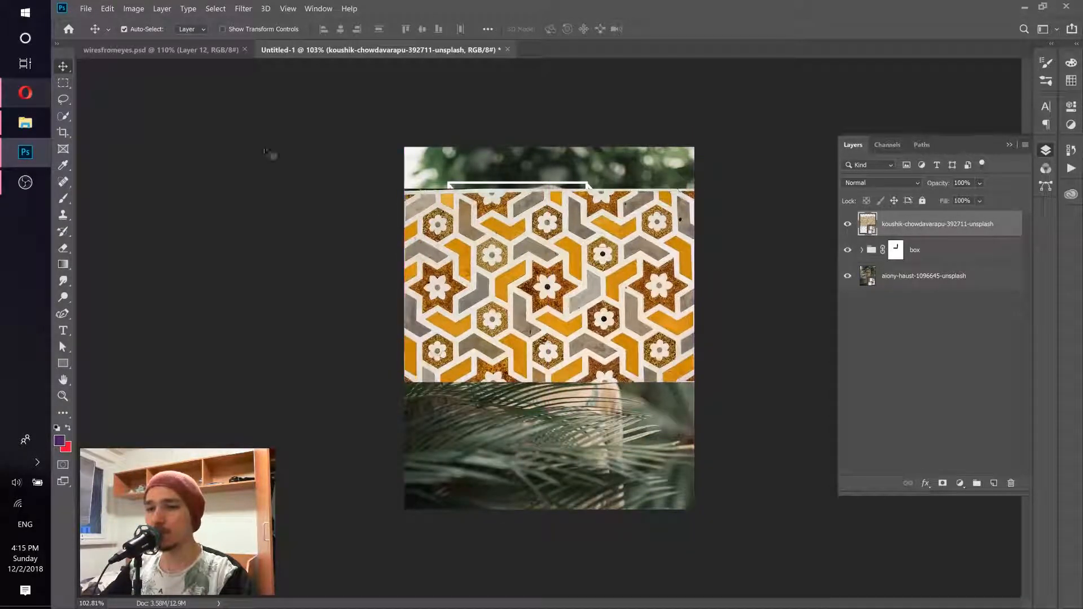
Step: Free-transform the pattern in Perspective mode, slanting its right side down and its left side up, and shift it toward the box's left edge
left_click(108, 8)
left_click(157, 260)
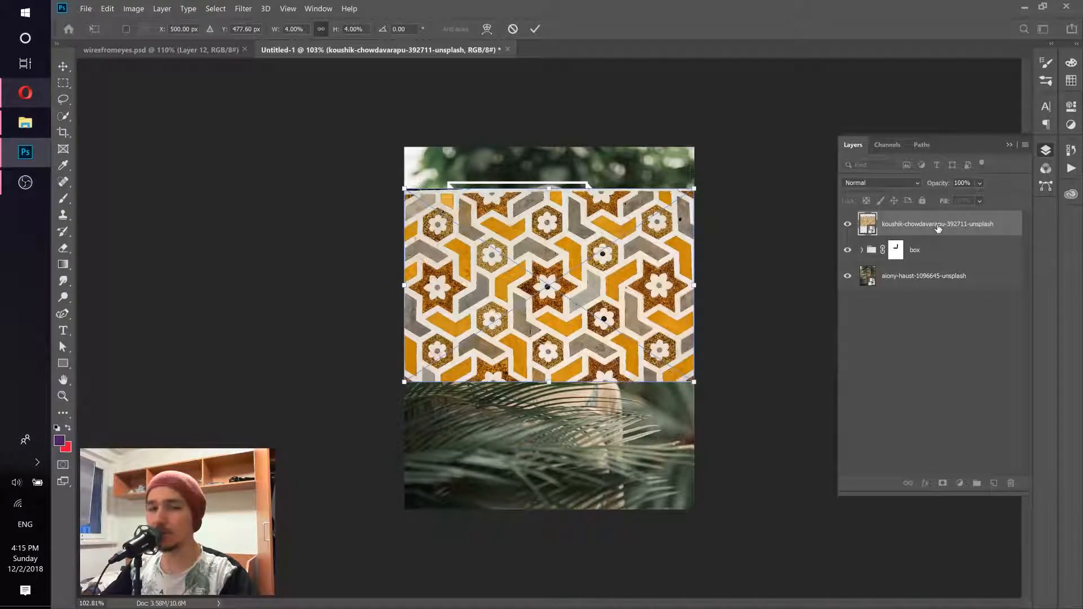
right_click(472, 248)
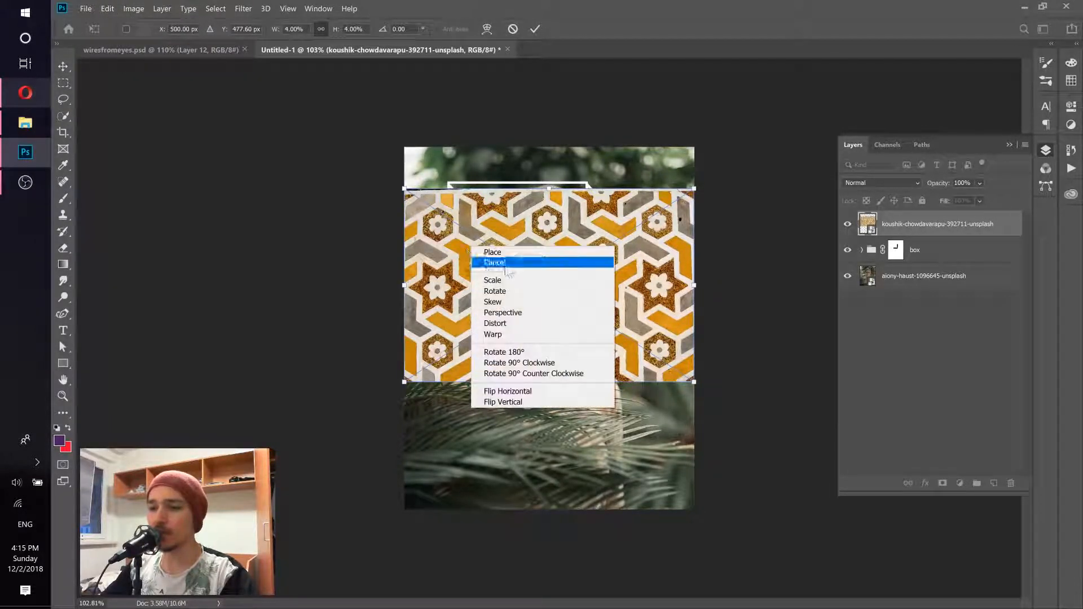
left_click(521, 312)
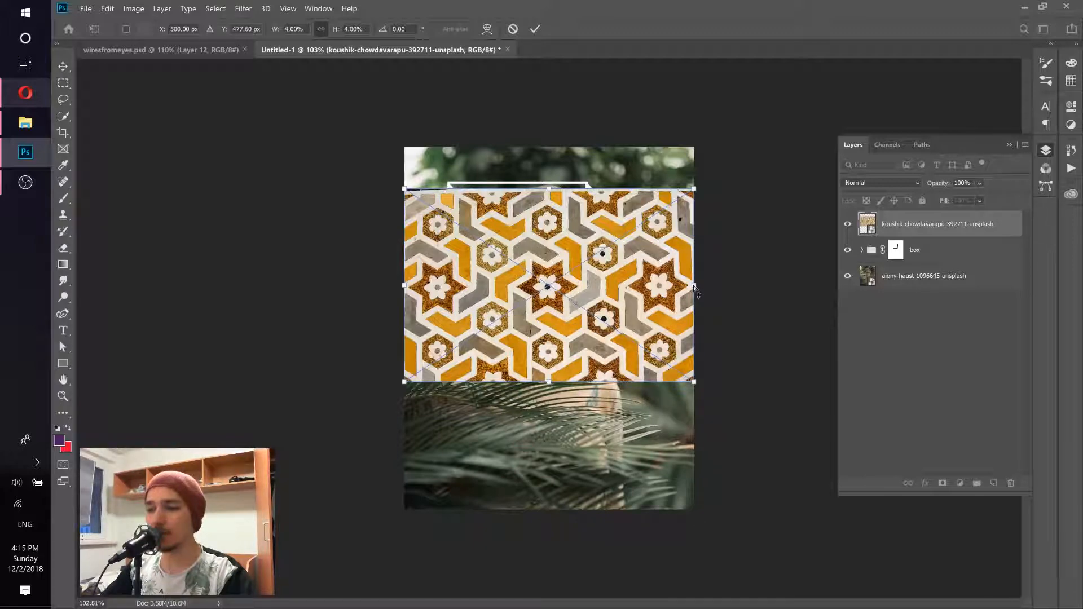
left_click_drag(694, 287, 695, 473)
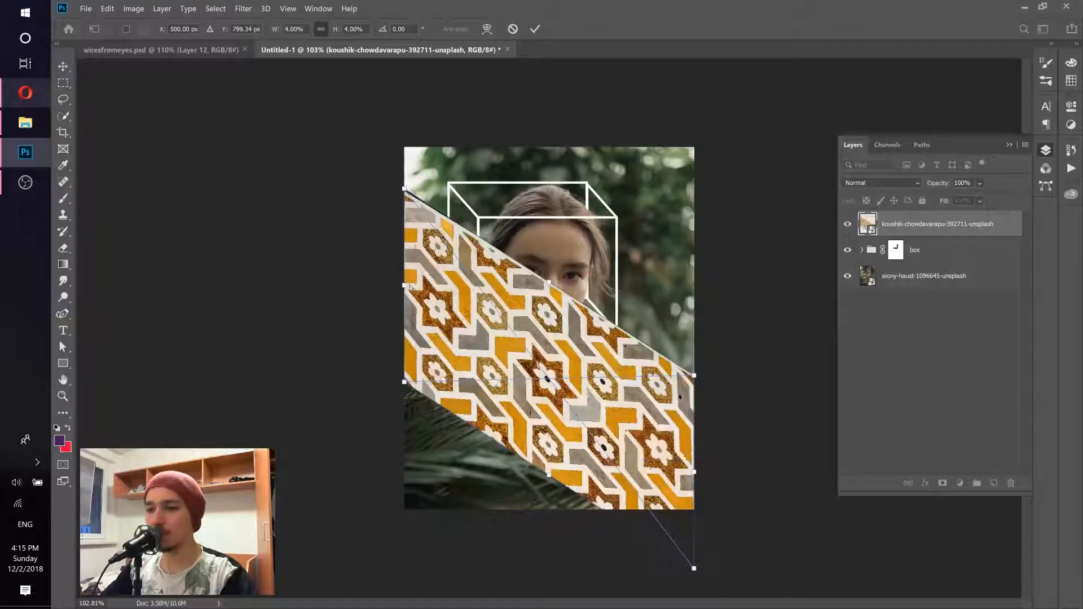
left_click_drag(406, 287, 467, 107)
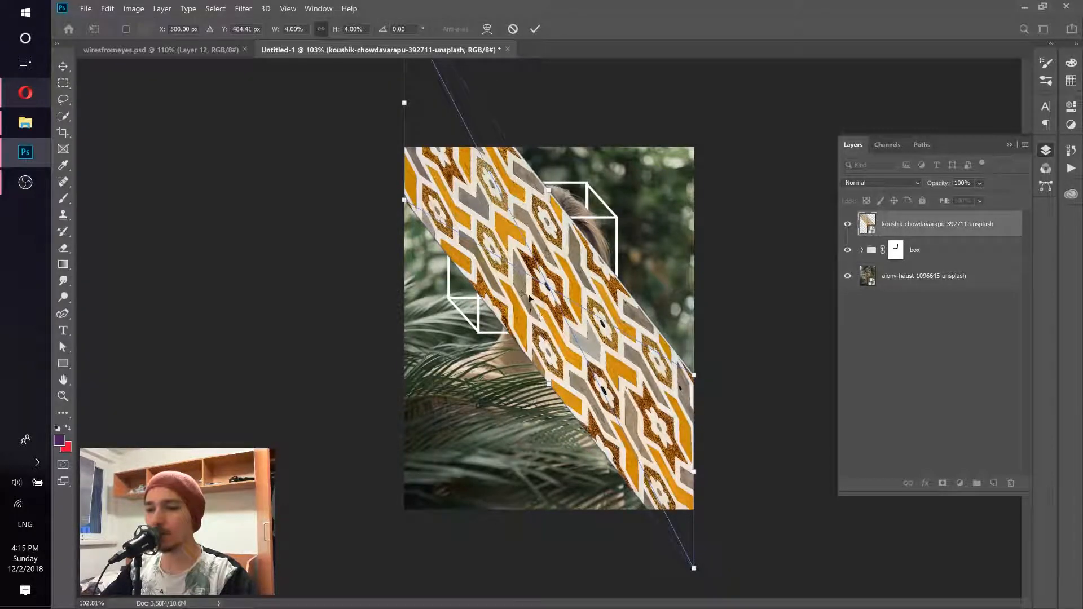
left_click_drag(529, 299, 440, 304)
Step: Fine-tune the slanted pattern's position so it covers the box's left face, and commit the transform
scroll(447, 304, "up", 10)
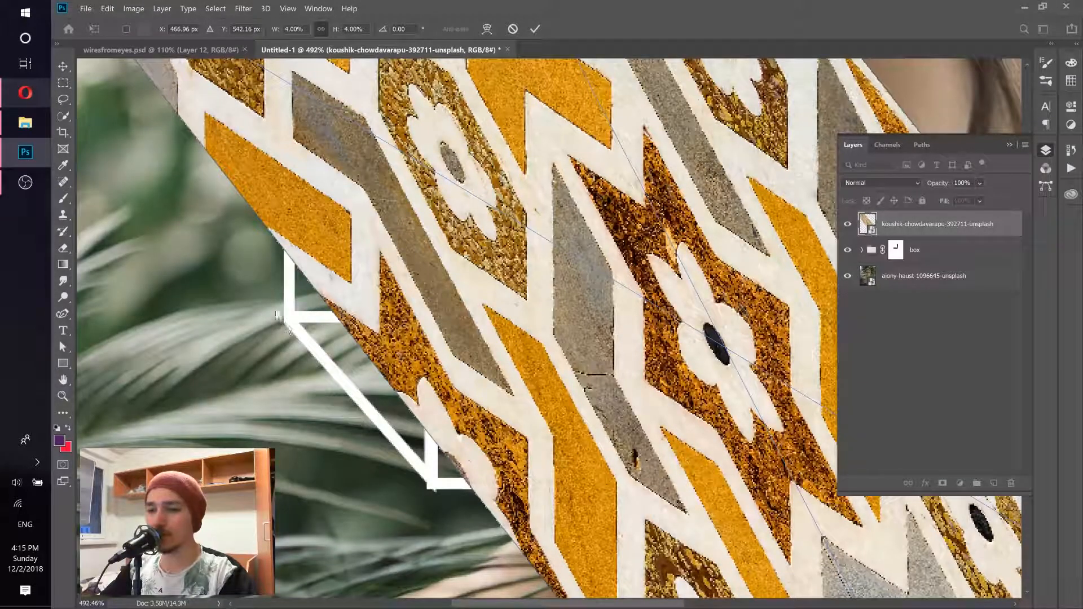
scroll(395, 420, "down", 7)
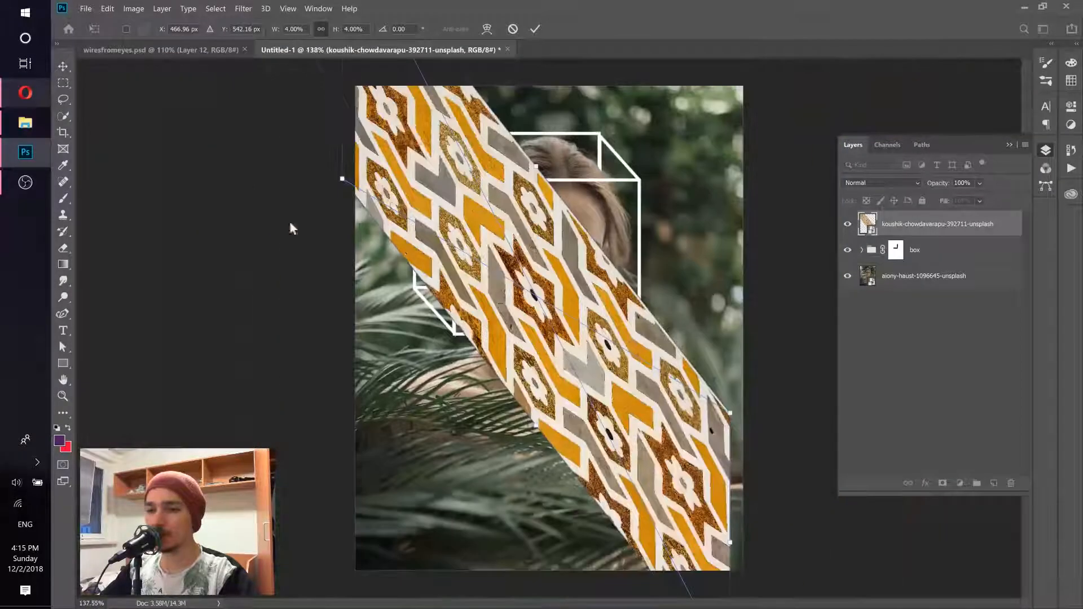
scroll(365, 170, "down", 2)
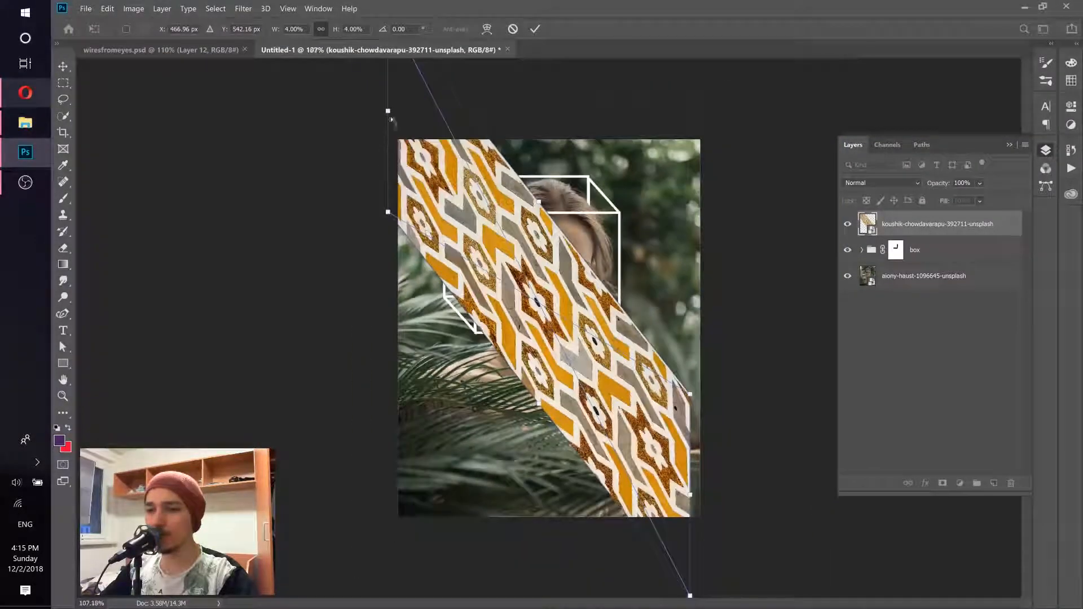
left_click_drag(390, 119, 390, 137)
left_click_drag(532, 333, 477, 316)
scroll(525, 298, "up", 3)
scroll(547, 327, "down", 2)
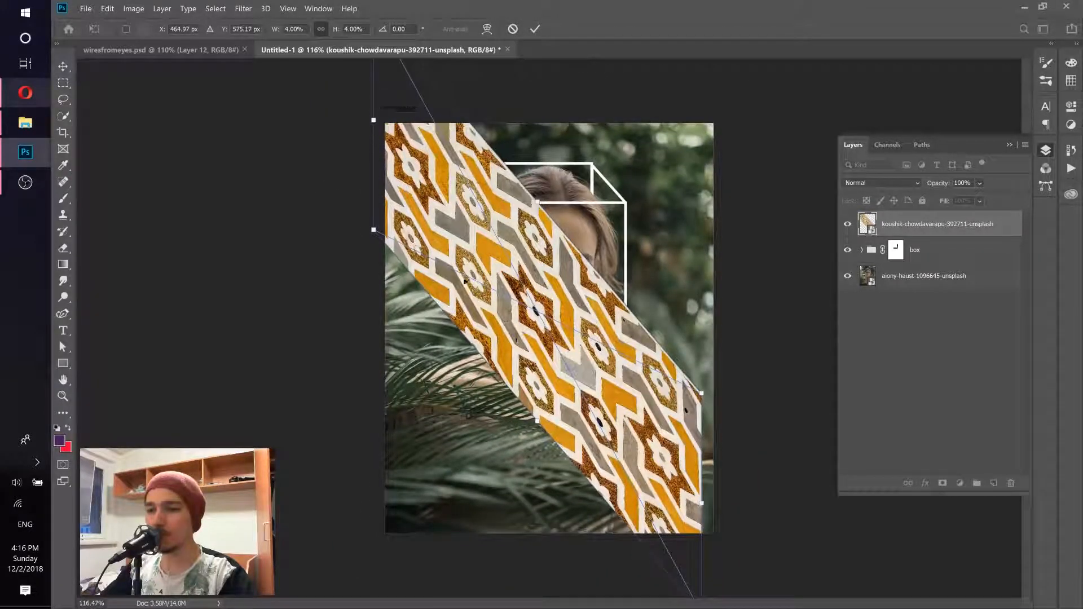
mouse_move(459, 264)
left_mouse_down()
mouse_move(465, 255)
mouse_move(466, 275)
left_mouse_up()
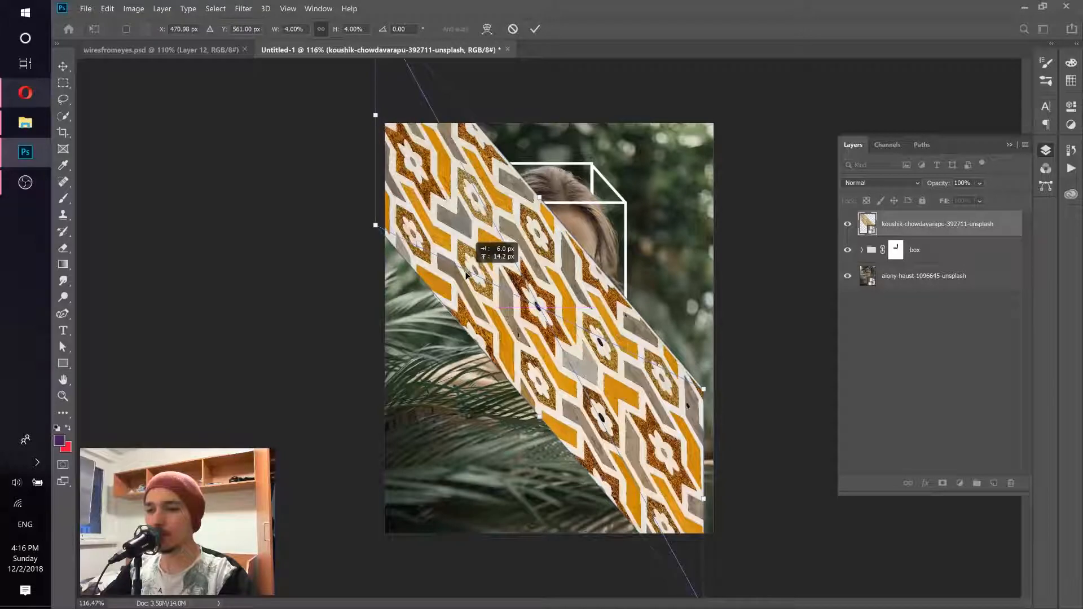
left_click(534, 30)
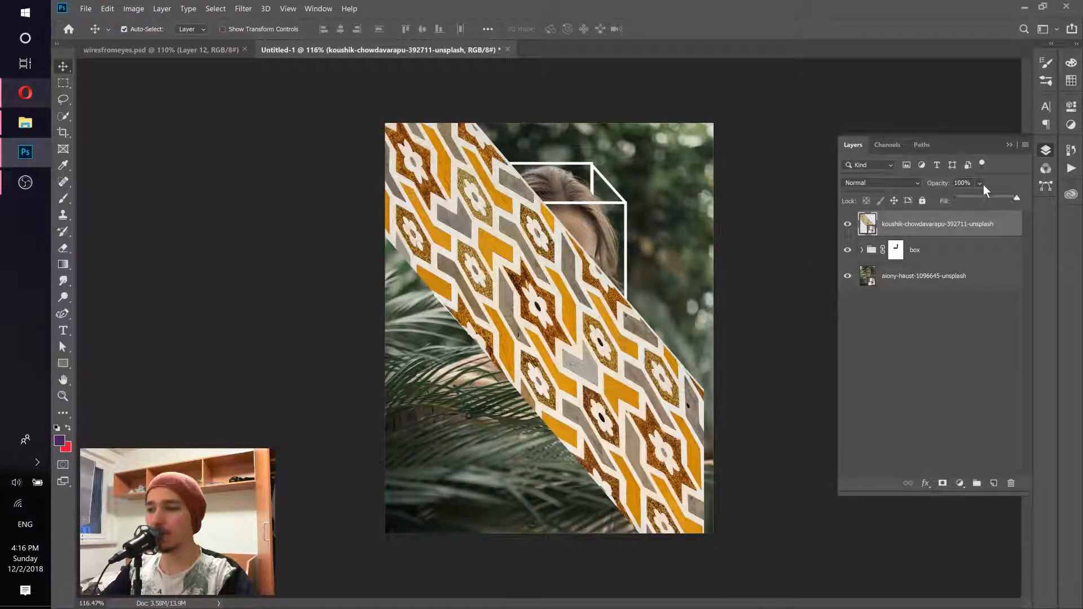
Step: Lower the pattern layer's opacity to 47% so the box lines can be seen through it
left_click(986, 198)
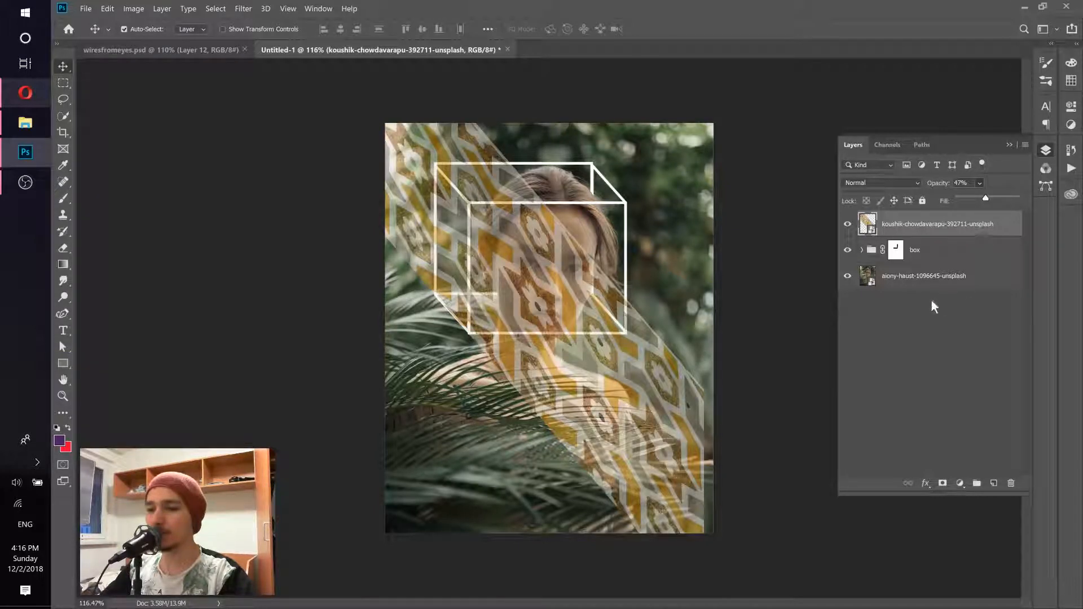
left_click(916, 222)
scroll(494, 230, "up", 6)
scroll(494, 220, "down", 5)
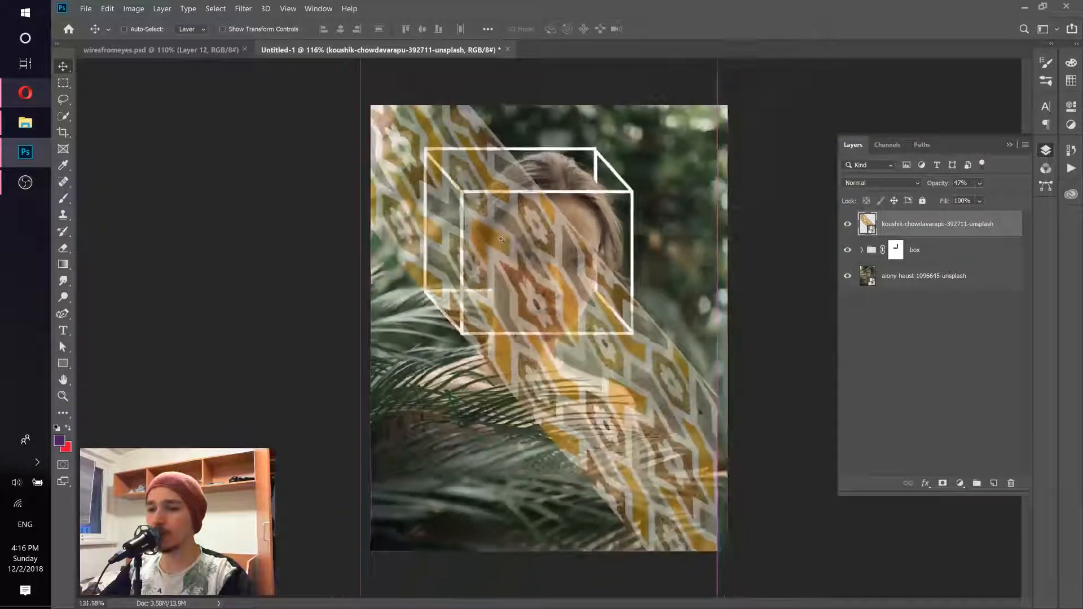
Step: Add a layer mask to the pattern and paint it black with 191 px and 78 px brushes to hide everything around the box's left face
left_click(943, 483)
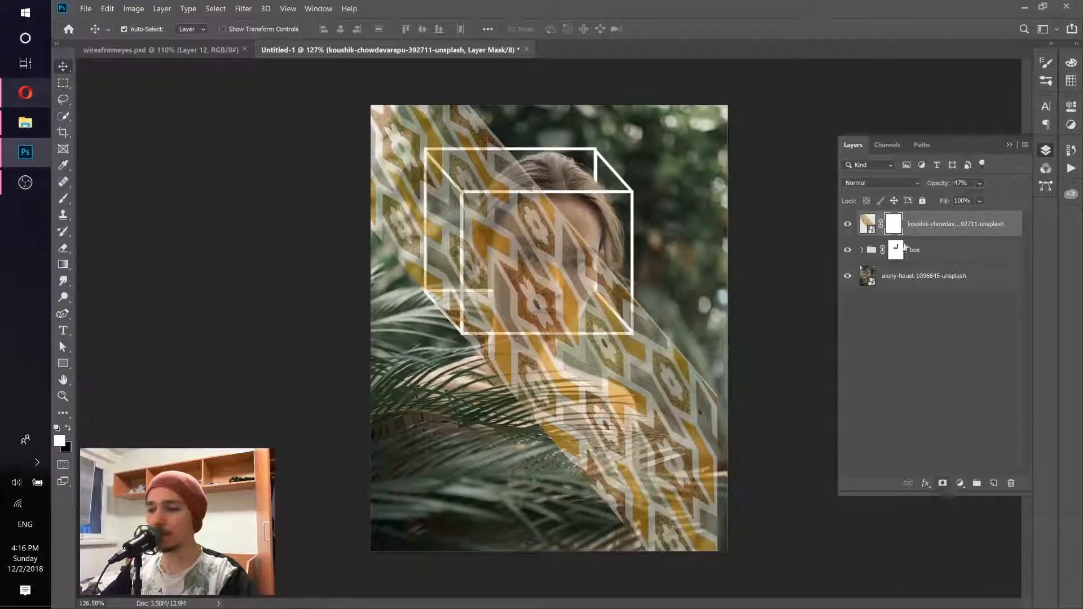
left_click(63, 198)
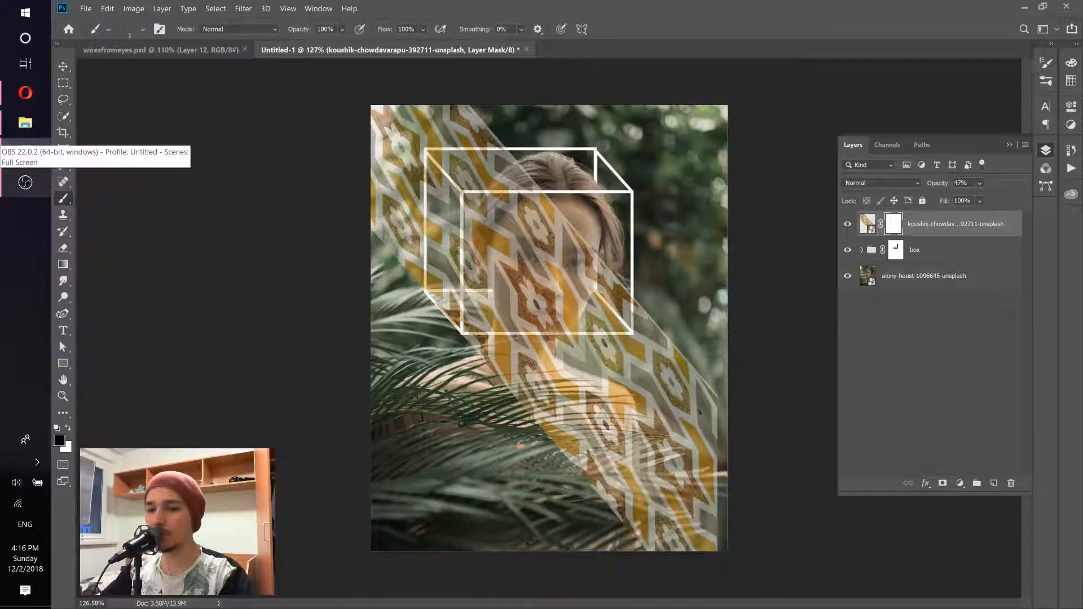
right_click(592, 418, "alt")
mouse_move(601, 466)
left_mouse_down()
mouse_move(643, 468)
mouse_move(691, 390)
mouse_move(688, 497)
mouse_move(610, 395)
mouse_move(559, 406)
mouse_move(485, 349)
mouse_move(610, 344)
mouse_move(545, 266)
mouse_move(507, 186)
mouse_move(485, 316)
mouse_move(480, 214)
left_mouse_up()
mouse_move(508, 169)
left_mouse_down()
mouse_move(400, 124)
mouse_move(378, 239)
left_mouse_up()
scroll(366, 220, "up", 3)
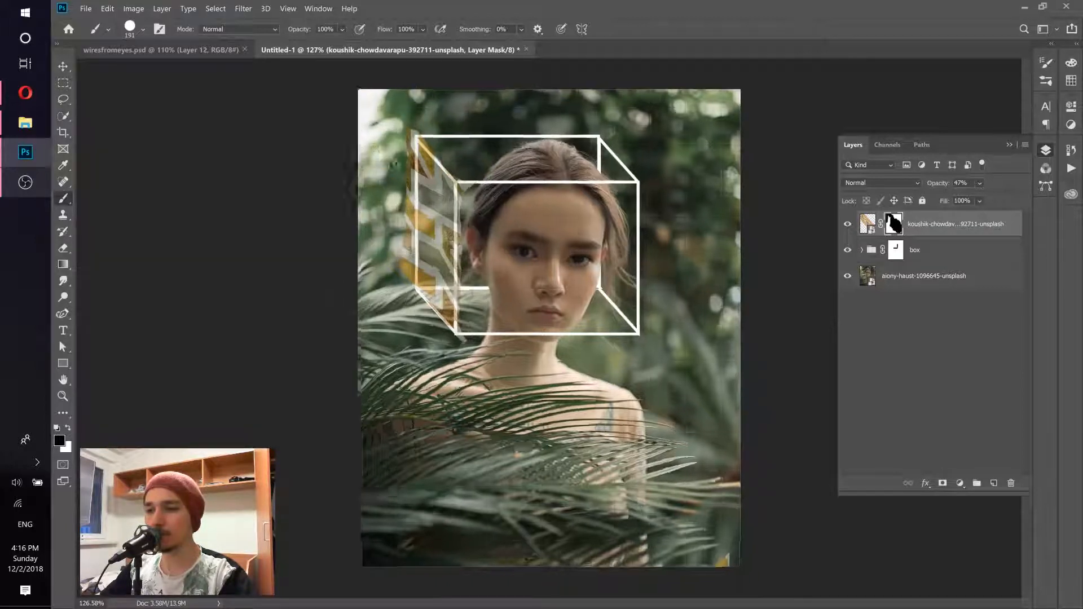
left_click_drag(337, 148, 340, 305)
left_click_drag(489, 233, 424, 226)
left_click_drag(453, 164, 443, 197)
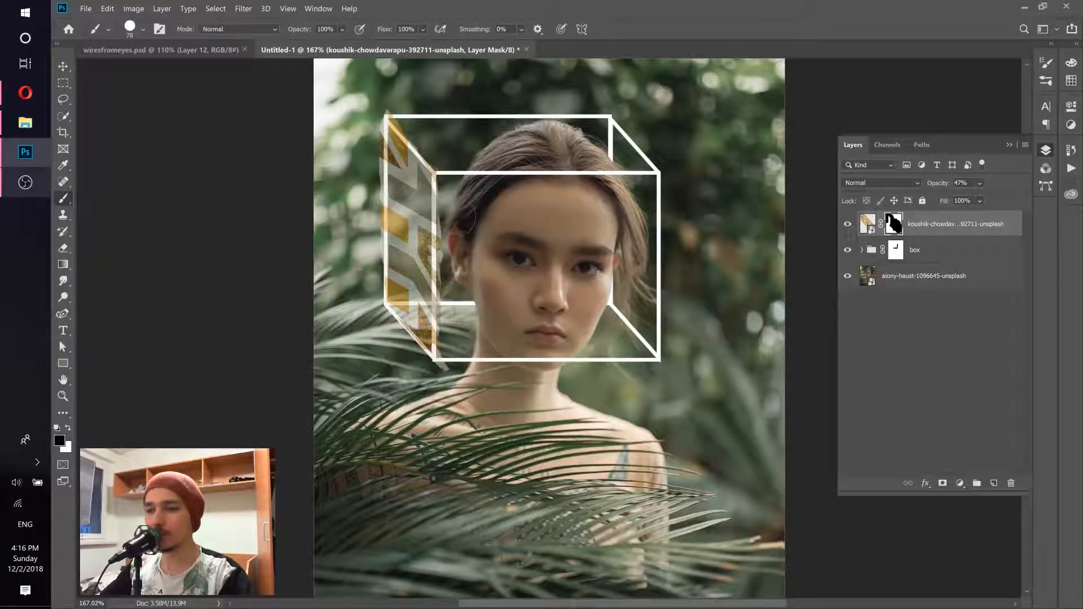
Step: Trim the pattern's mask with straight black brush strokes along the right, left and slanted upper edges of the box's left face
scroll(448, 312, "up", 5)
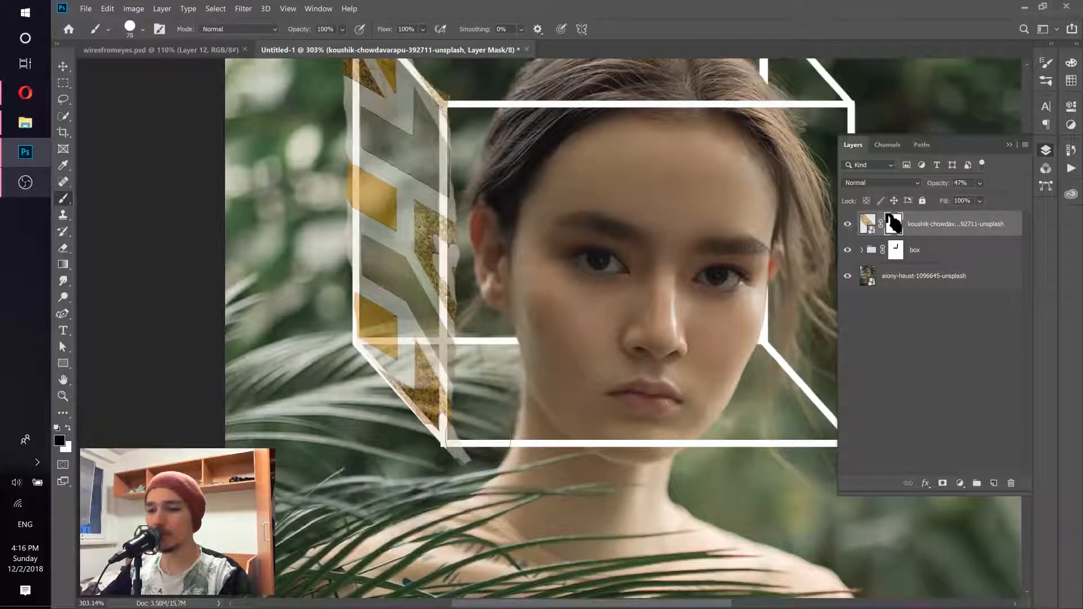
left_click(468, 442)
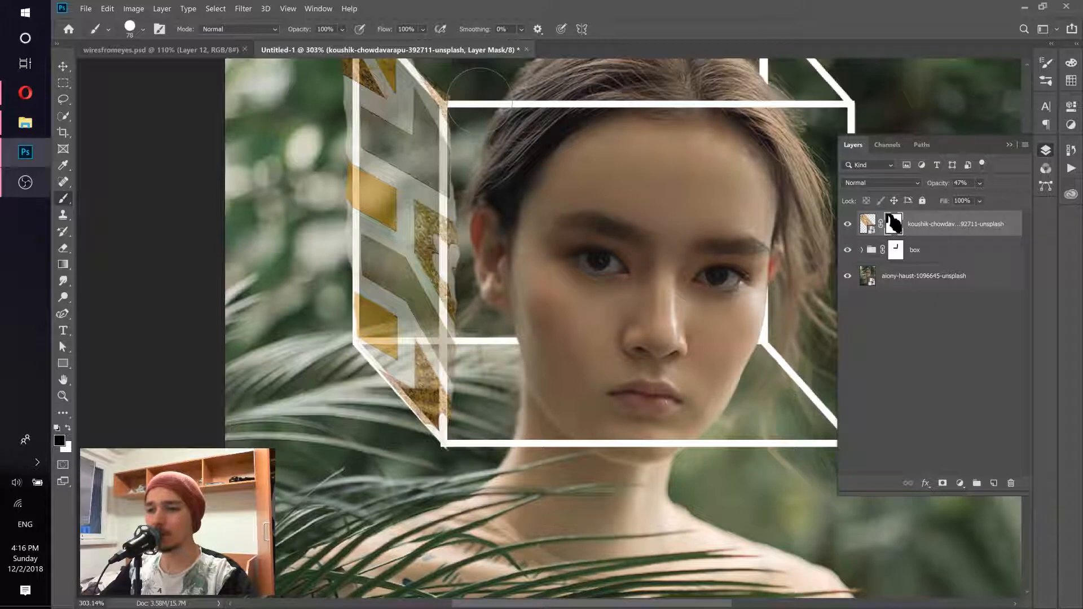
left_click(480, 100, "shift")
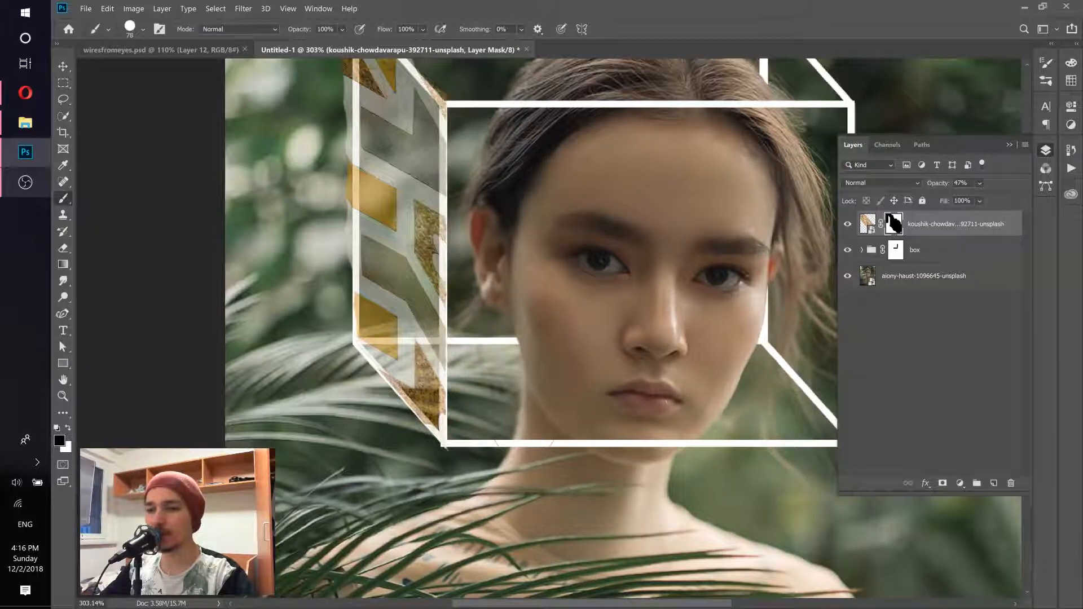
left_click_drag(426, 266, 541, 394)
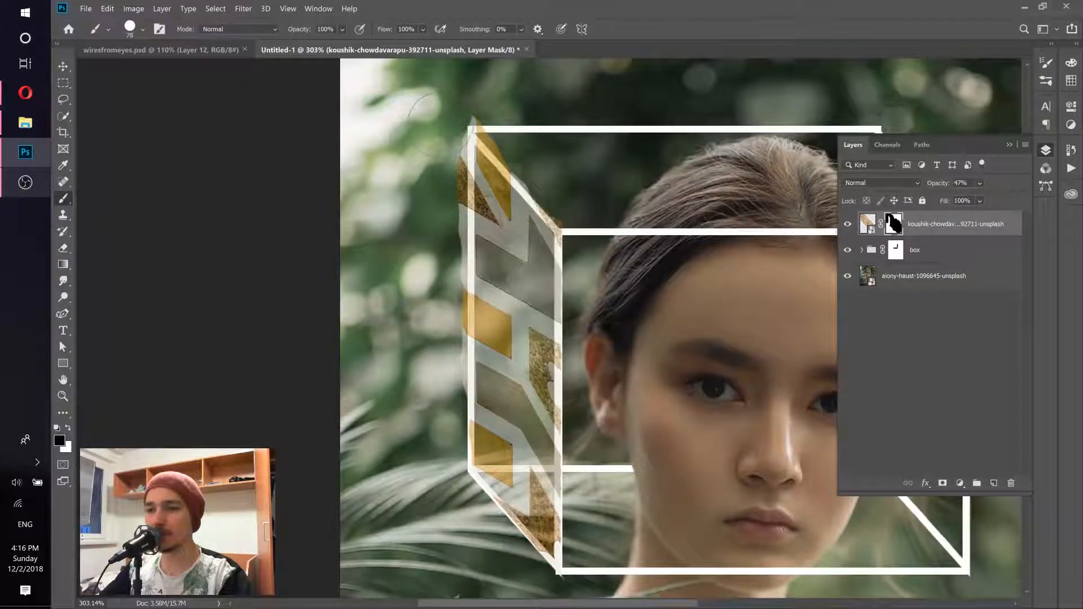
left_click(436, 464, "shift")
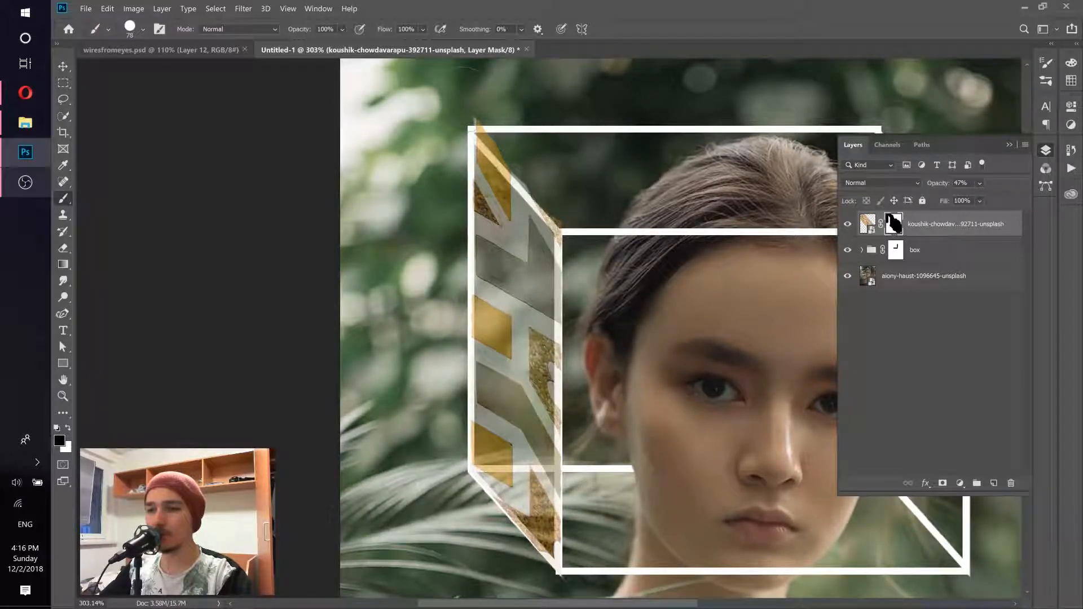
left_click(588, 212, "shift")
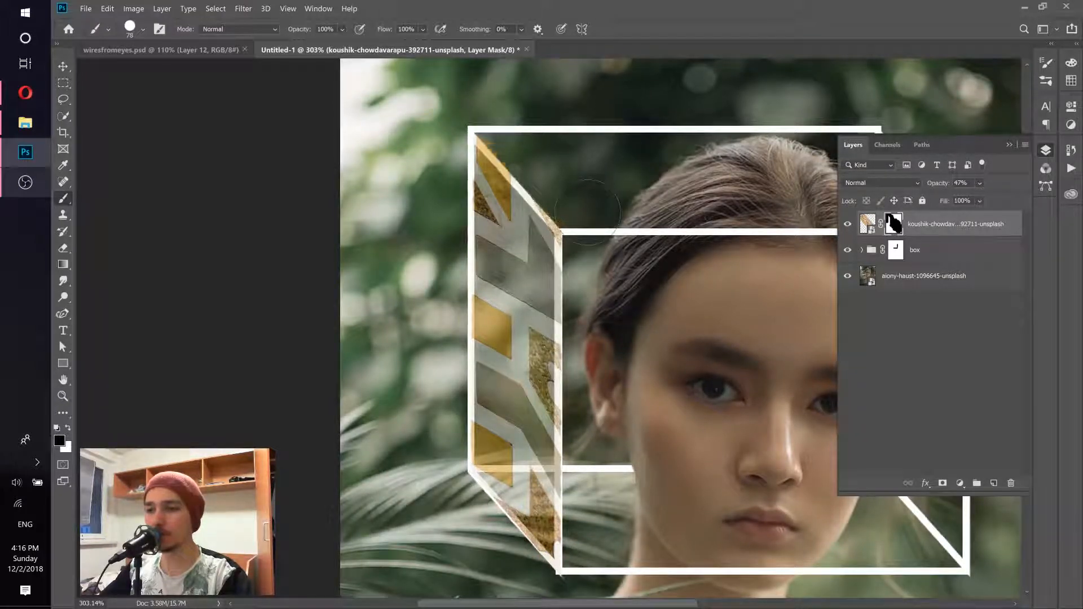
Step: Restore the pattern layer's opacity to 100% and make the layer's image active instead of its mask
scroll(474, 222, "down", 5)
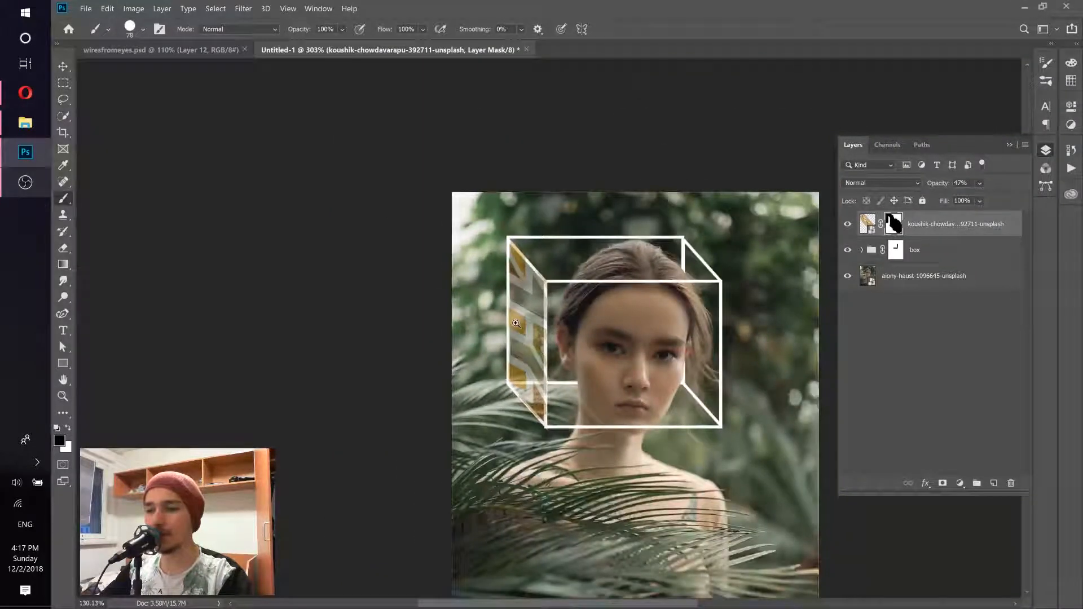
scroll(474, 221, "up", 2)
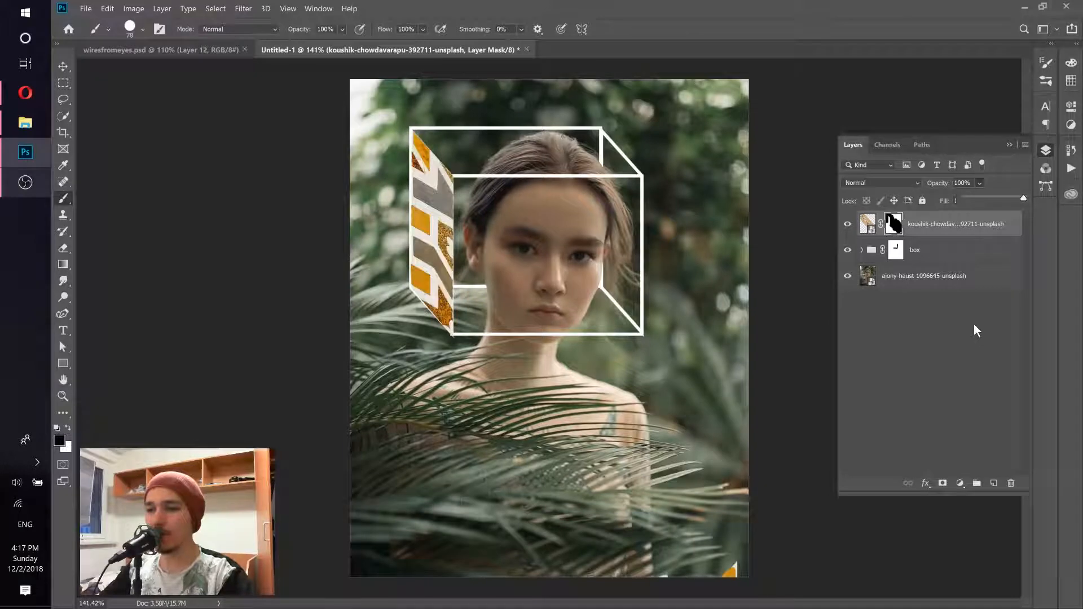
left_click(868, 224)
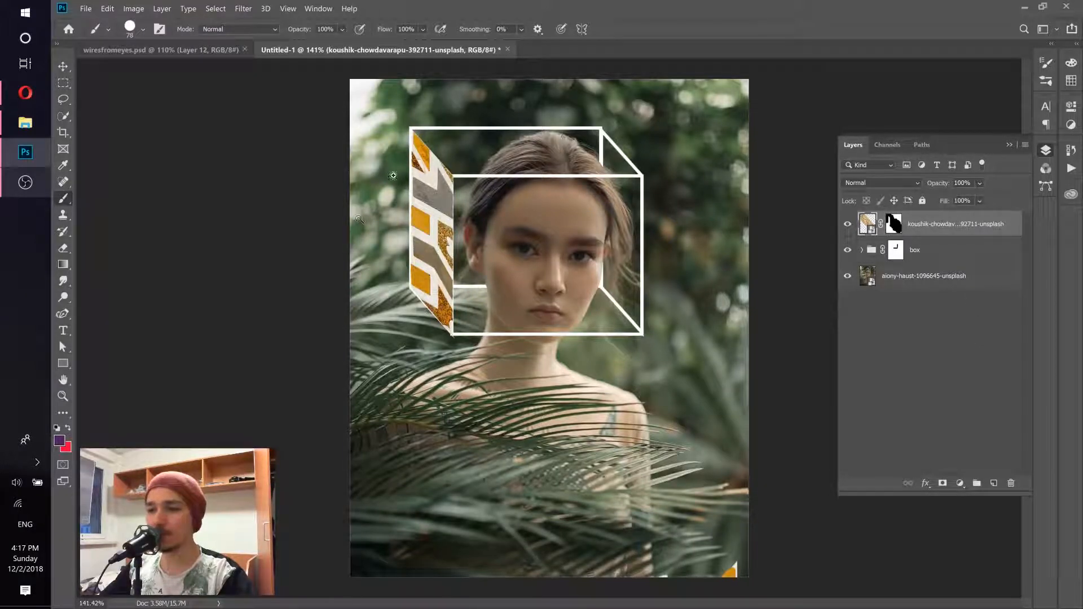
Step: Examine the masked pattern's edges against the white lines of the box's left face up close
scroll(394, 175, "up", 6)
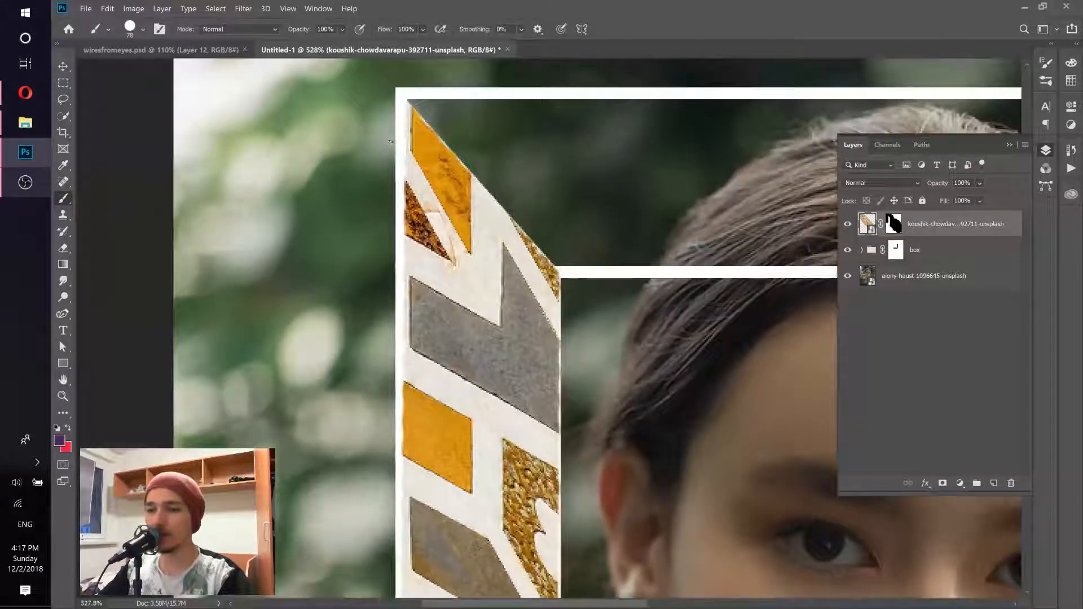
scroll(390, 142, "up", 1)
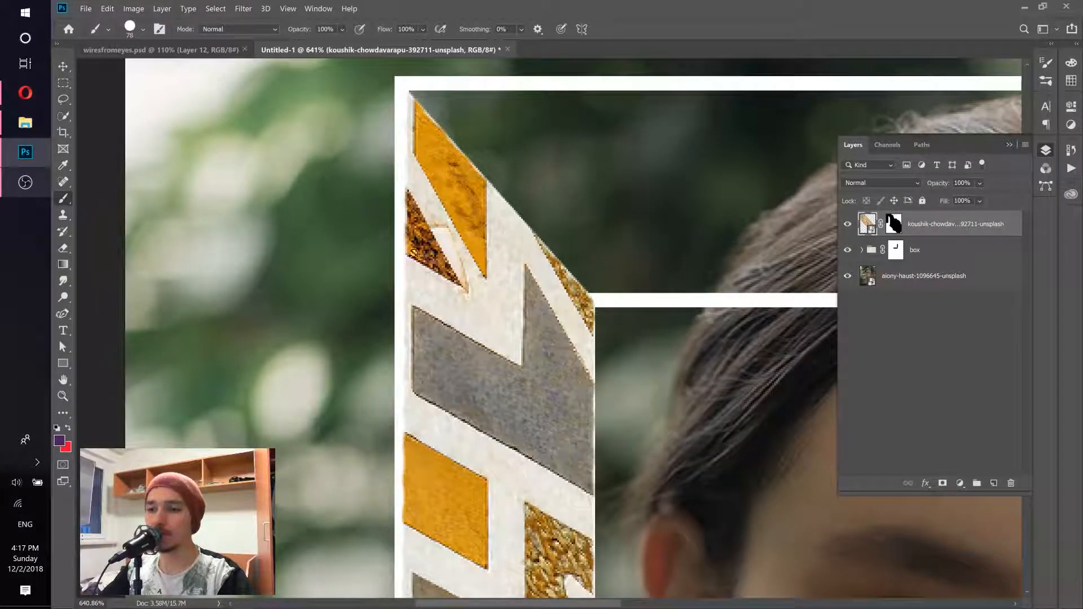
scroll(397, 214, "up", 2)
scroll(402, 224, "down", 4)
scroll(401, 224, "up", 3)
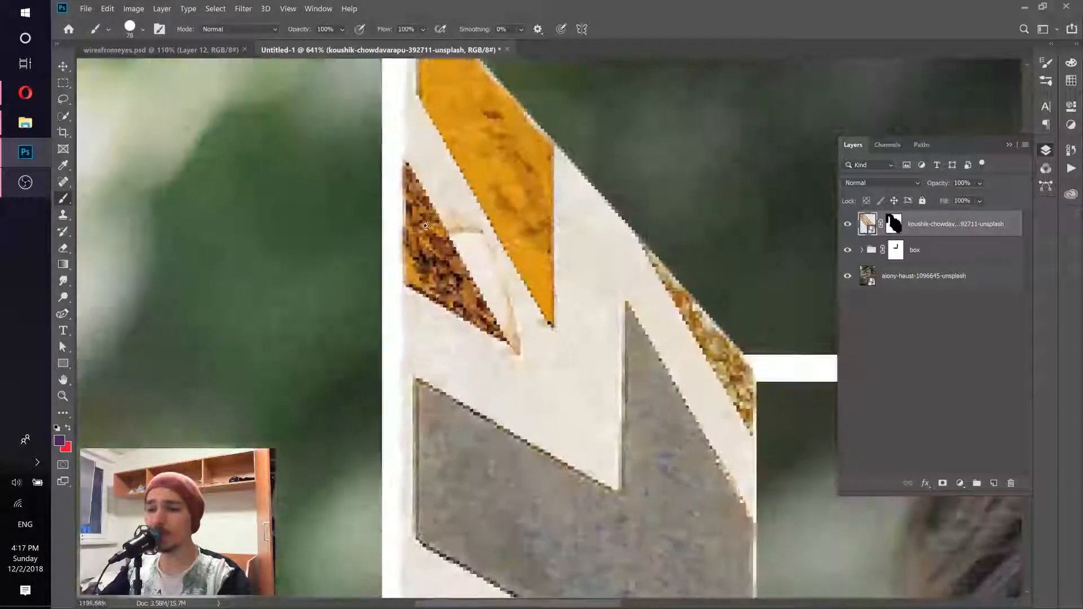
scroll(436, 216, "down", 2)
scroll(436, 216, "down", 1)
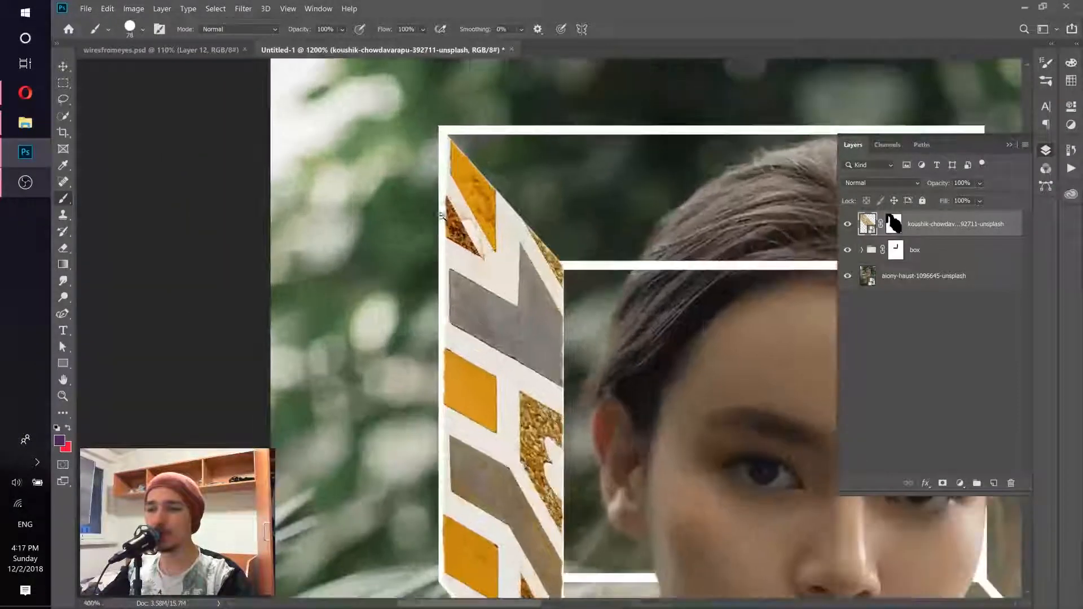
scroll(487, 301, "down", 4)
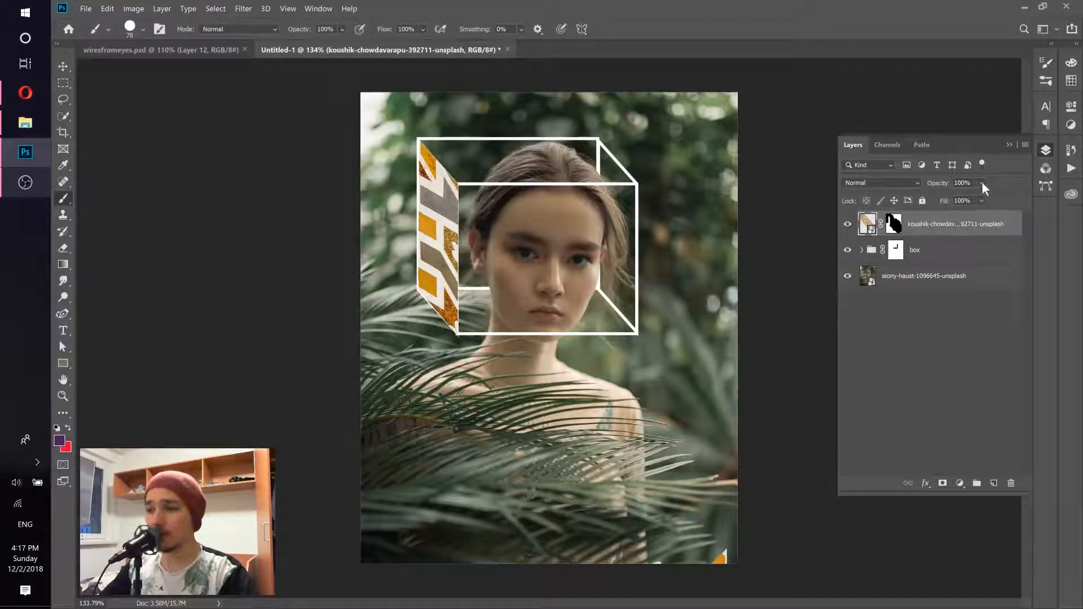
Step: Try the Vivid Light, Color Burn, Overlay, Soft Light and Hard Light blend modes on the pattern layer
left_click(875, 184)
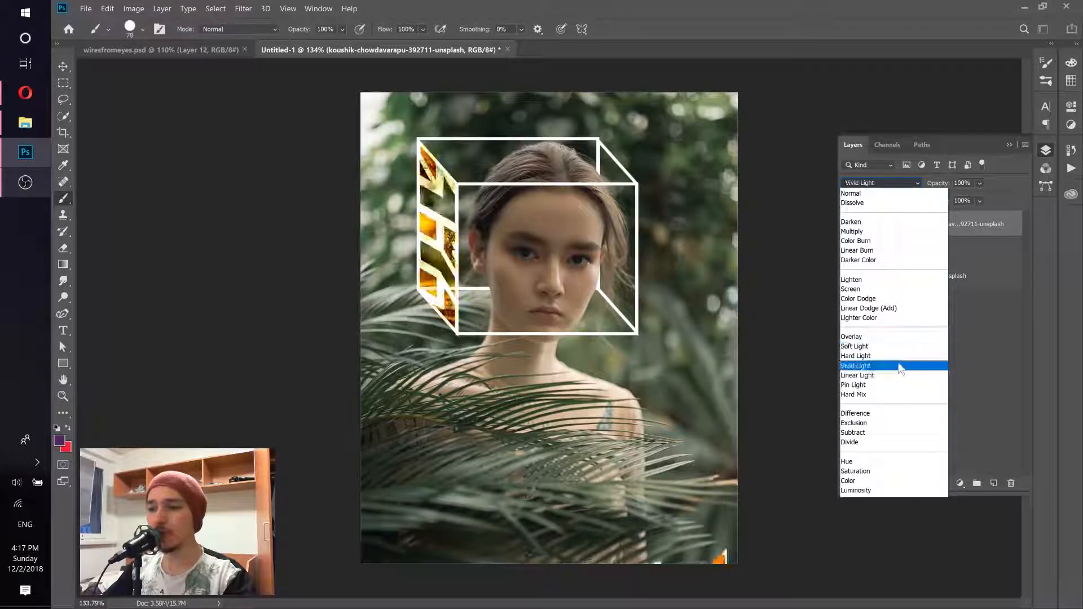
left_click(898, 367)
left_click(884, 184)
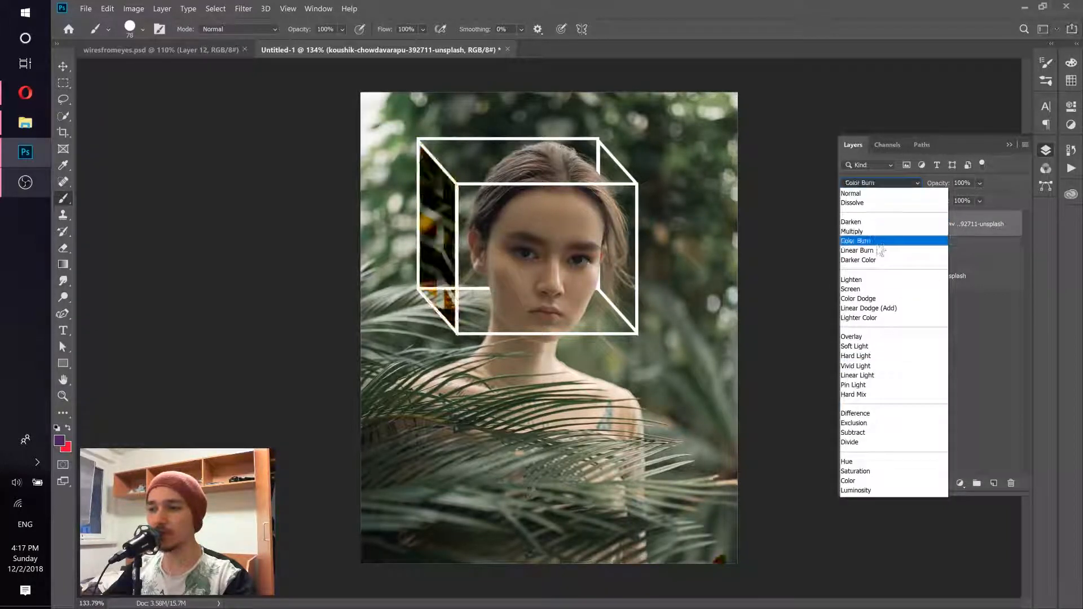
left_click(872, 244)
left_click(860, 184)
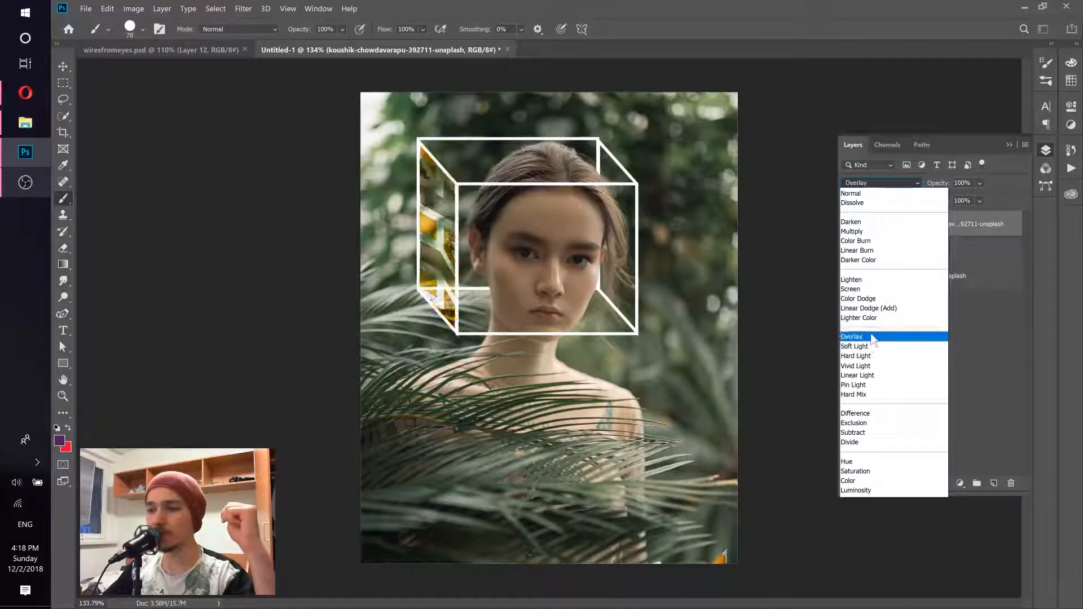
left_click(872, 338)
left_click(859, 184)
left_click(862, 347)
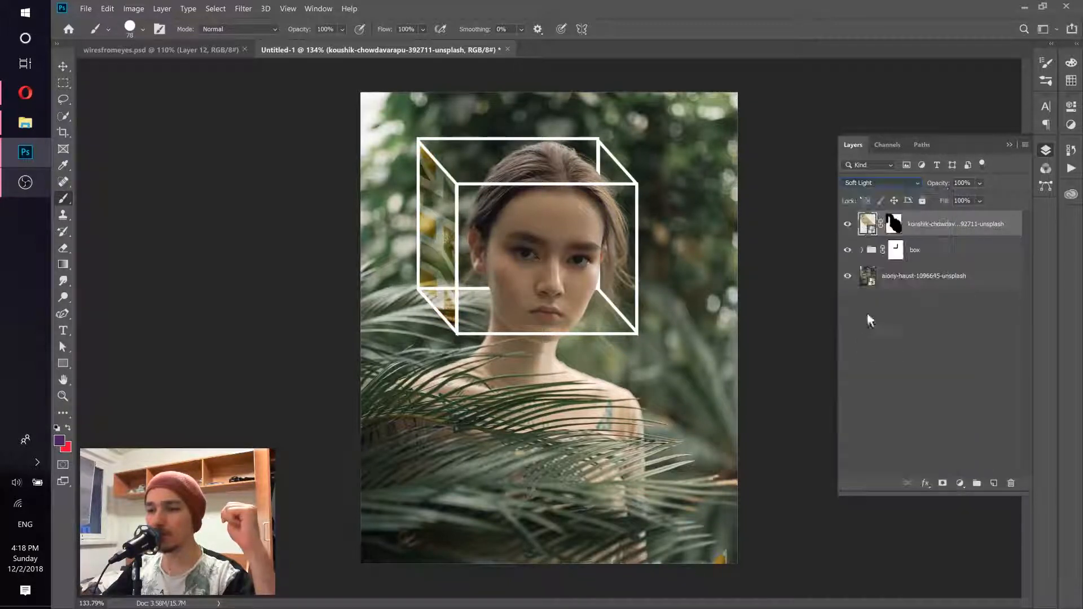
left_click(863, 183)
left_click(870, 361)
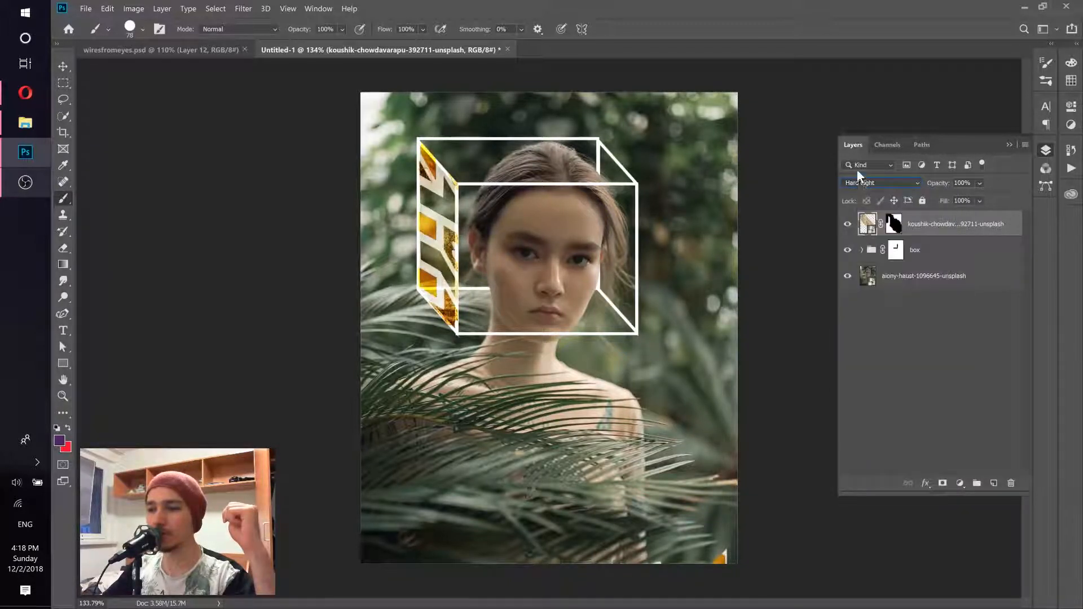
Step: Set the pattern layer's blend mode to Divide, deselect all layers and activate the Move tool
left_click(860, 186)
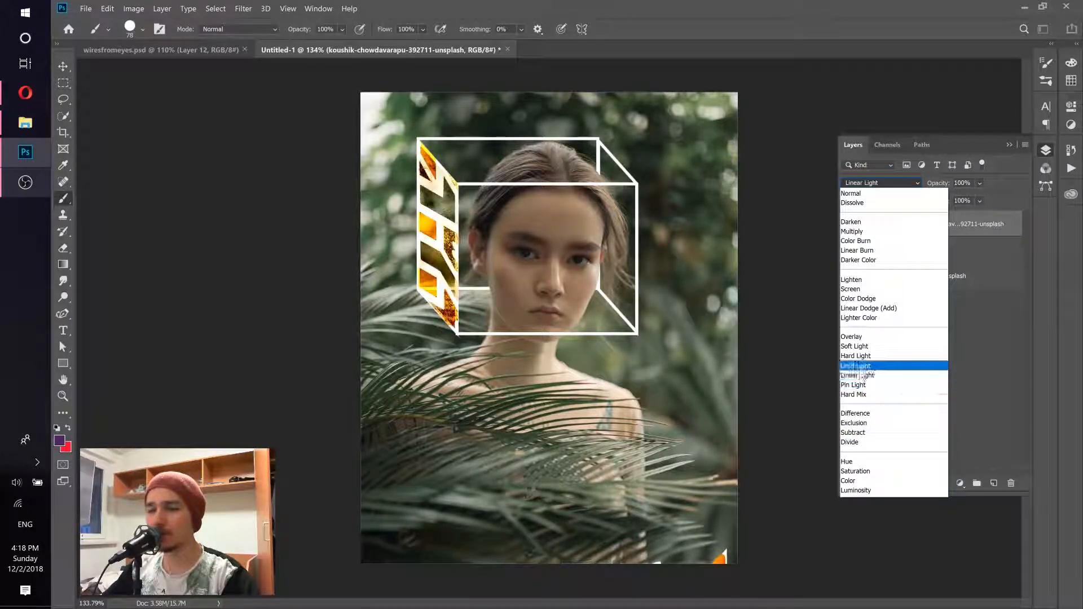
left_click(858, 442)
left_click(884, 355)
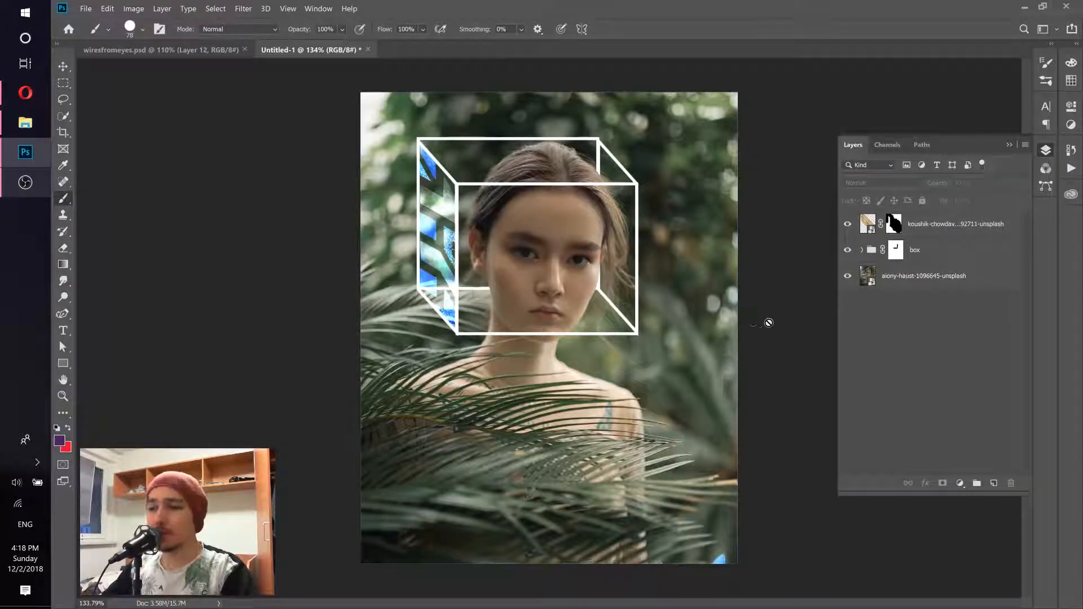
left_click(63, 66)
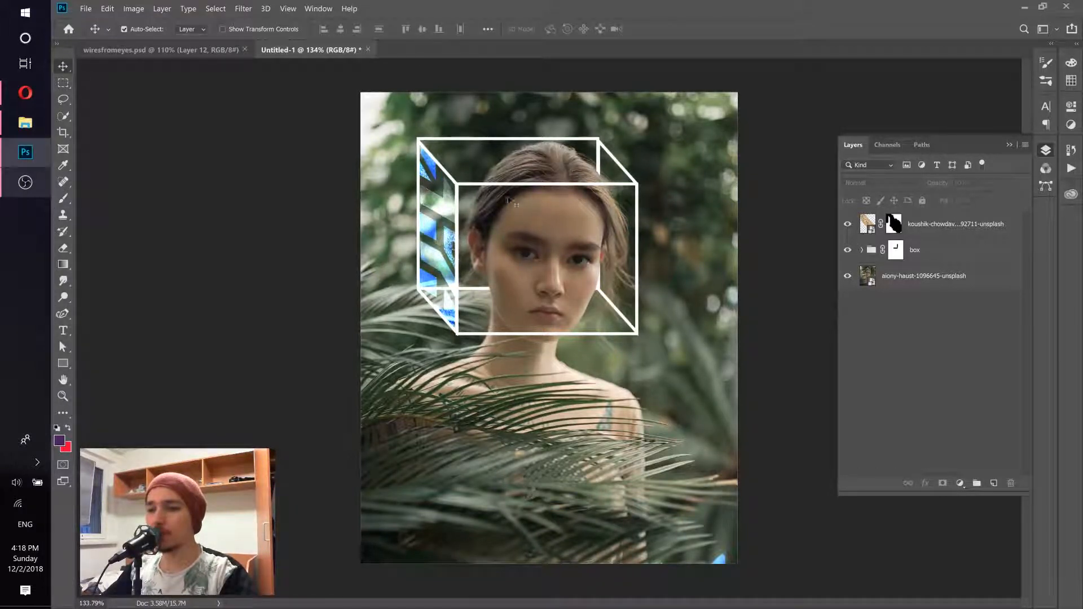
scroll(514, 190, "up", 4)
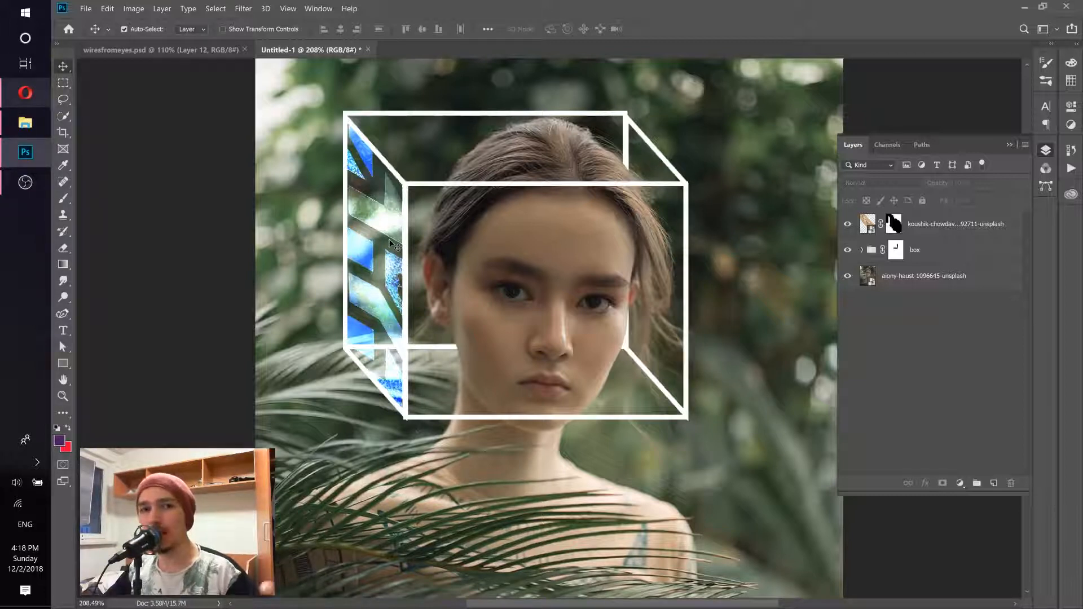
Step: Switch to the Opera browser and examine the artworks on the Instagram gallery profile, from the older wireframe-box posts up to the newest posts
left_click(28, 92)
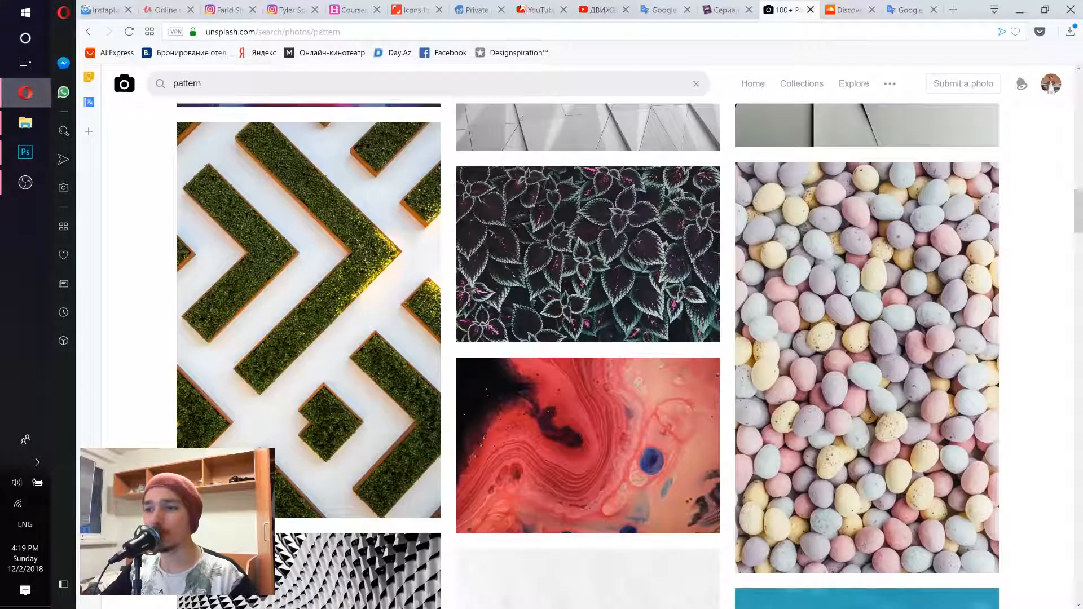
left_click(298, 5)
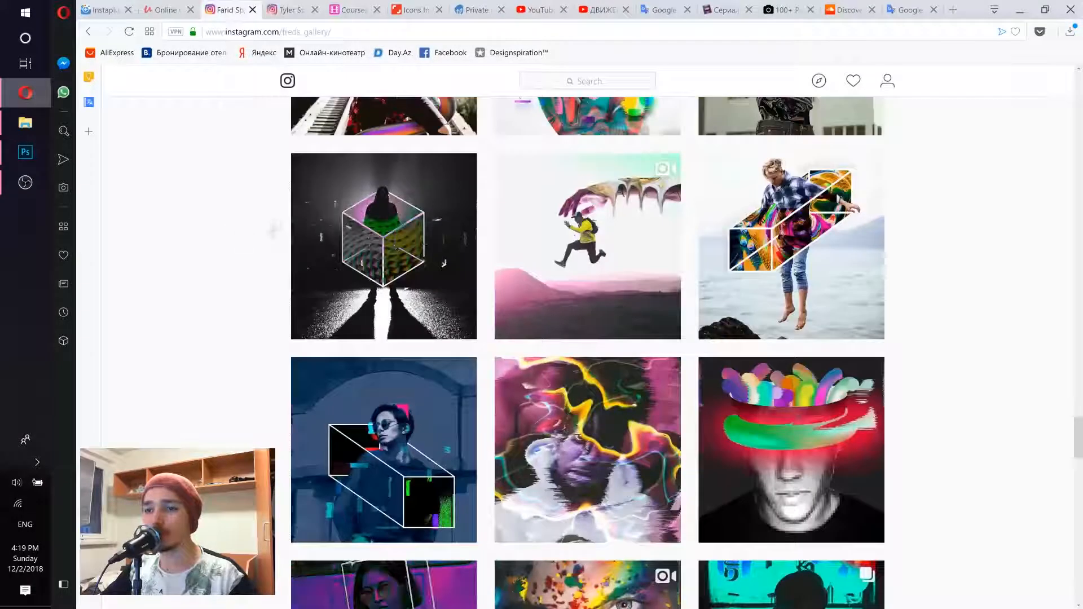
scroll(266, 291, "down", 20)
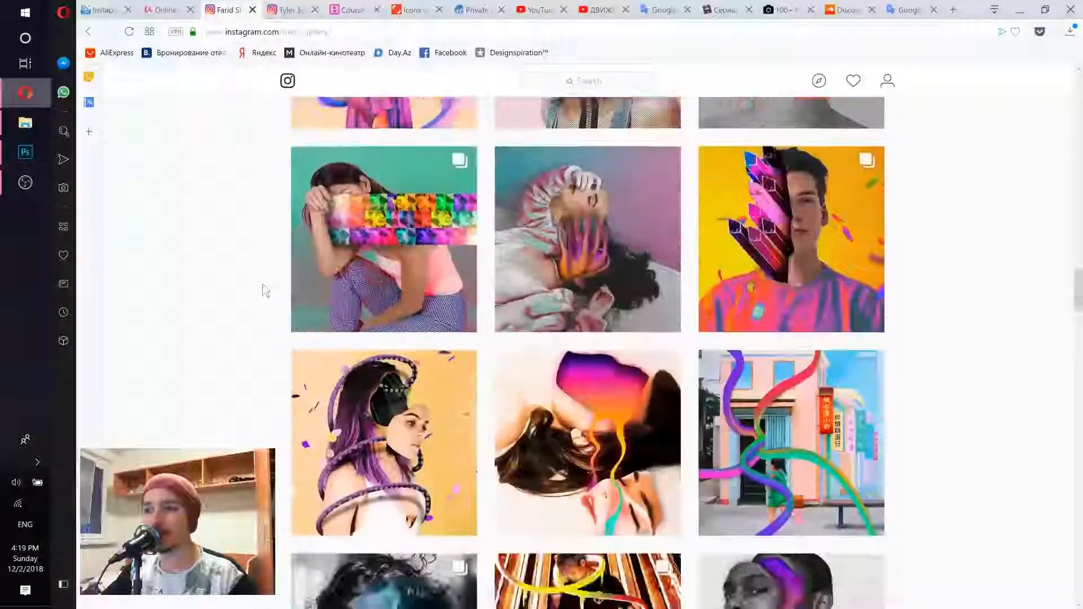
scroll(265, 291, "up", 2)
scroll(254, 311, "down", 2)
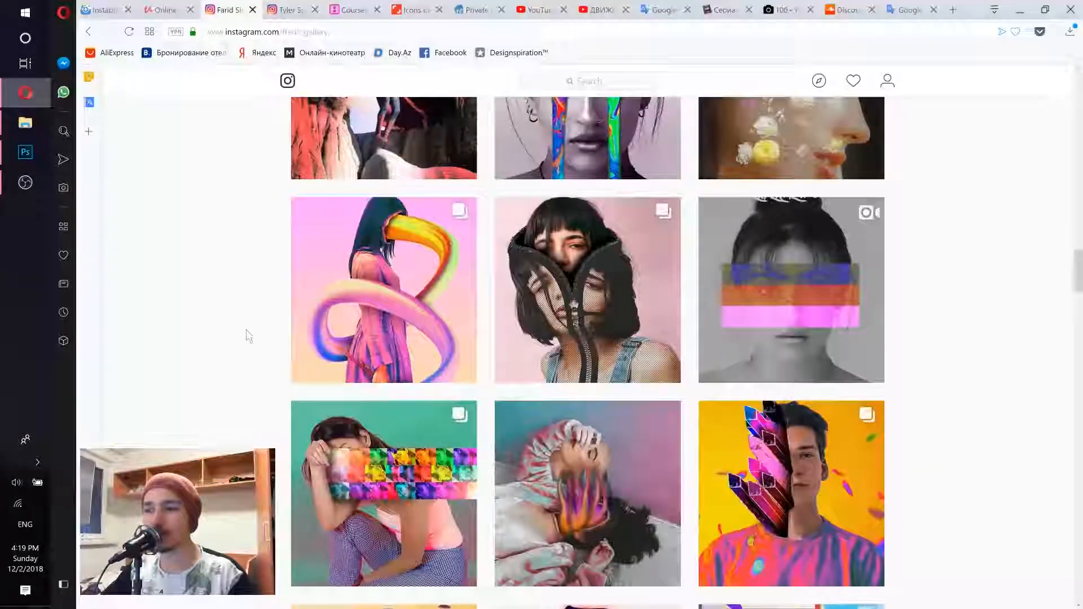
scroll(246, 329, "up", 7)
scroll(507, 316, "up", 15)
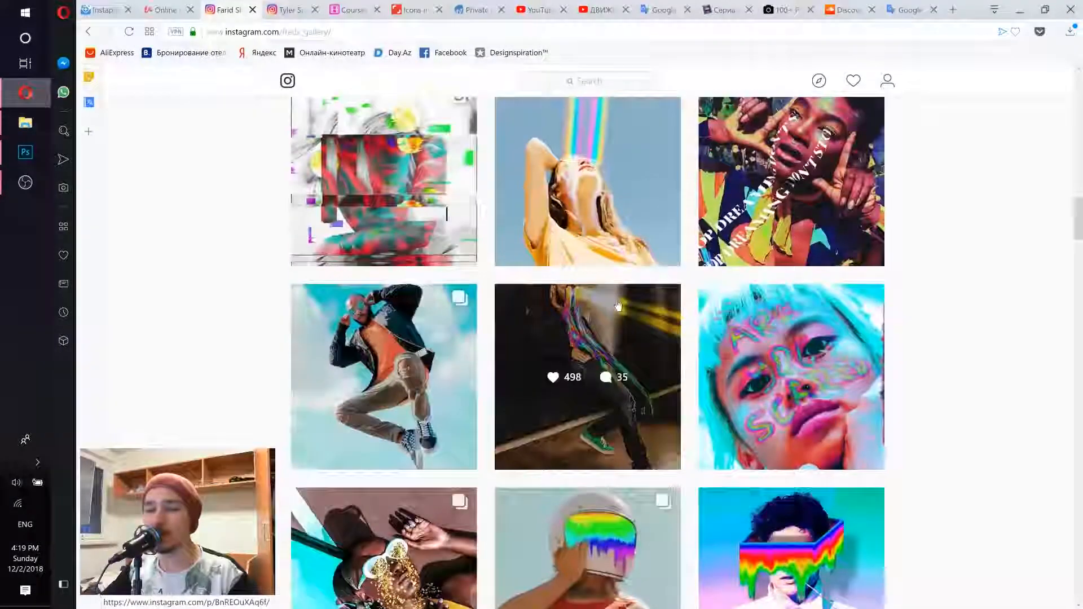
scroll(614, 305, "up", 15)
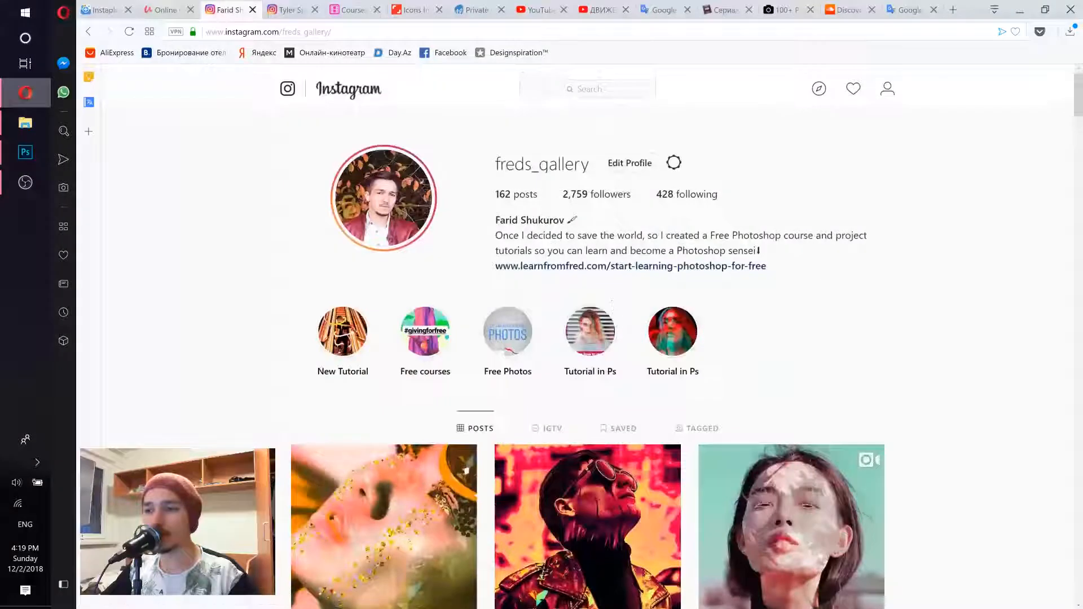